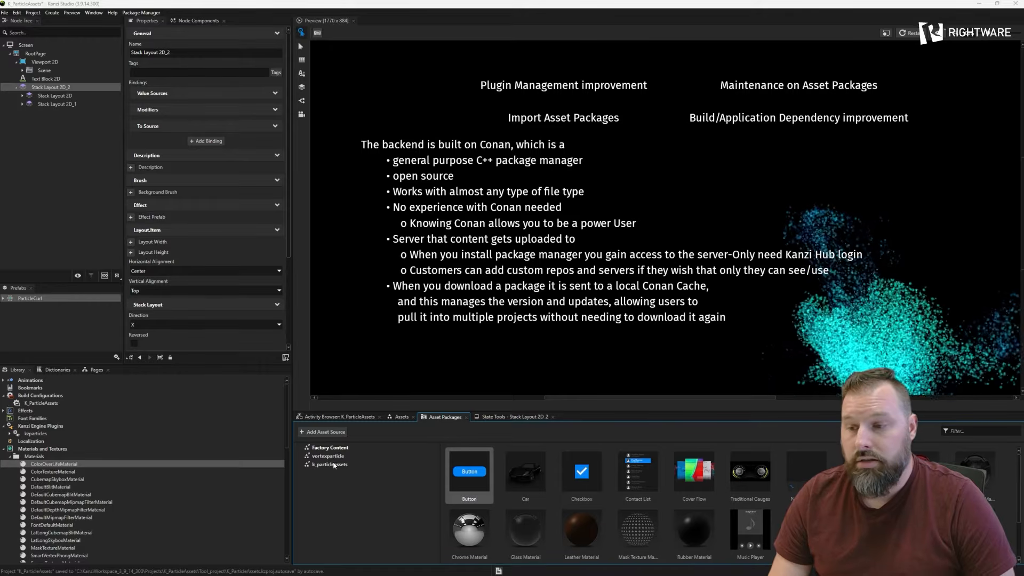
# - Review the Package Manager user preferences and accept them as they are
pyautogui.moveTo(353, 462)
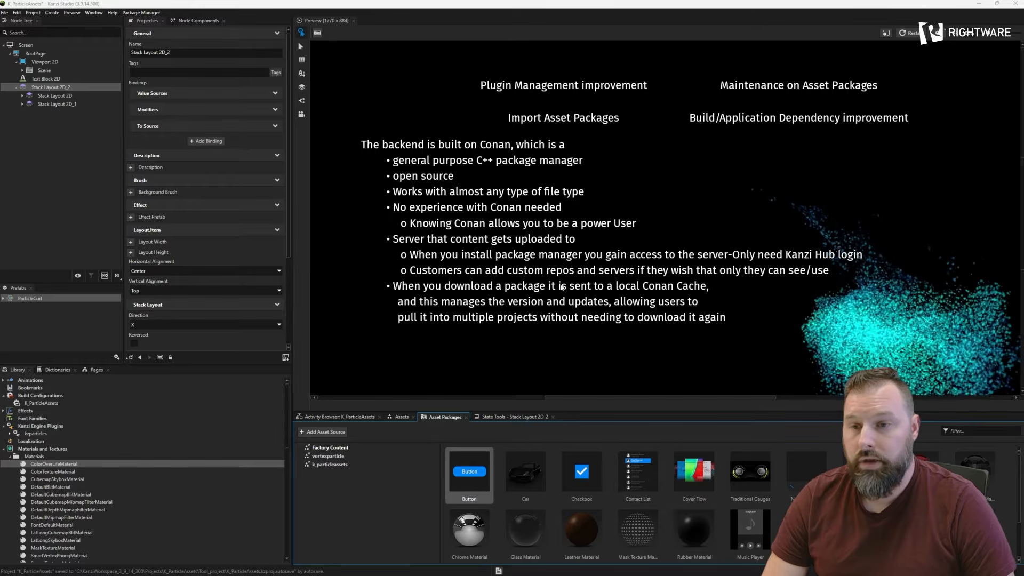
pyautogui.click(141, 13)
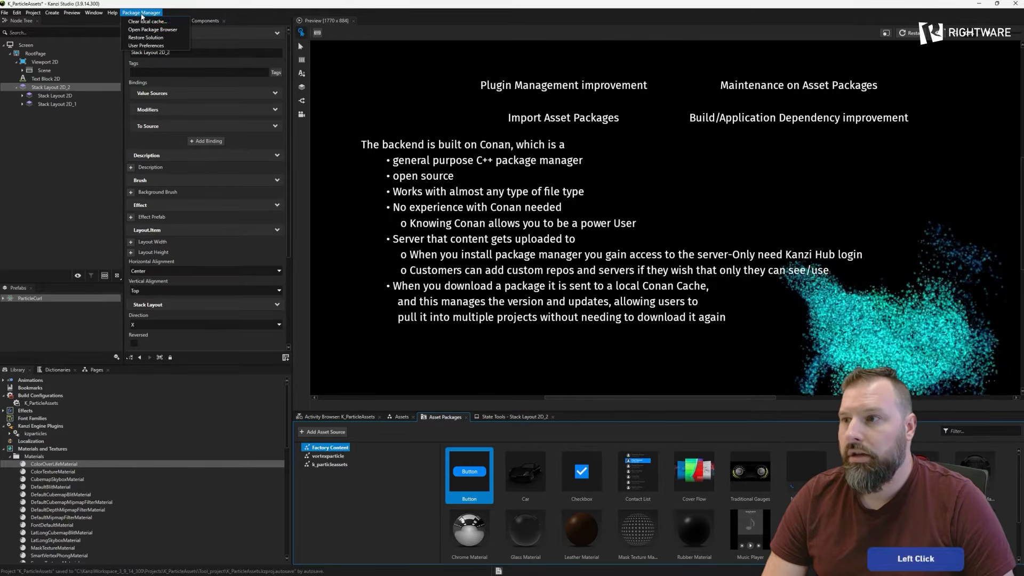
pyautogui.click(138, 46)
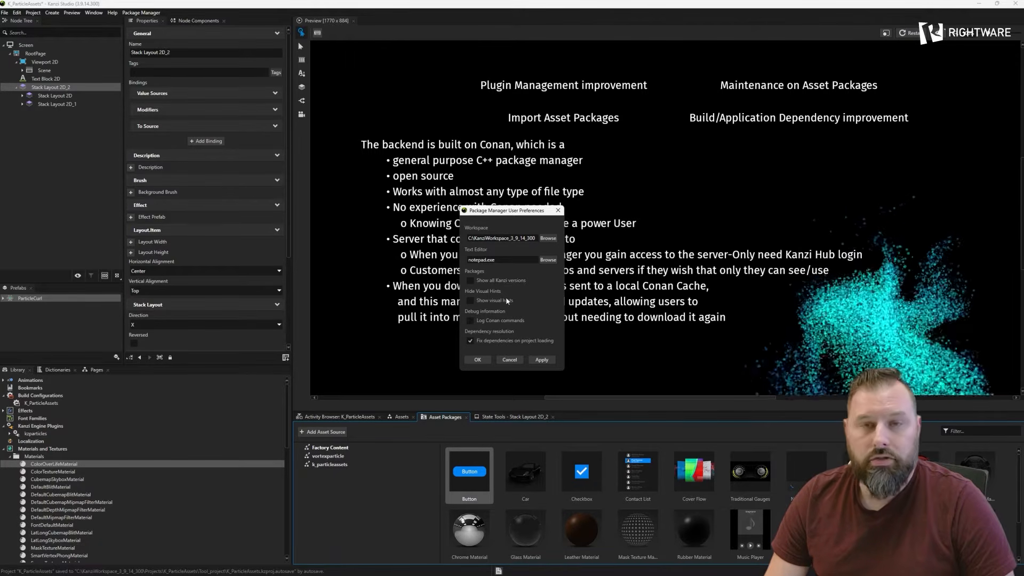
pyautogui.click(533, 360)
pyautogui.click(477, 360)
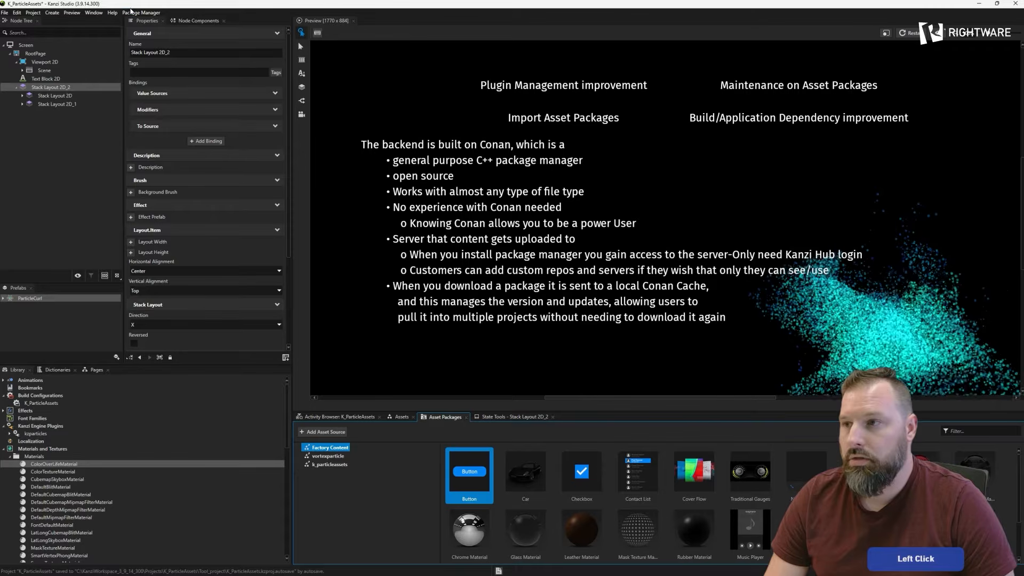
# - Open the package browser and switch the remote package repository to kanzi-conan-external
pyautogui.click(141, 13)
pyautogui.click(158, 29)
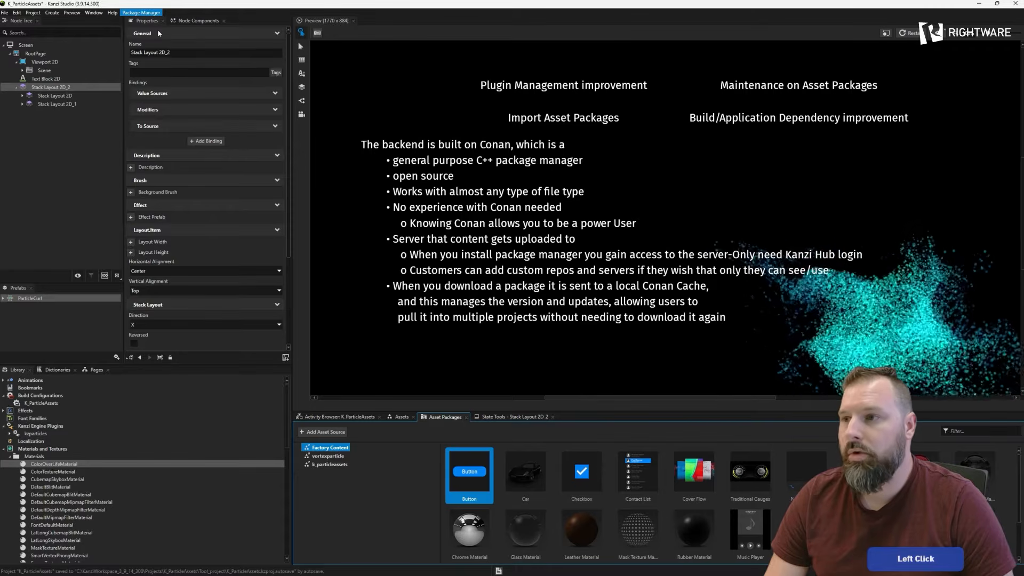
pyautogui.moveTo(393, 92); pyautogui.dragTo(436, 94)
pyautogui.click(138, 14)
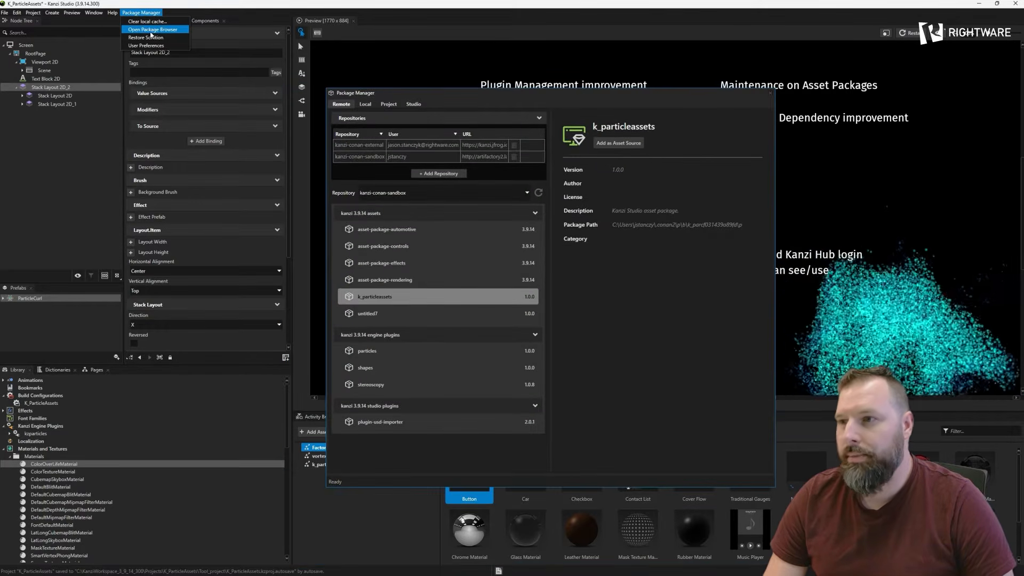
pyautogui.moveTo(494, 95); pyautogui.dragTo(521, 98)
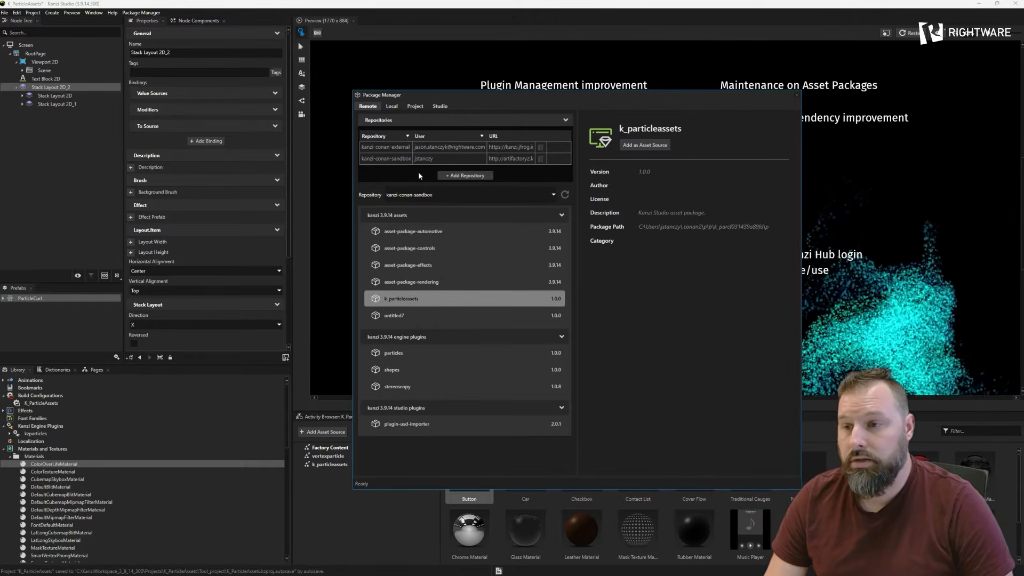
pyautogui.click(438, 197)
pyautogui.click(425, 221)
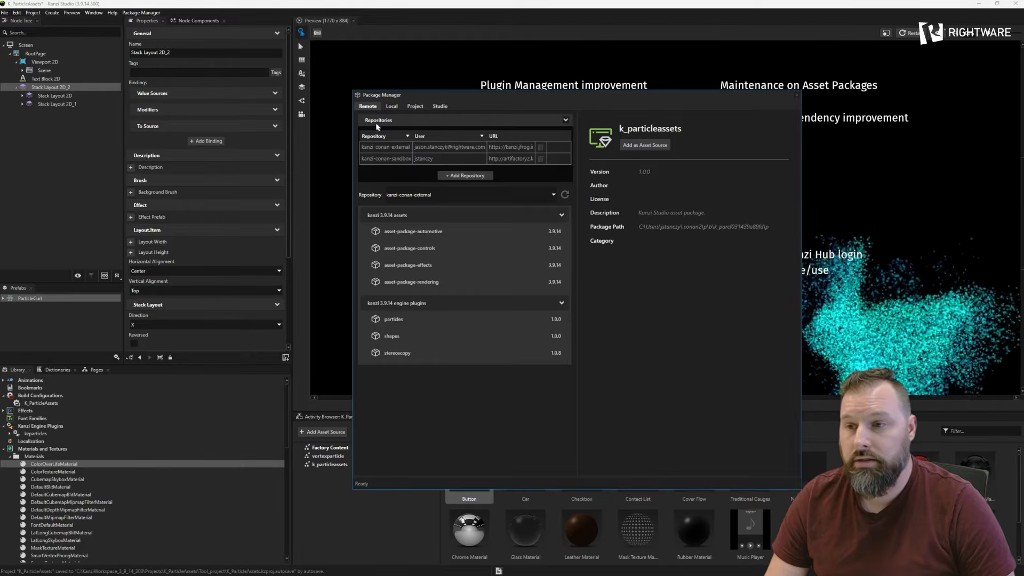
# - Examine the packages in the local cache, the project and the Studio installation, and close the package browser
pyautogui.click(391, 106)
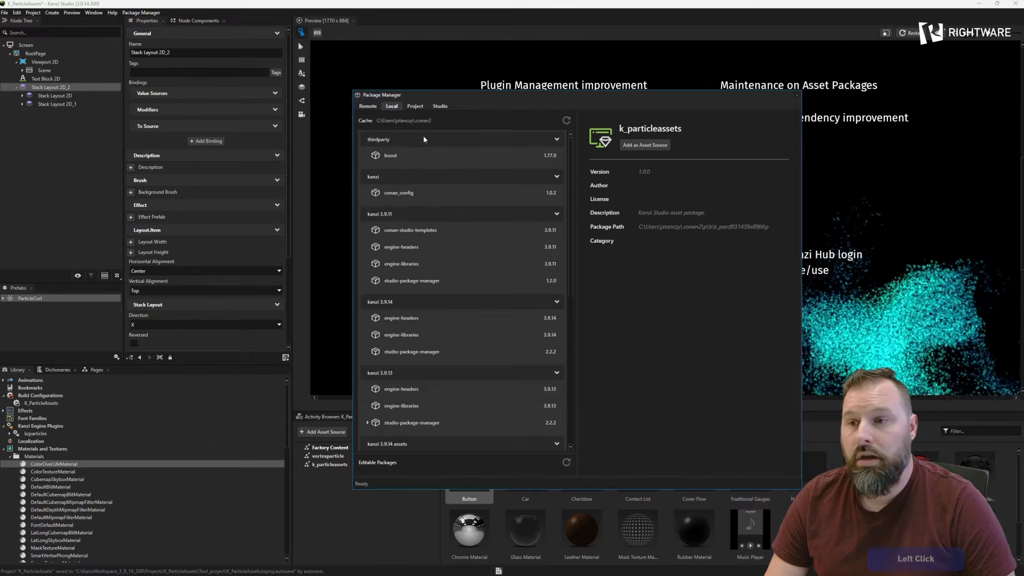
pyautogui.scroll(-3, 414, 170)
pyautogui.scroll(-8, 416, 204)
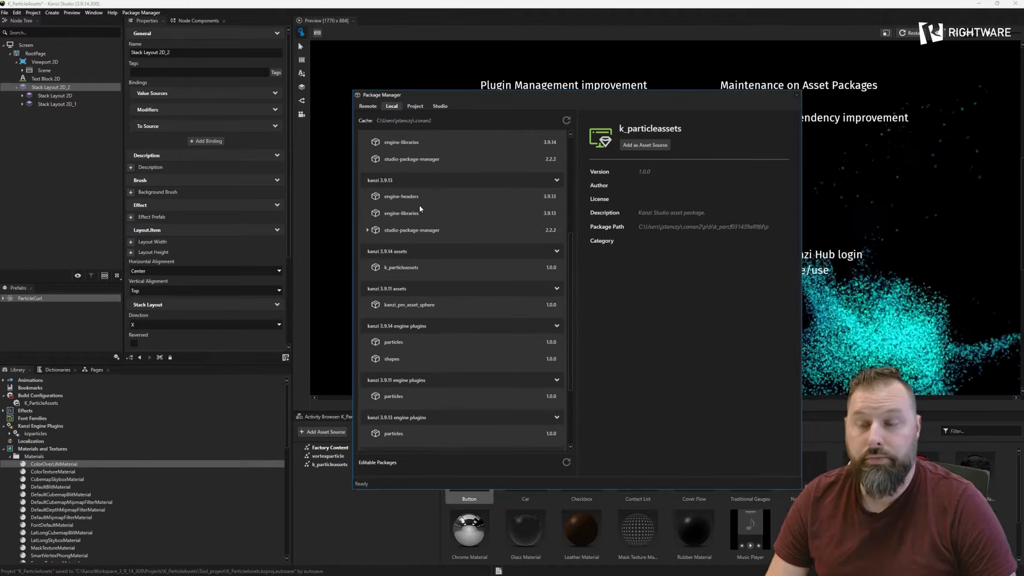
pyautogui.scroll(-2, 427, 213)
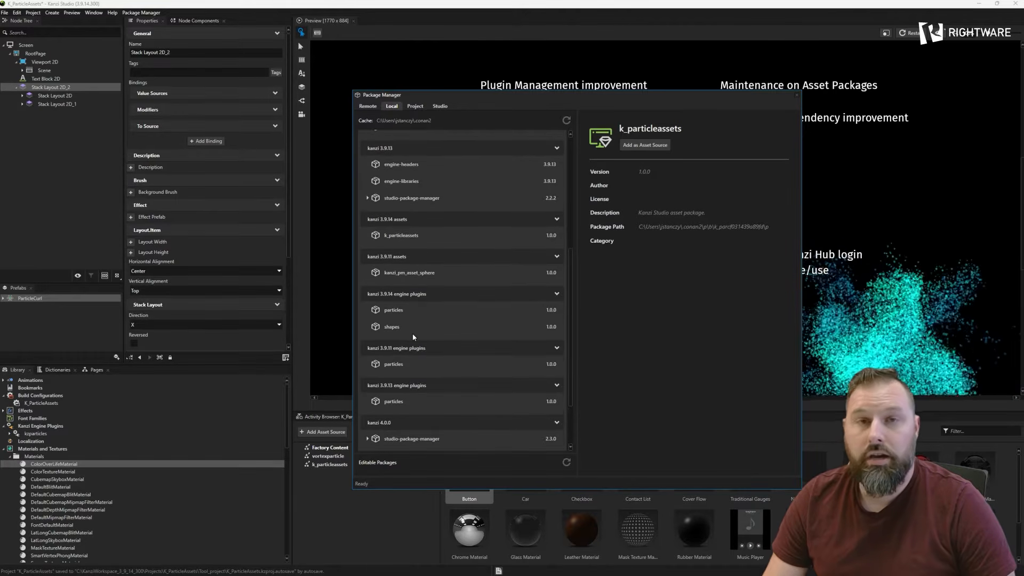
pyautogui.scroll(3, 433, 322)
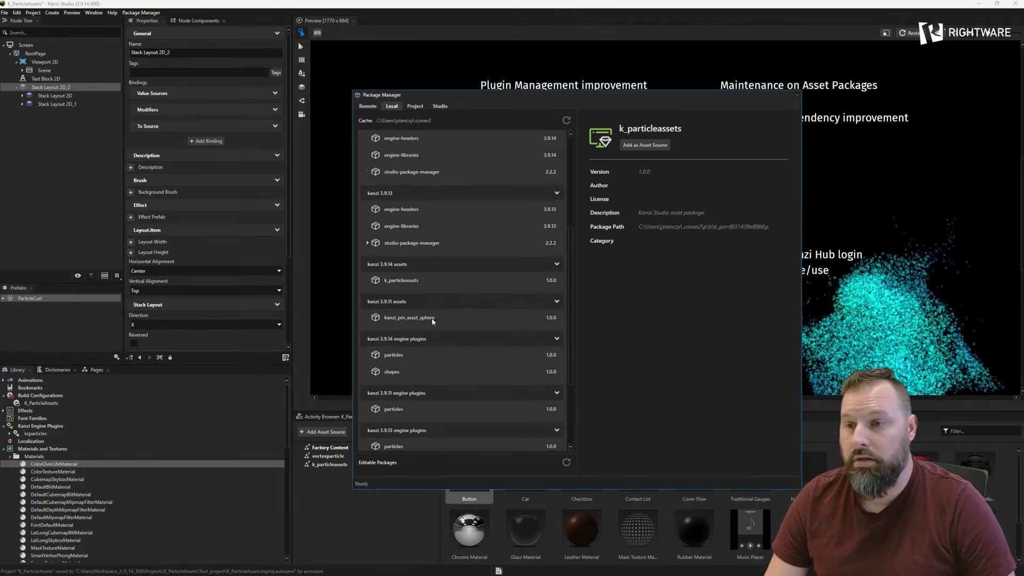
pyautogui.click(415, 106)
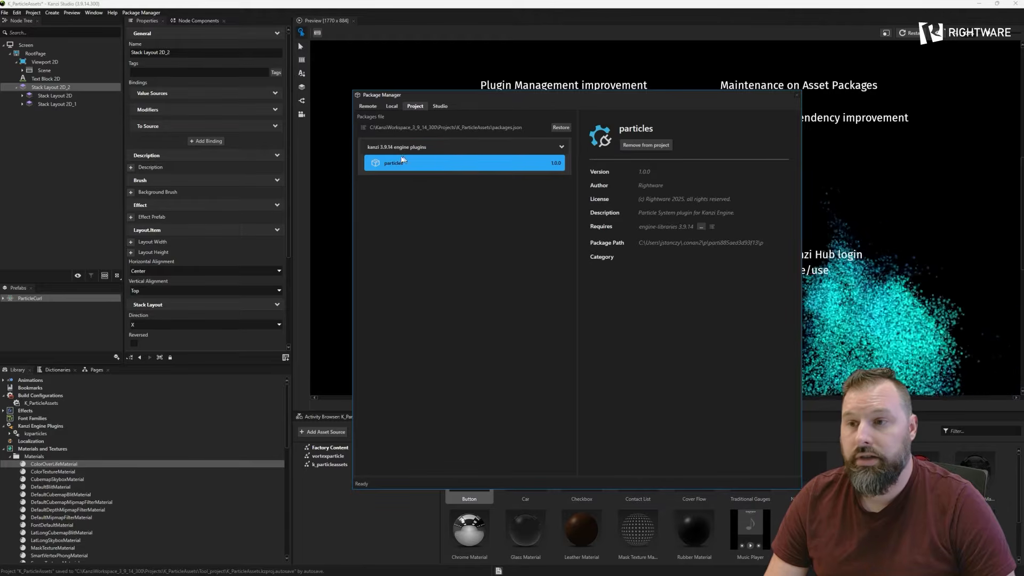
pyautogui.click(441, 107)
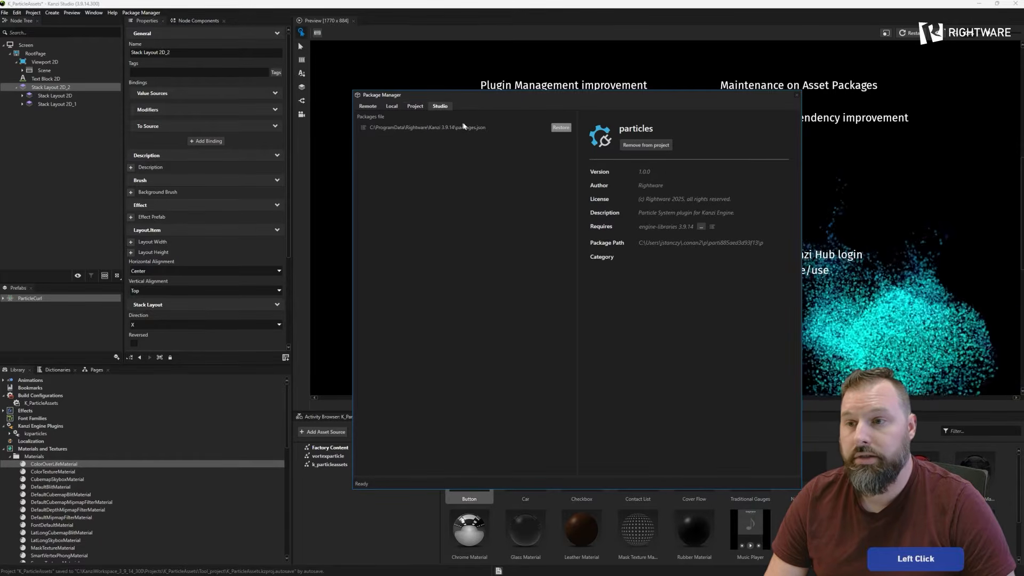
pyautogui.click(370, 108)
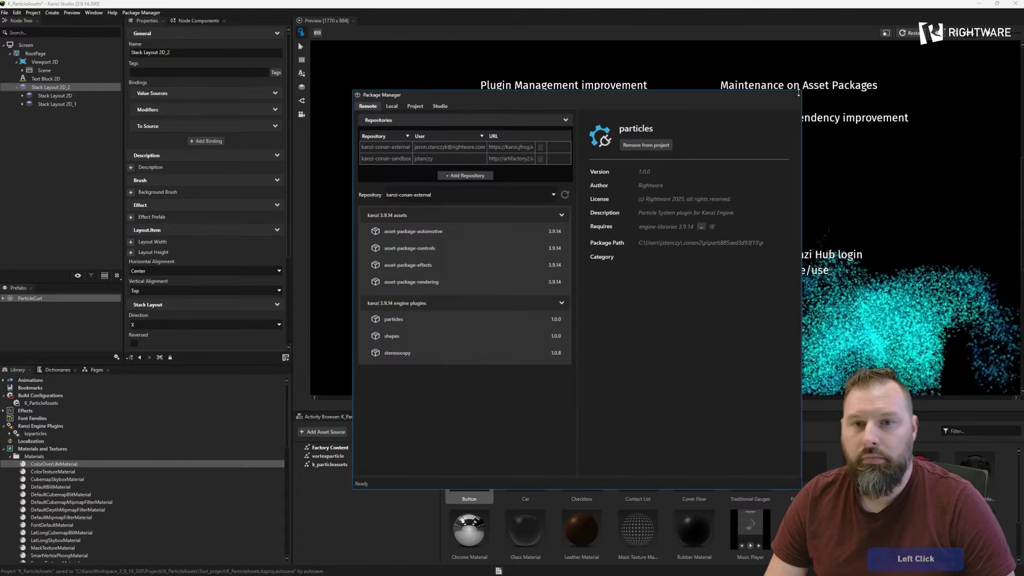
pyautogui.click(797, 94)
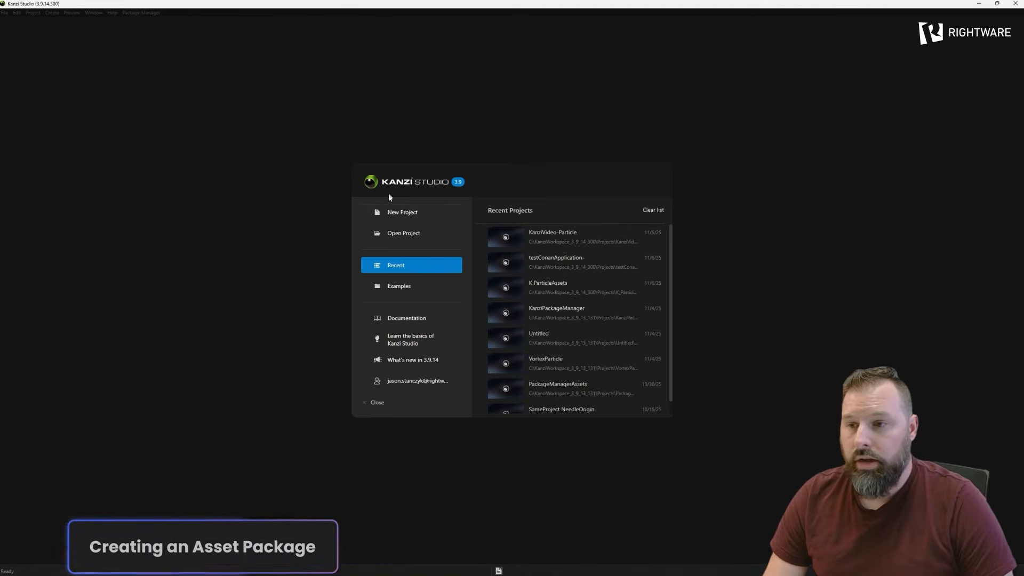
# - Start a new project and name it KanziVideoPackageManager_Asset
pyautogui.click(398, 212)
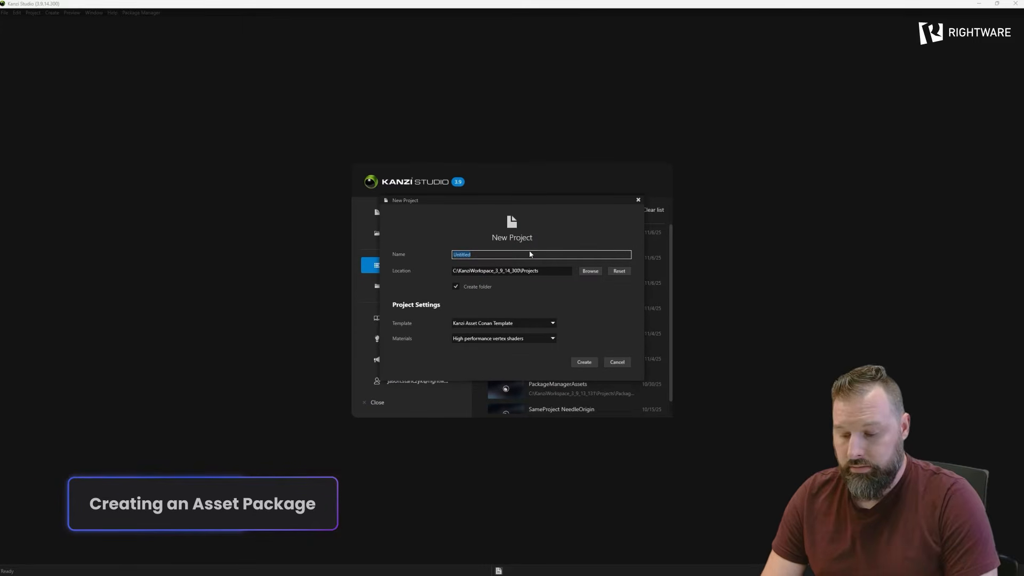
pyautogui.write('KanziVideoPackageMaan')
pyautogui.press('BackSpace')
pyautogui.press('BackSpace')
pyautogui.write('nager_')
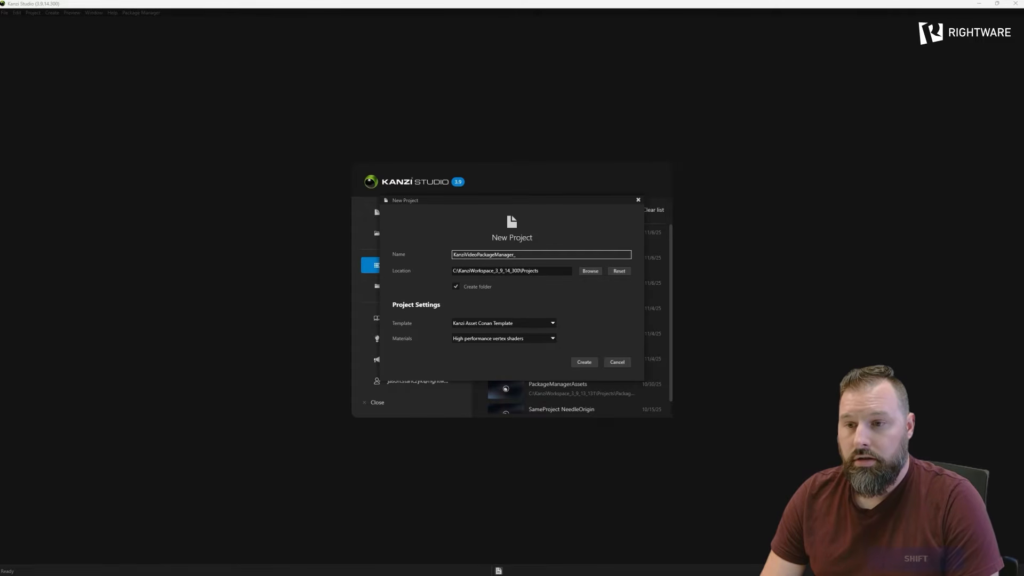
pyautogui.write('Create')
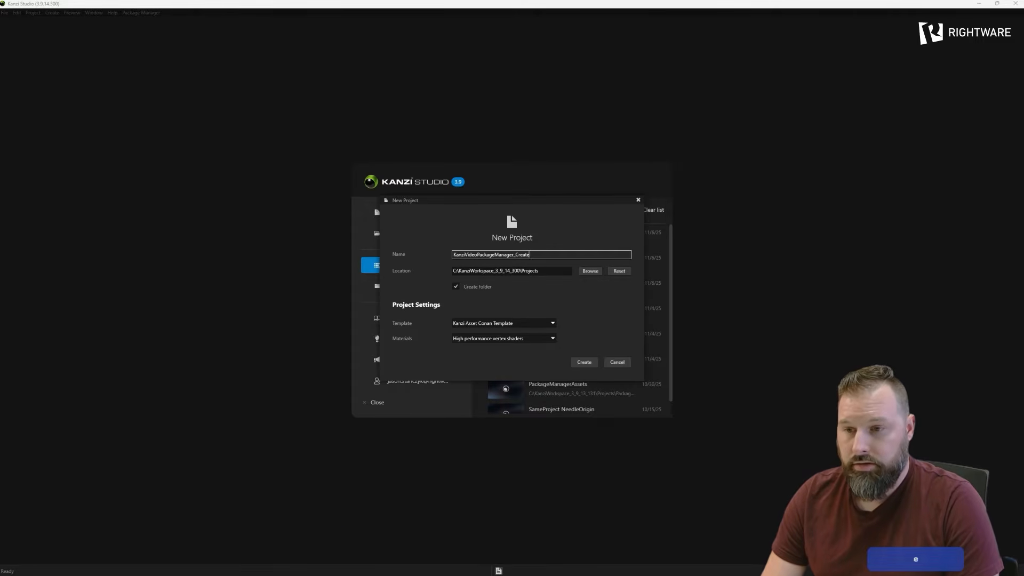
pyautogui.press('BackSpace')
pyautogui.press('BackSpace')
pyautogui.press('BackSpace')
pyautogui.press('BackSpace')
pyautogui.press('BackSpace')
pyautogui.press('BackSpace')
pyautogui.write('Asset')
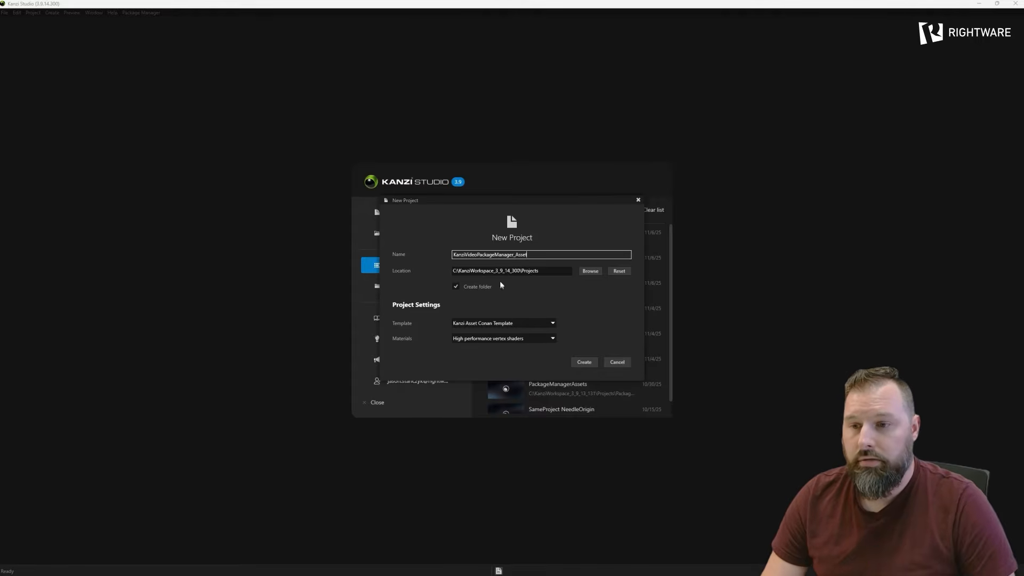
# - Choose the Kanzi Asset Conan Template for the new project and create it
pyautogui.click(520, 324)
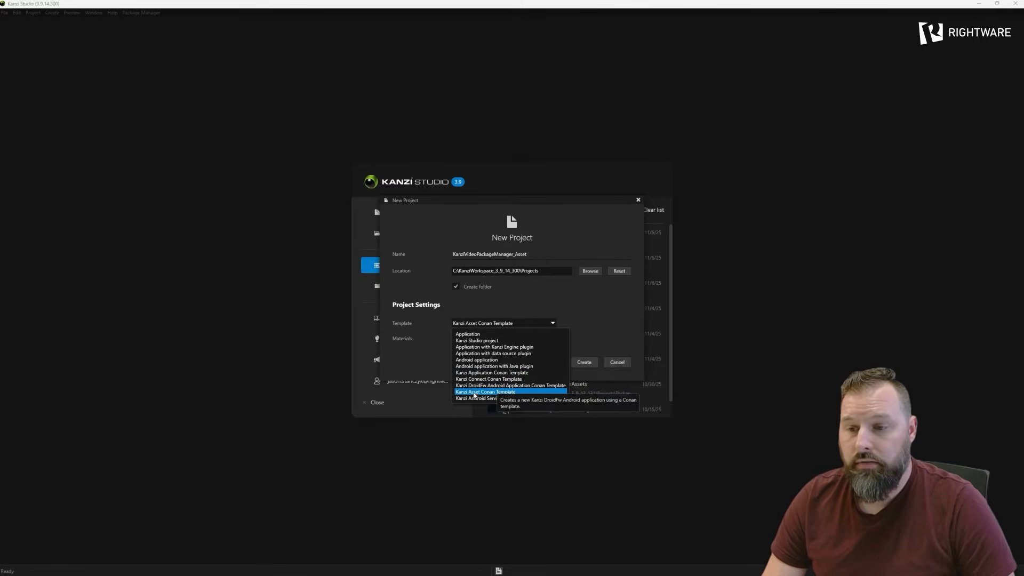
pyautogui.click(502, 394)
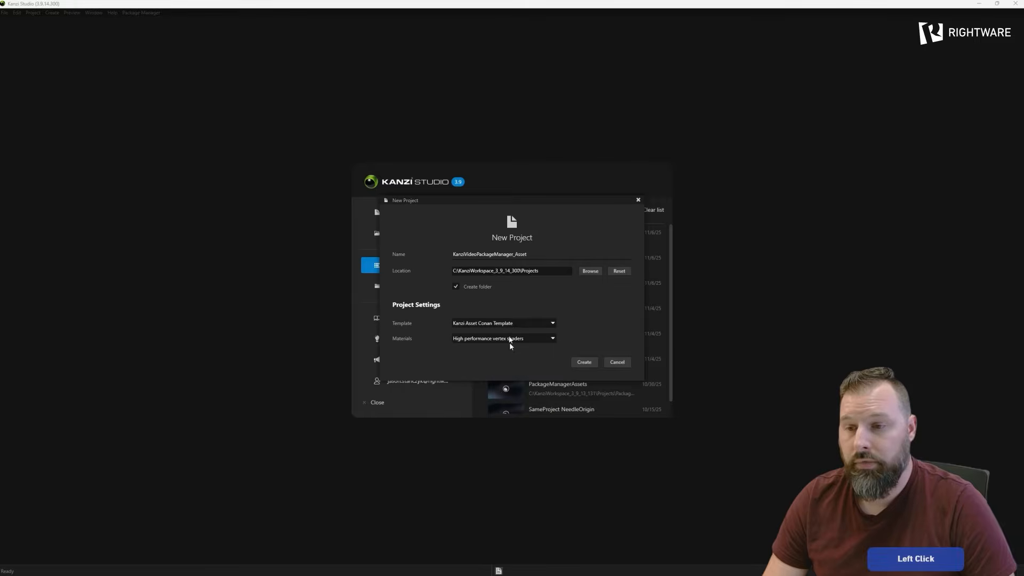
pyautogui.click(587, 362)
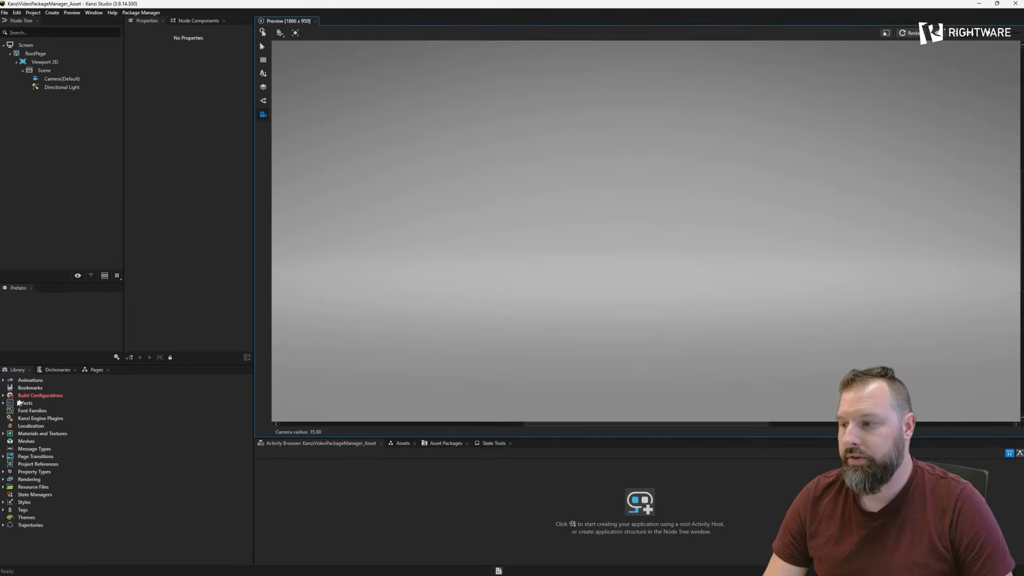
# - Remove the Application folder from the application root directory path of the KanziVideoPackageManager_Asset build configuration
pyautogui.click(3, 395)
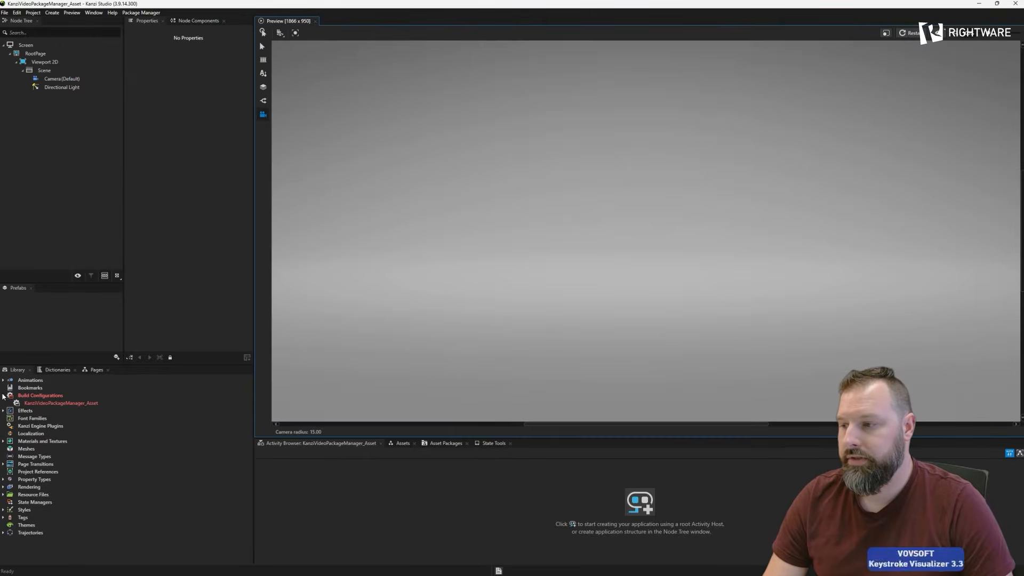
pyautogui.click(32, 403)
pyautogui.click(140, 111)
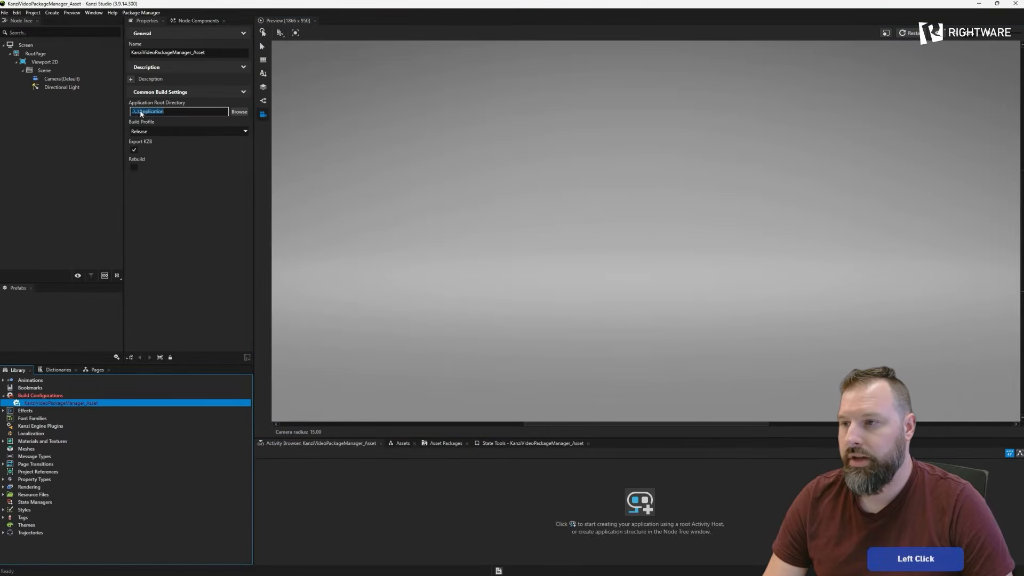
pyautogui.doubleClick(139, 111)
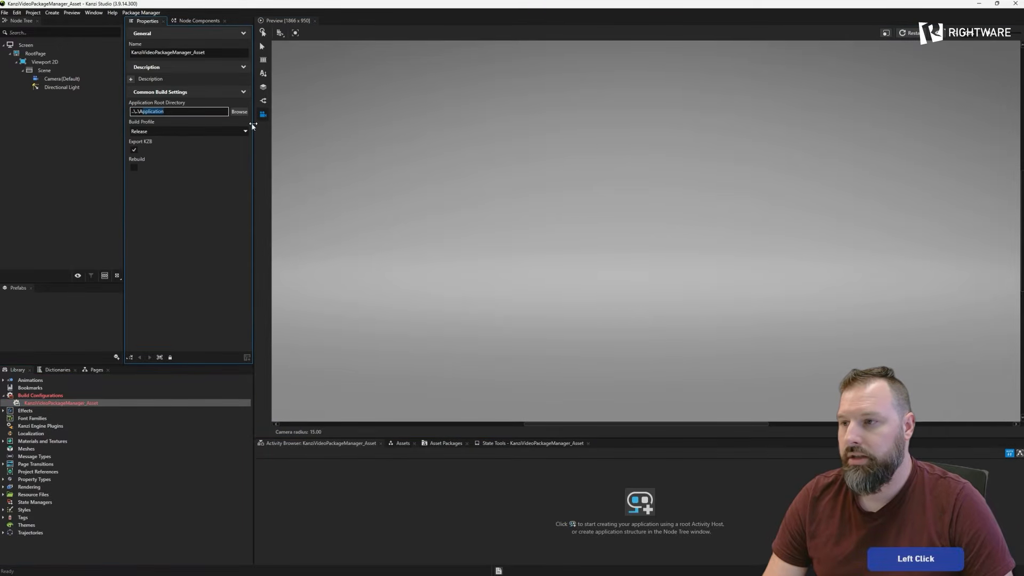
pyautogui.press('BackSpace')
pyautogui.press('Return')
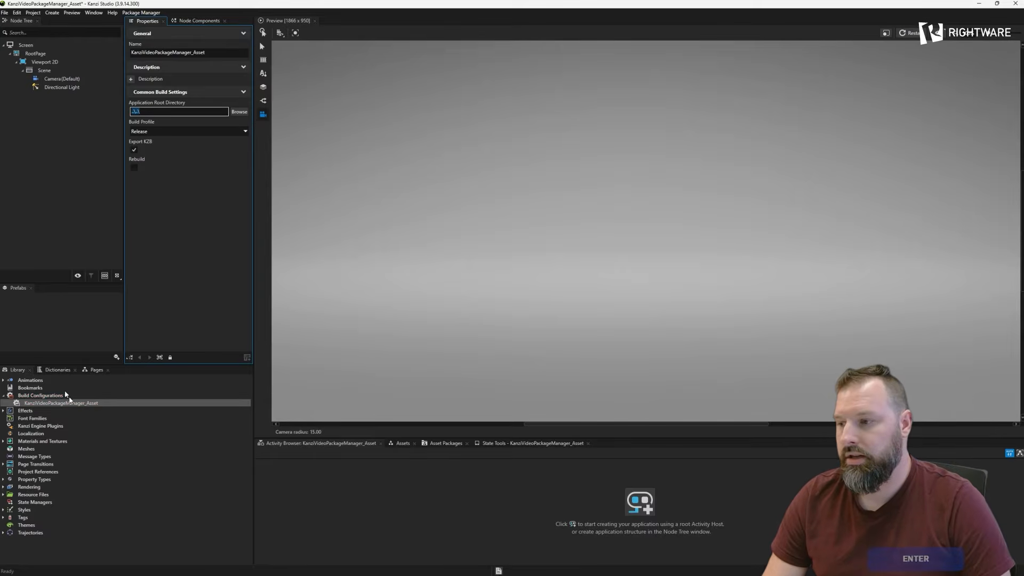
pyautogui.click(48, 396)
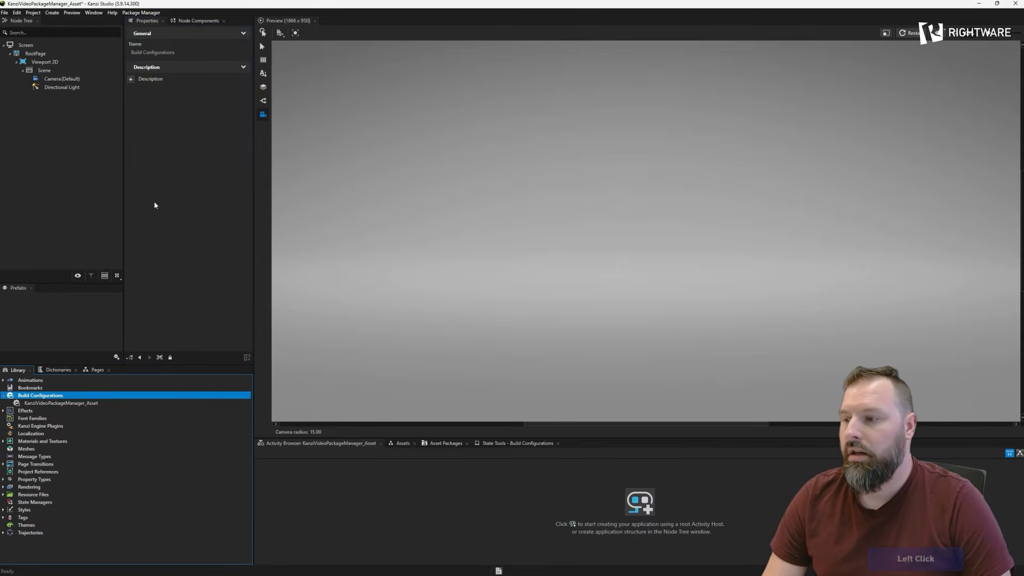
# - Add the particles 1.0.0 engine plugin from the kanzi-conan-external repository to the project and close the package browser
pyautogui.click(141, 12)
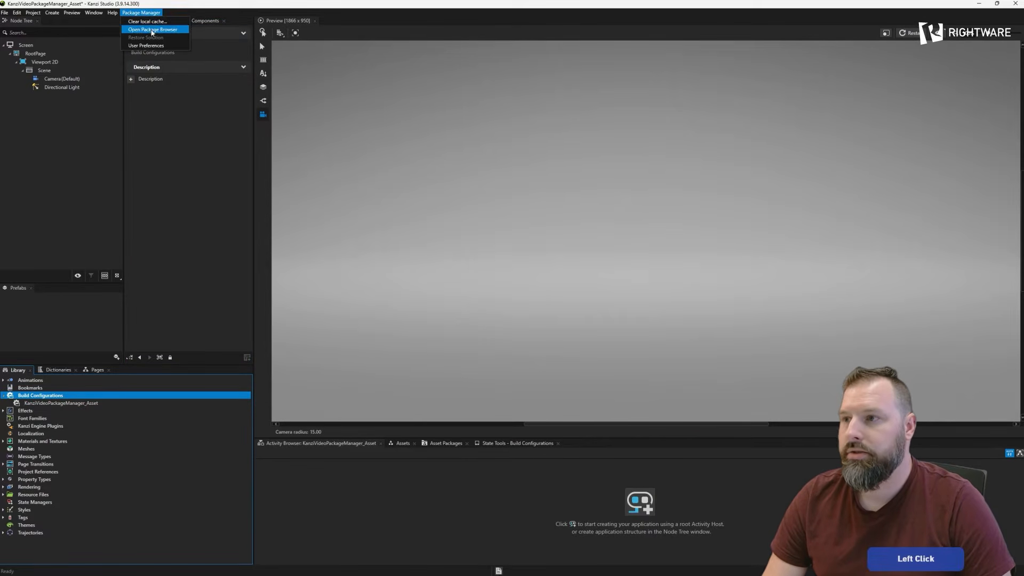
pyautogui.click(152, 29)
pyautogui.moveTo(443, 139); pyautogui.dragTo(482, 140)
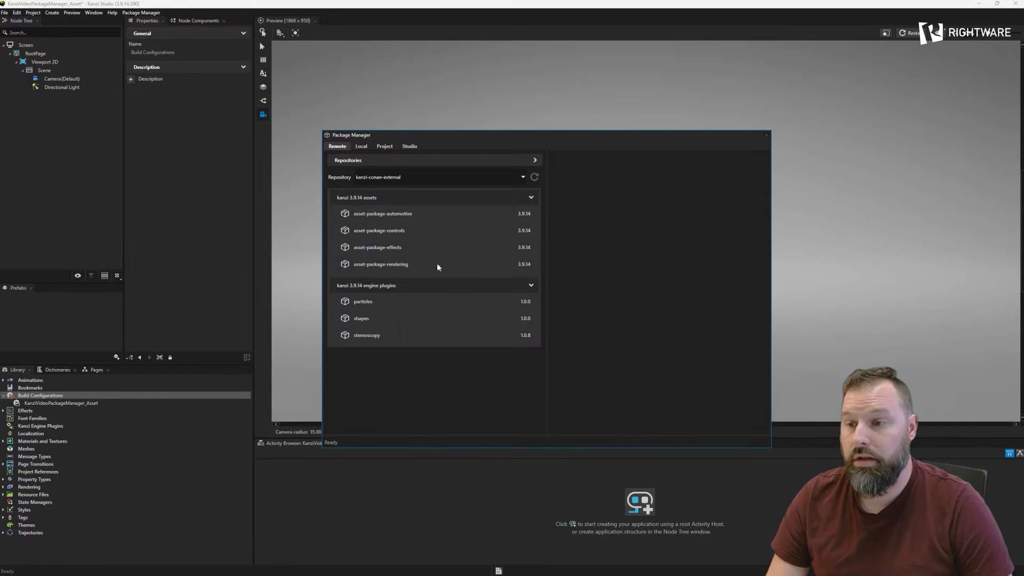
pyautogui.click(421, 303)
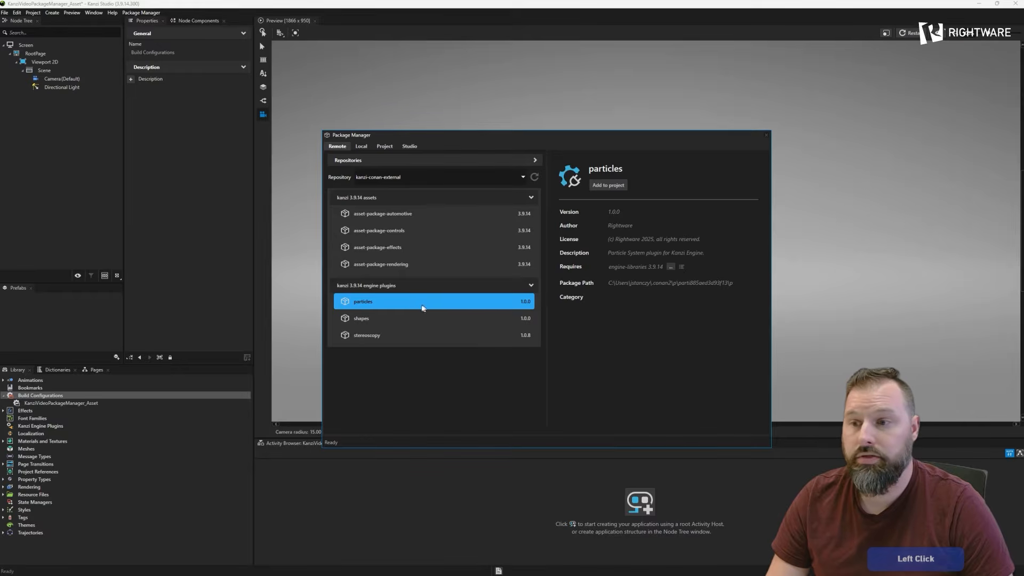
pyautogui.click(609, 186)
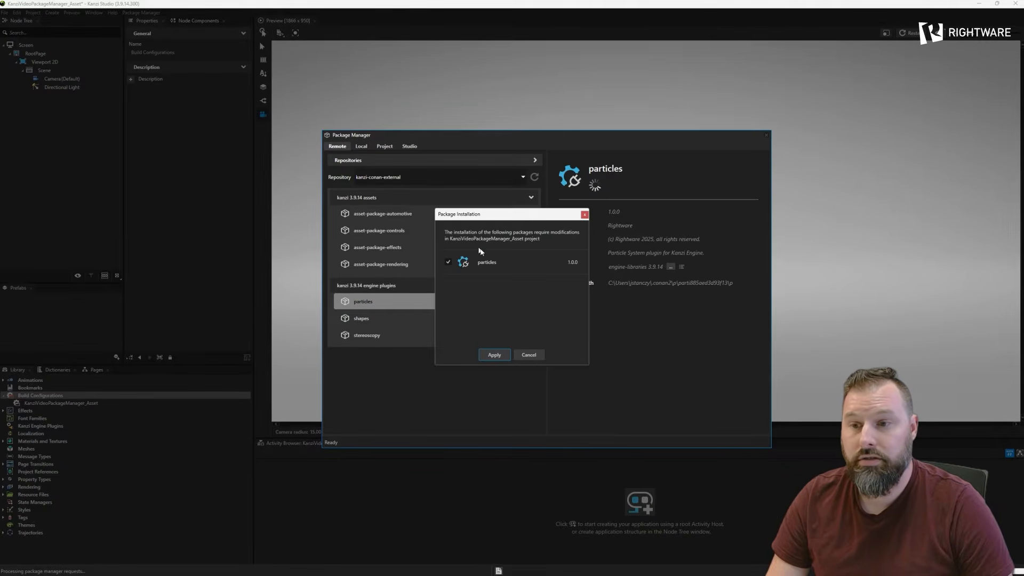
pyautogui.click(495, 356)
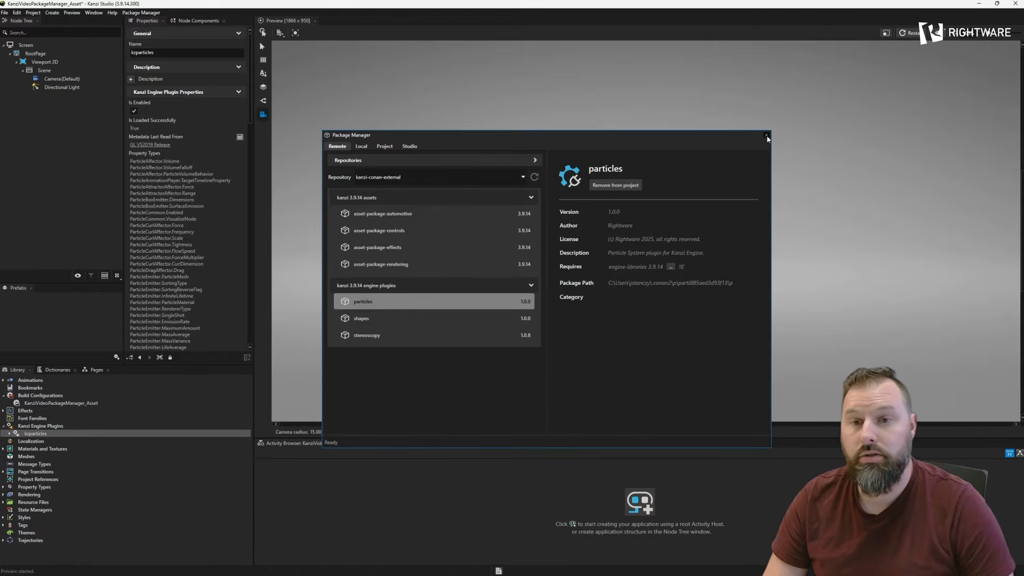
pyautogui.click(766, 136)
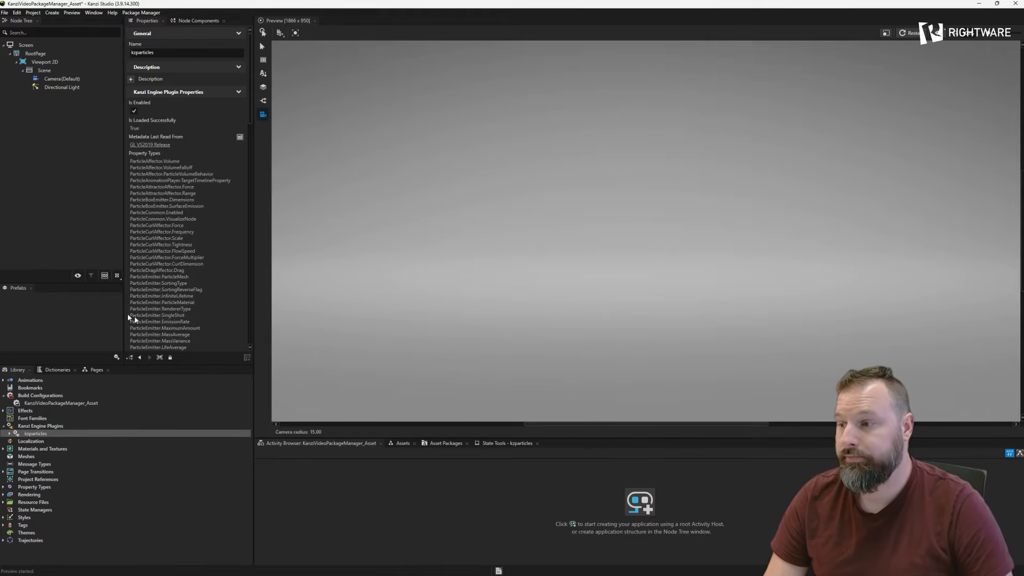
# - Remove the background brush from the RootPage node
pyautogui.click(42, 71)
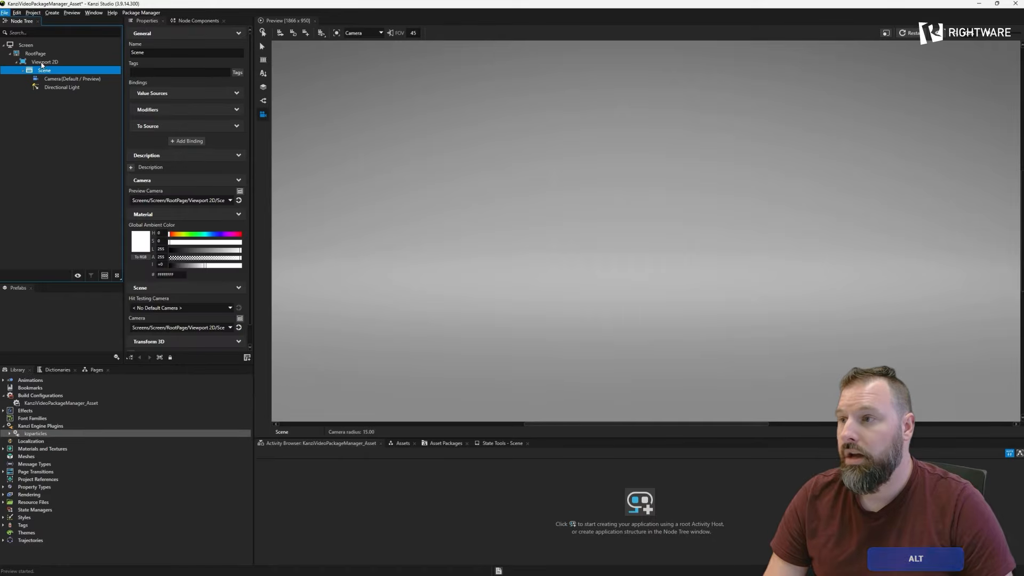
pyautogui.click(43, 62)
pyautogui.click(52, 53)
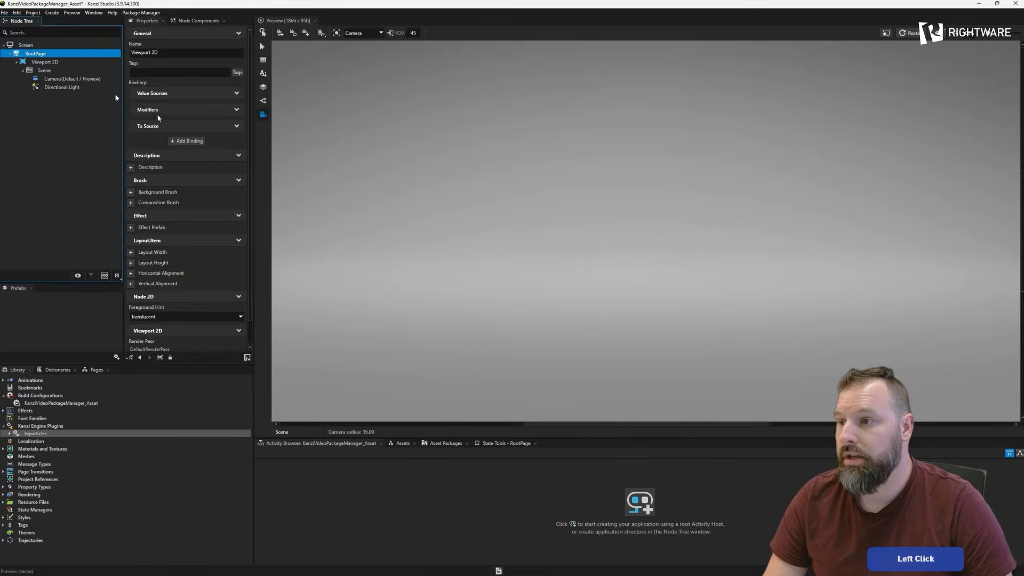
pyautogui.rightClick(153, 195)
pyautogui.click(171, 214)
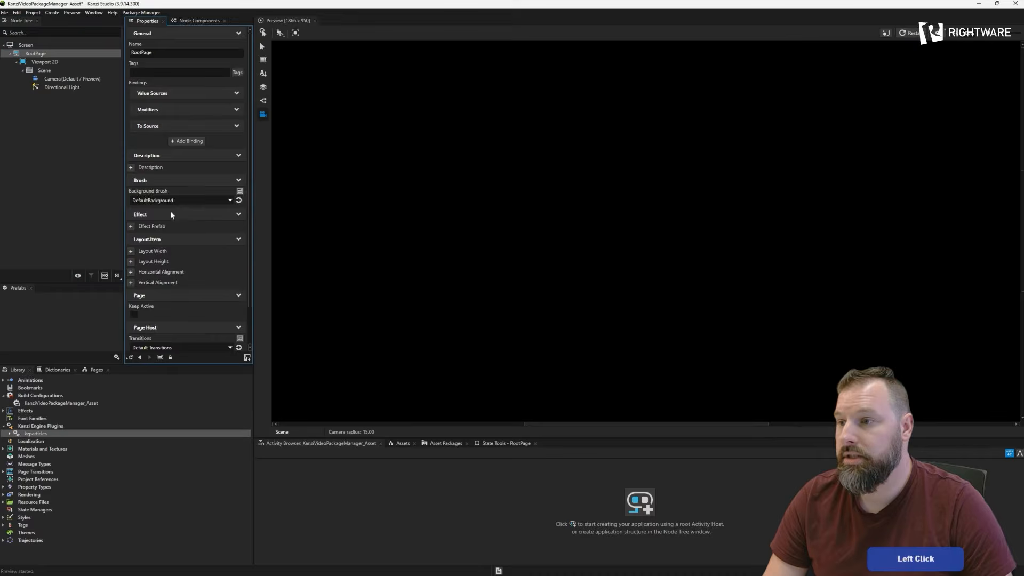
# - Create a Particle System node under the Scene node, keeping its default name
pyautogui.rightClick(40, 71)
pyautogui.moveTo(75, 82)
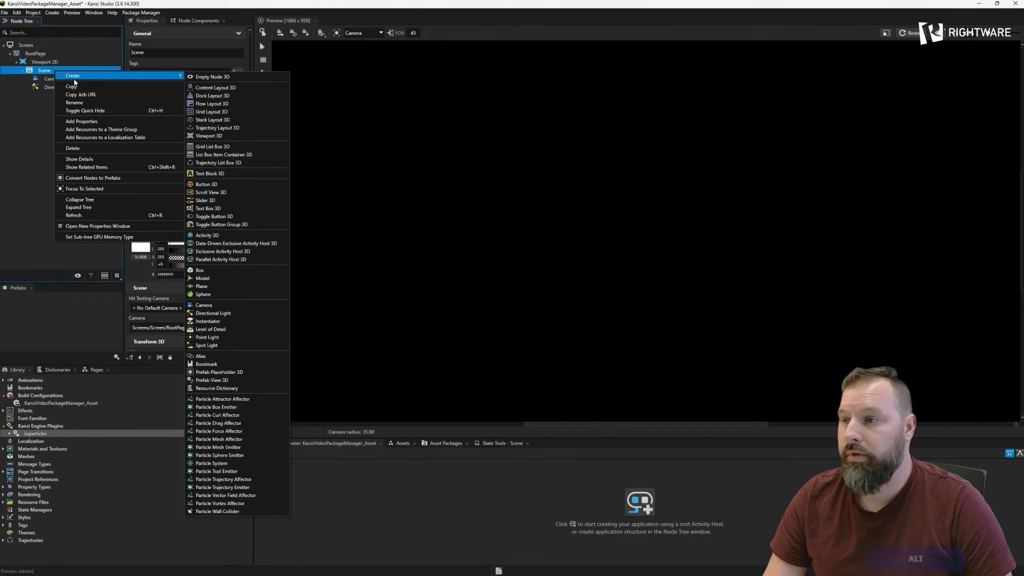
pyautogui.click(83, 76)
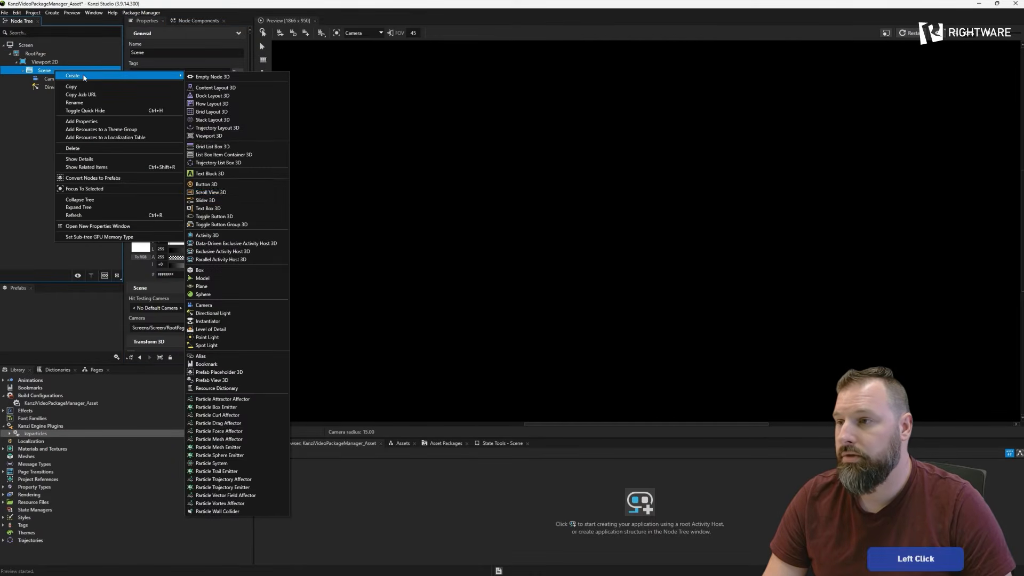
pyautogui.click(224, 463)
pyautogui.press('Return')
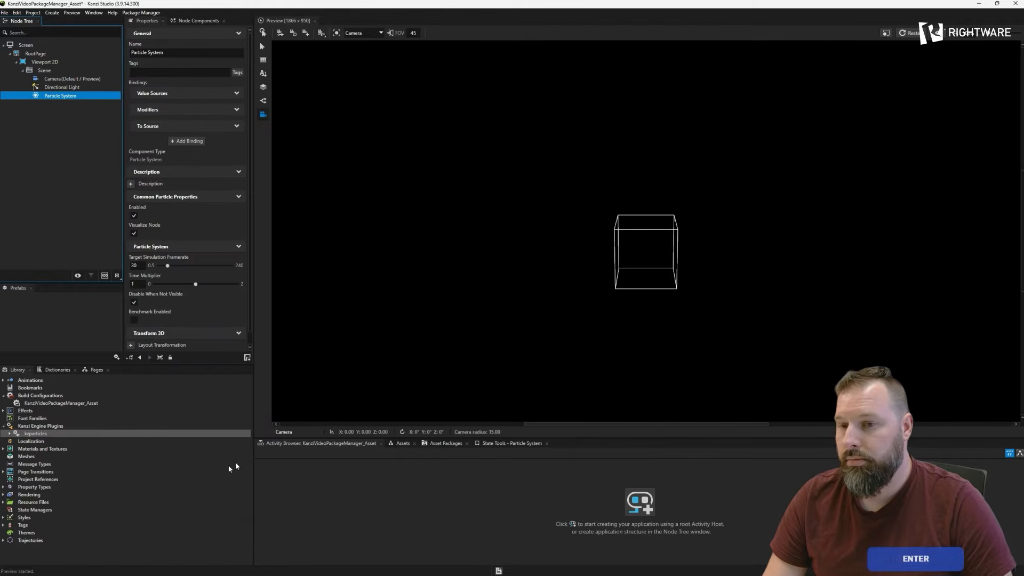
# - Add a Particle Sphere Emitter inside the Particle System node
pyautogui.keyDown('alt'); pyautogui.rightClick(68, 96); pyautogui.keyUp('alt')
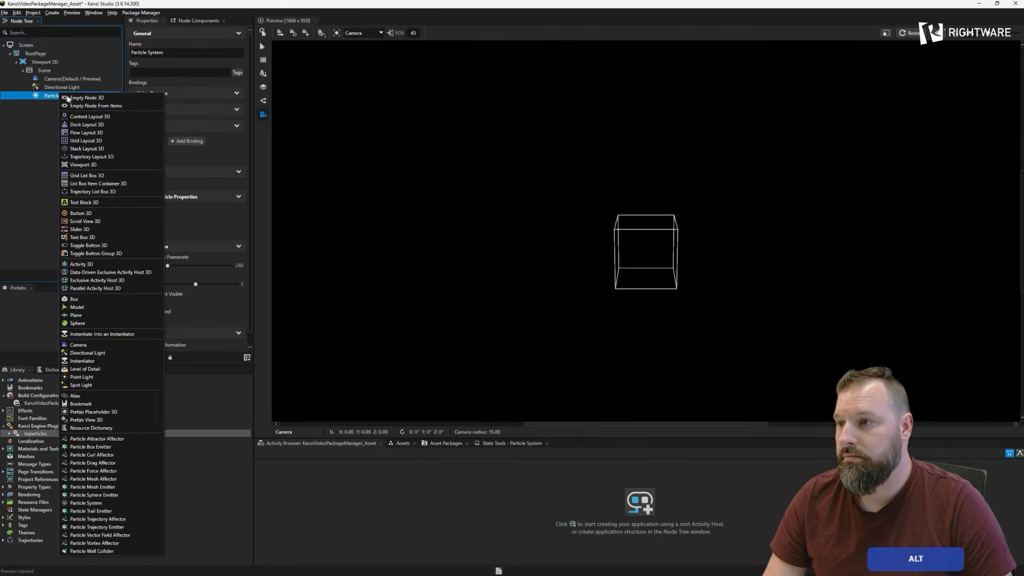
pyautogui.click(107, 495)
pyautogui.press('Return')
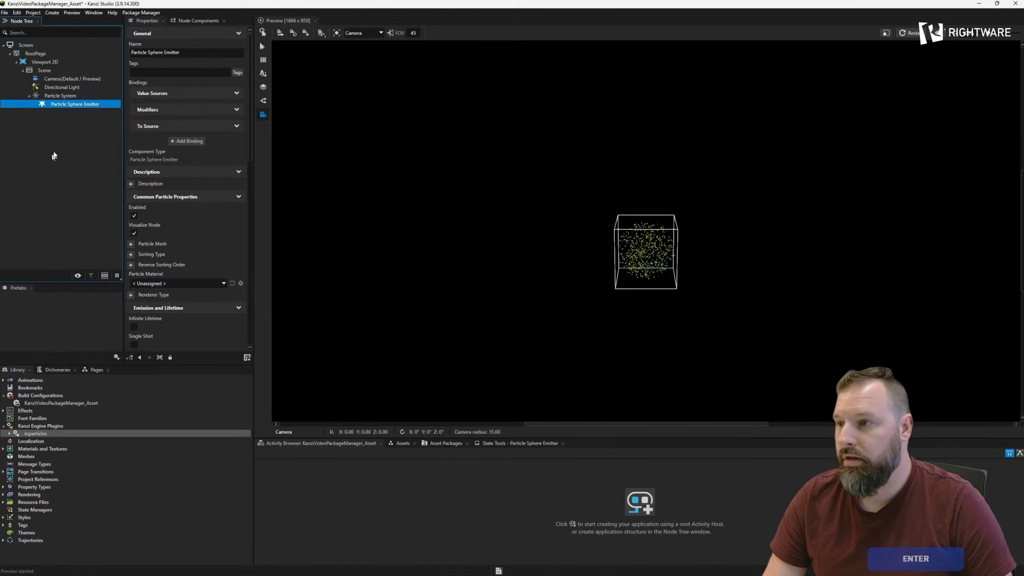
# - Add a Particle Curl Affector as a child of the Particle Sphere Emitter
pyautogui.rightClick(64, 108)
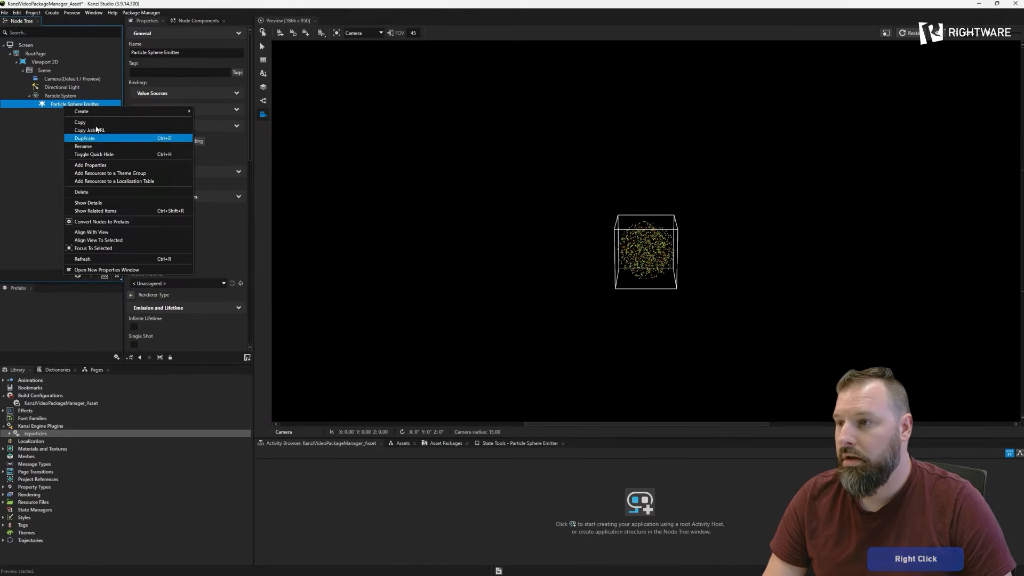
pyautogui.moveTo(91, 113)
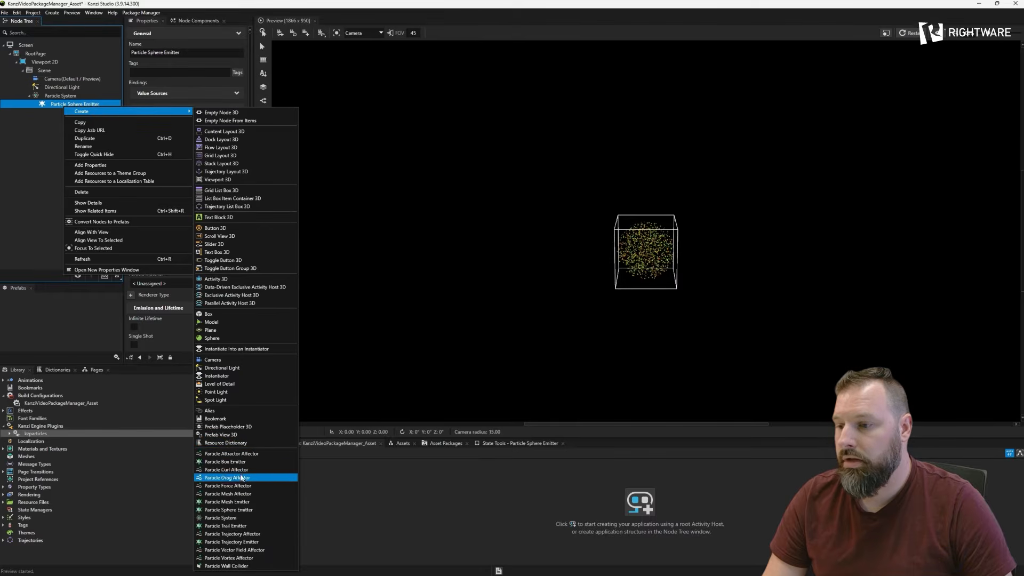
pyautogui.click(239, 470)
pyautogui.press('Return')
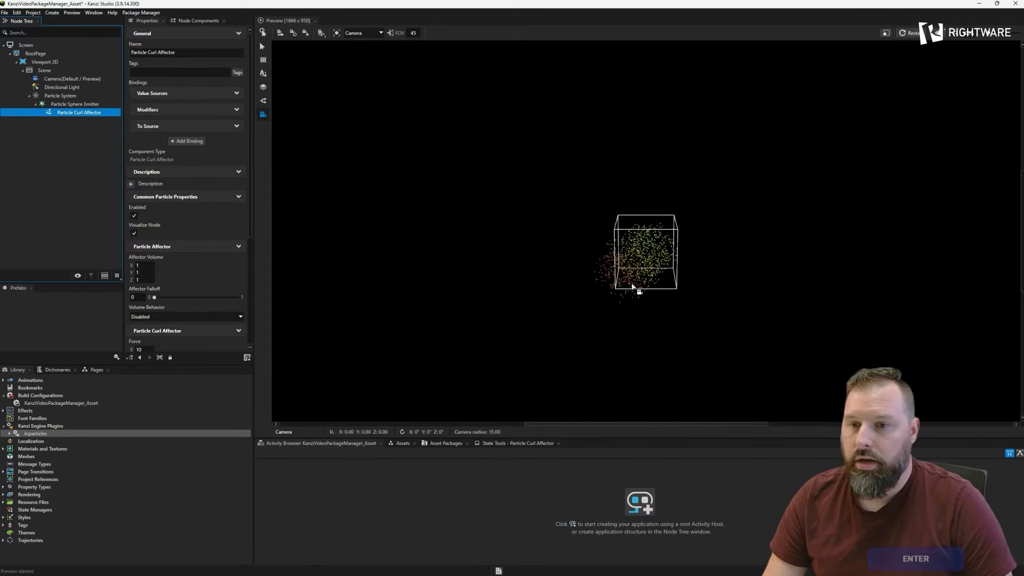
# - Configure the curl affector with Inside volume behavior, volume 1.2, falloff 0.27, force 0.1, frequency 0.2, scale 50, flow speed 2 and force multiplier 5
pyautogui.moveTo(657, 318)
pyautogui.mouseDown()
pyautogui.moveTo(639, 303)
pyautogui.moveTo(647, 307)
pyautogui.mouseUp()
pyautogui.scroll(3, 642, 302)
pyautogui.scroll(2, 648, 308)
pyautogui.moveTo(650, 305); pyautogui.dragTo(649, 291, button='middle')
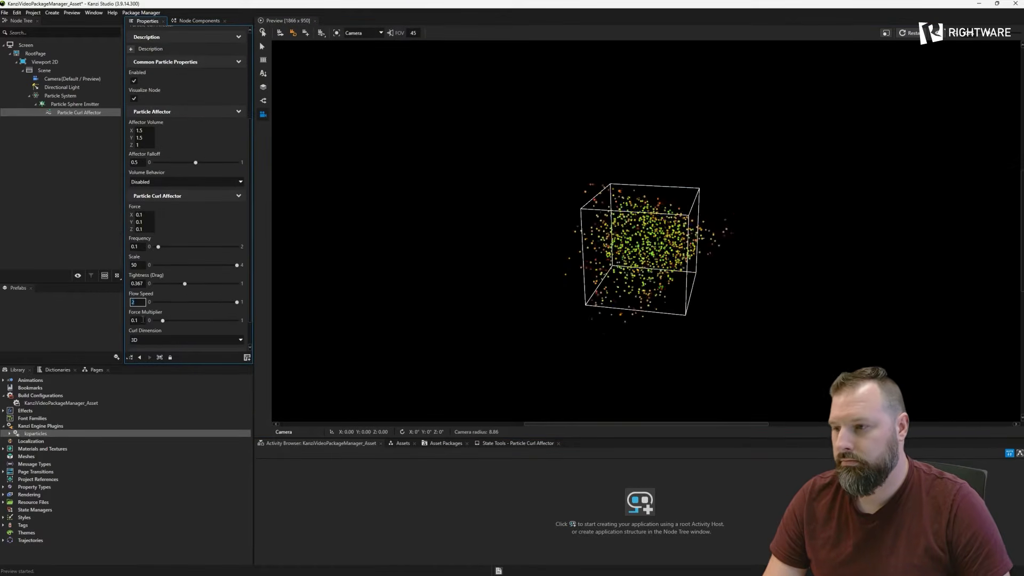
pyautogui.click(187, 182)
pyautogui.click(139, 198)
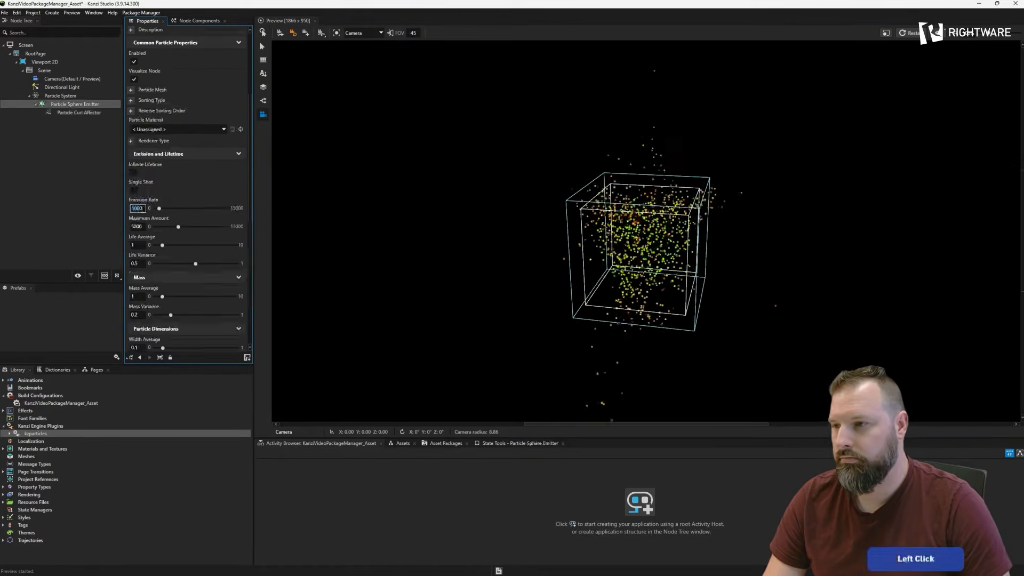
pyautogui.press('Return')
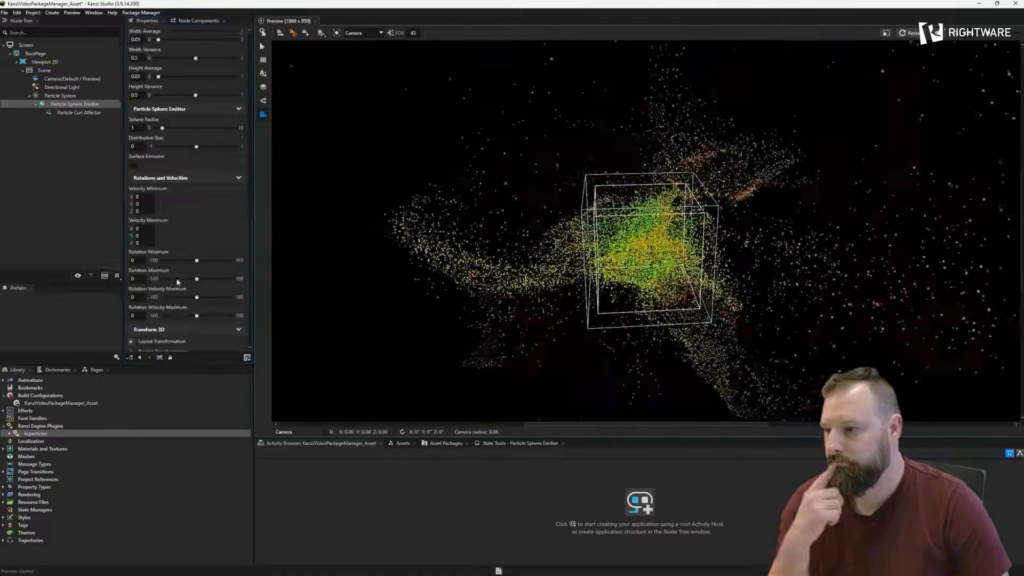
pyautogui.click(587, 288)
pyautogui.moveTo(587, 287); pyautogui.dragTo(569, 289)
pyautogui.moveTo(596, 288); pyautogui.dragTo(578, 288, button='middle')
pyautogui.scroll(1, 578, 288)
pyautogui.moveTo(578, 288); pyautogui.dragTo(593, 274)
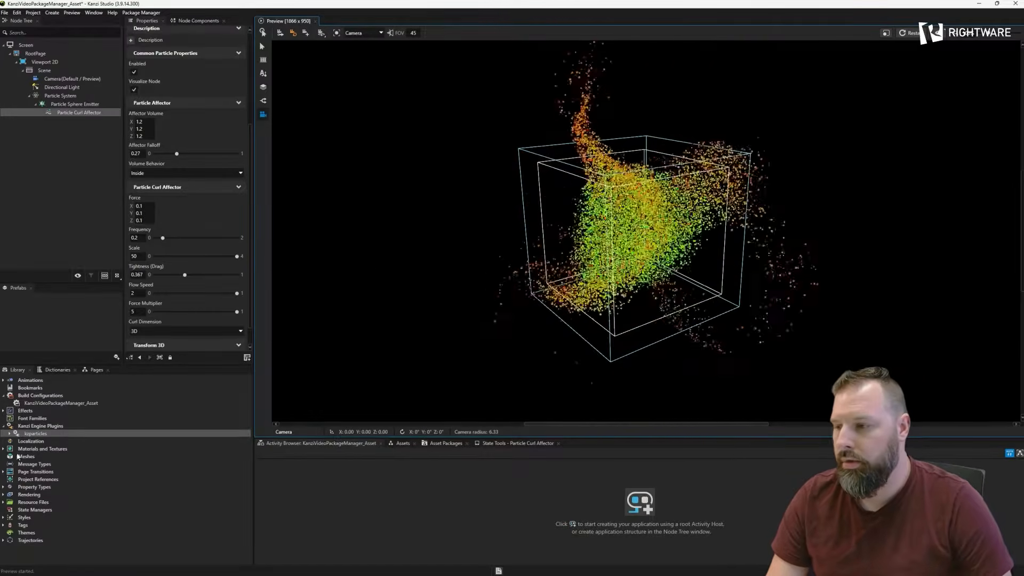
# - Import the ColorOverLife.kzmat material type from the zMaterialTypes folder into the project's materials and textures
pyautogui.click(37, 450)
pyautogui.rightClick(37, 450)
pyautogui.click(60, 547)
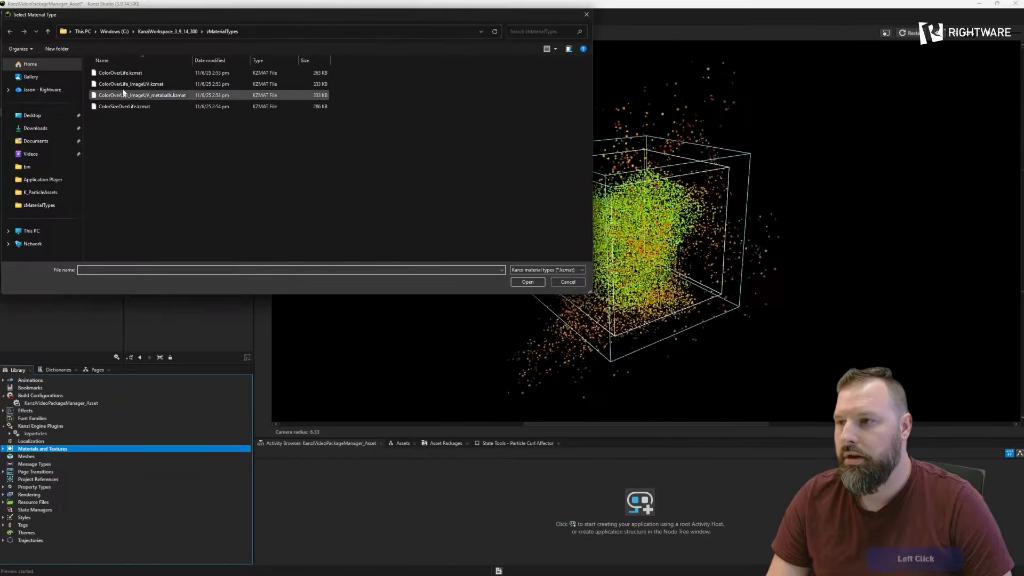
pyautogui.click(120, 74)
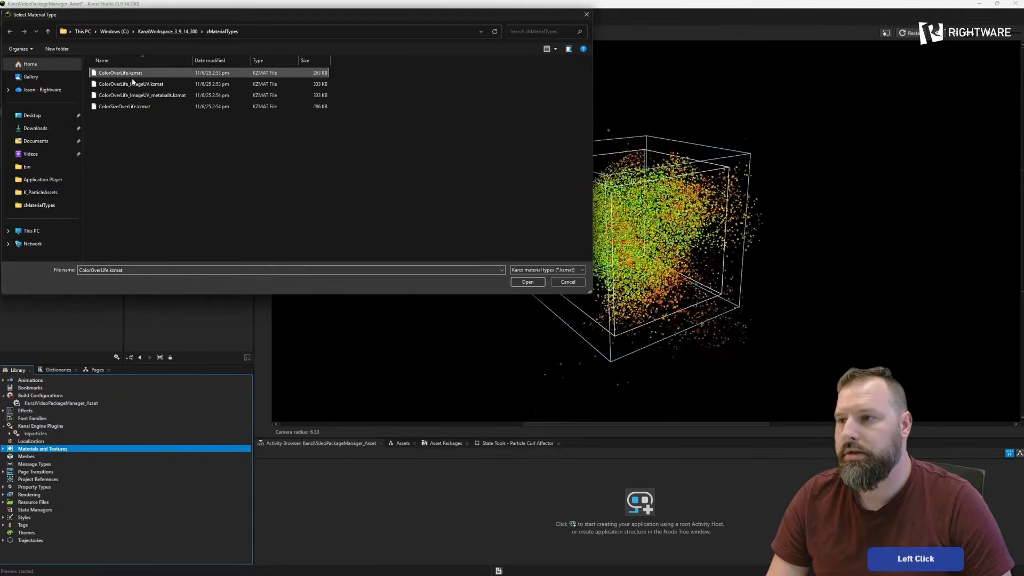
pyautogui.click(527, 282)
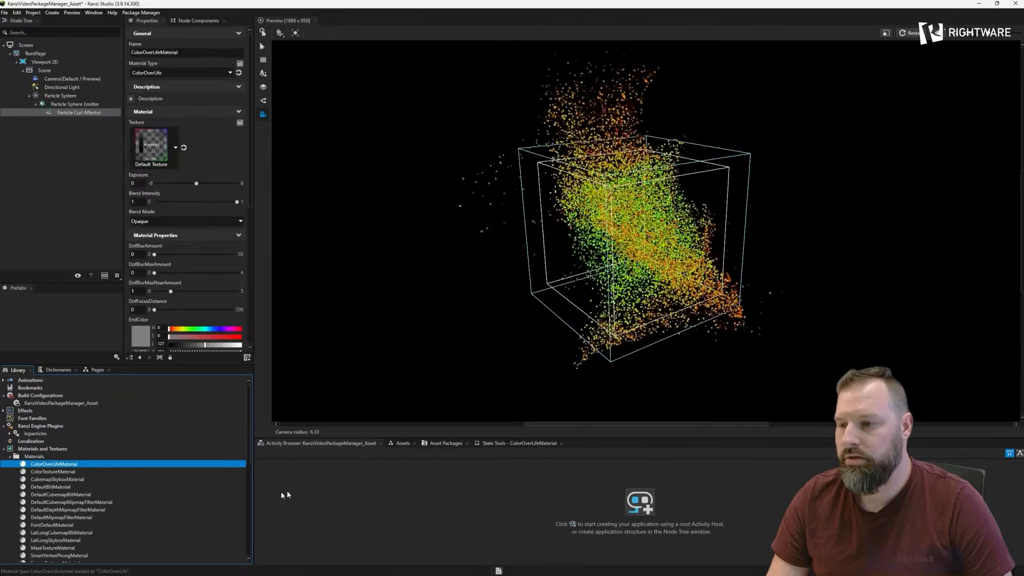
# - Import the dotblur and ParticleLifeOpacity images from the desktop into the project assets
pyautogui.click(402, 444)
pyautogui.click(290, 462)
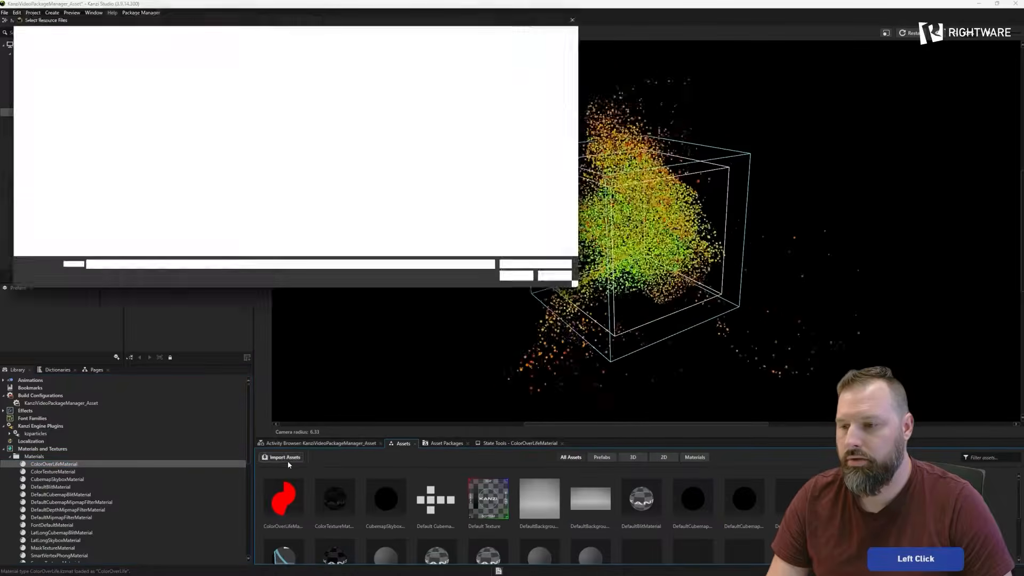
pyautogui.click(247, 81)
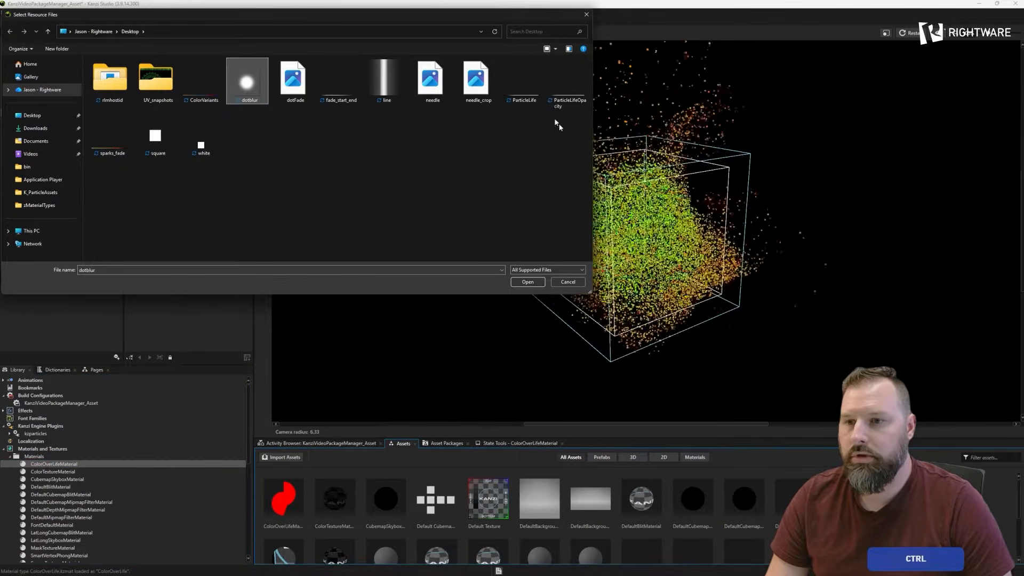
pyautogui.click(536, 281)
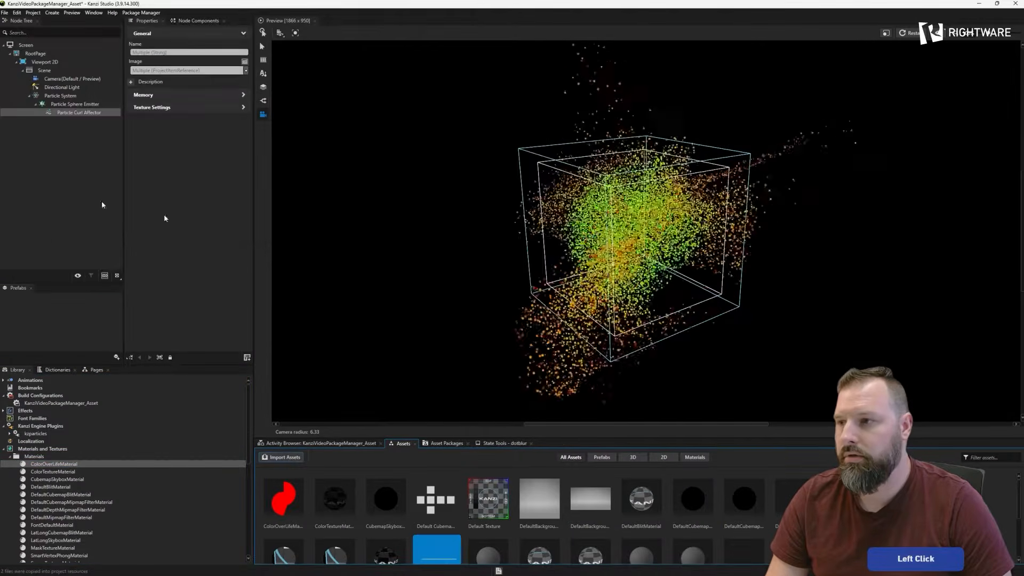
# - Assign dotblur as the texture and ParticleLifeOpacity as the TextureOverLife of ColorOverLifeMaterial
pyautogui.click(53, 464)
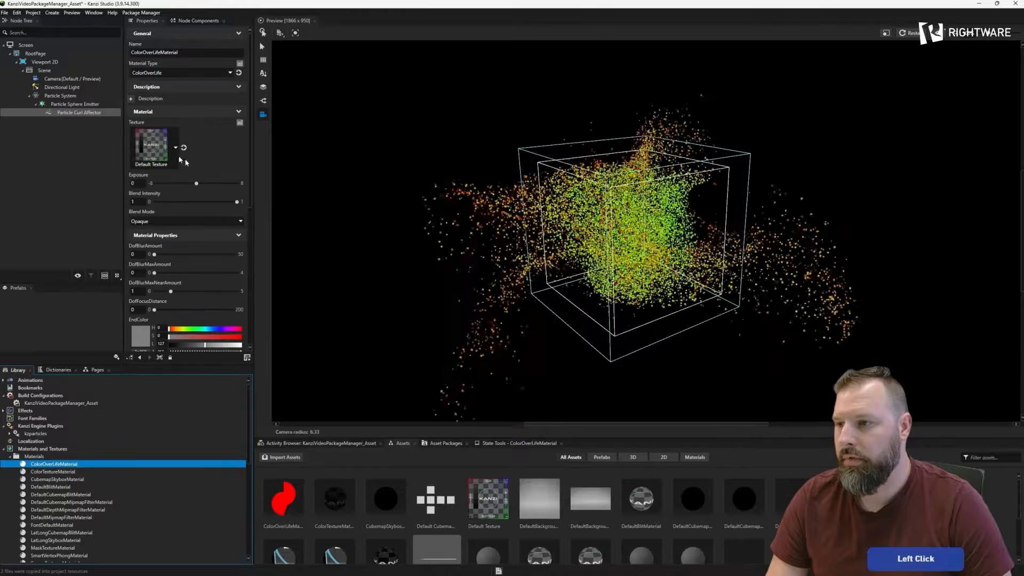
pyautogui.click(169, 151)
pyautogui.click(315, 251)
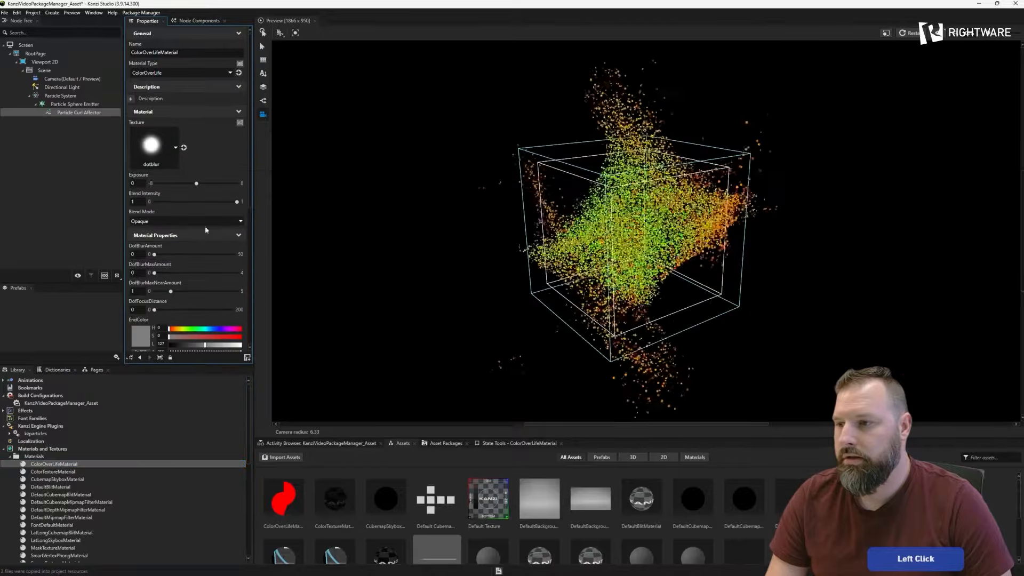
pyautogui.scroll(-15, 169, 328)
pyautogui.click(175, 325)
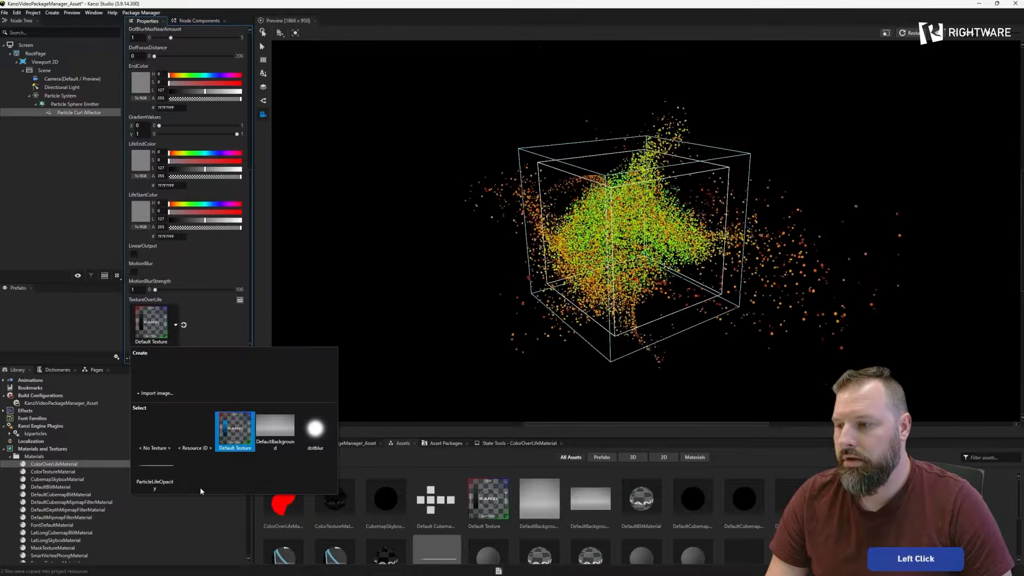
pyautogui.click(155, 472)
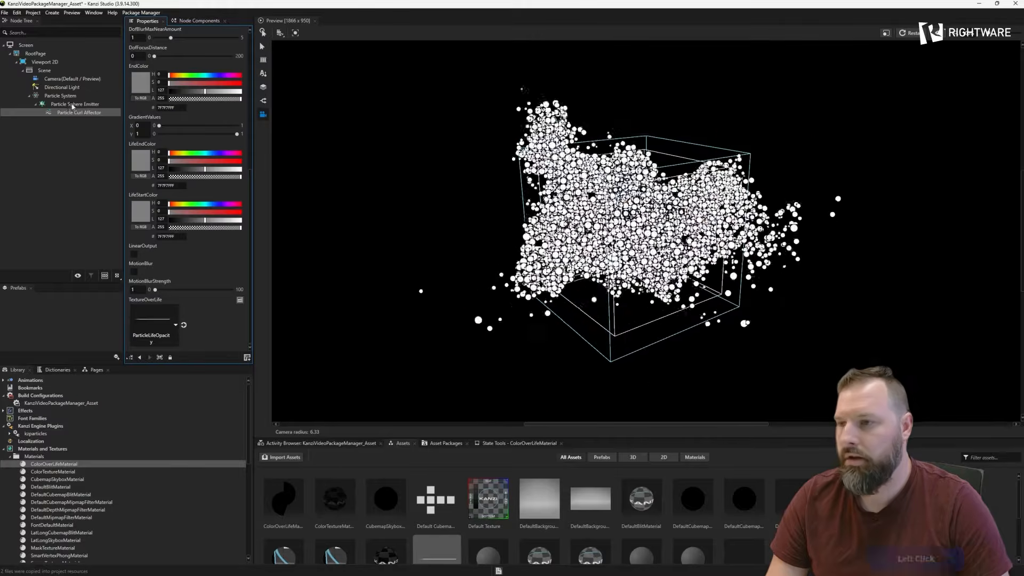
# - Go from the Particle Sphere Emitter to its ColorOverLifeMaterial and set exposure to 1 and blend mode to Alpha: Premultiplied
pyautogui.click(74, 104)
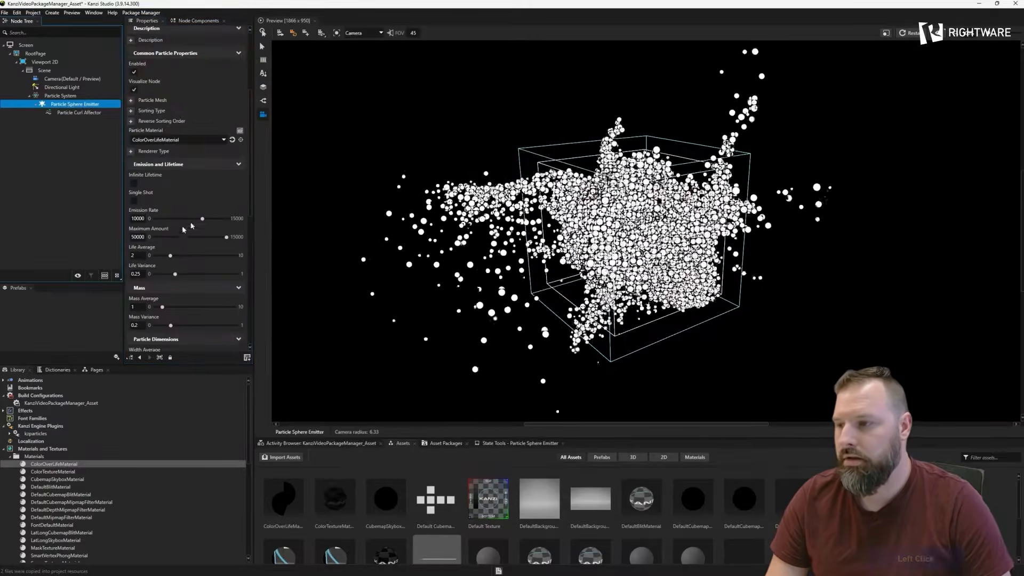
pyautogui.click(240, 140)
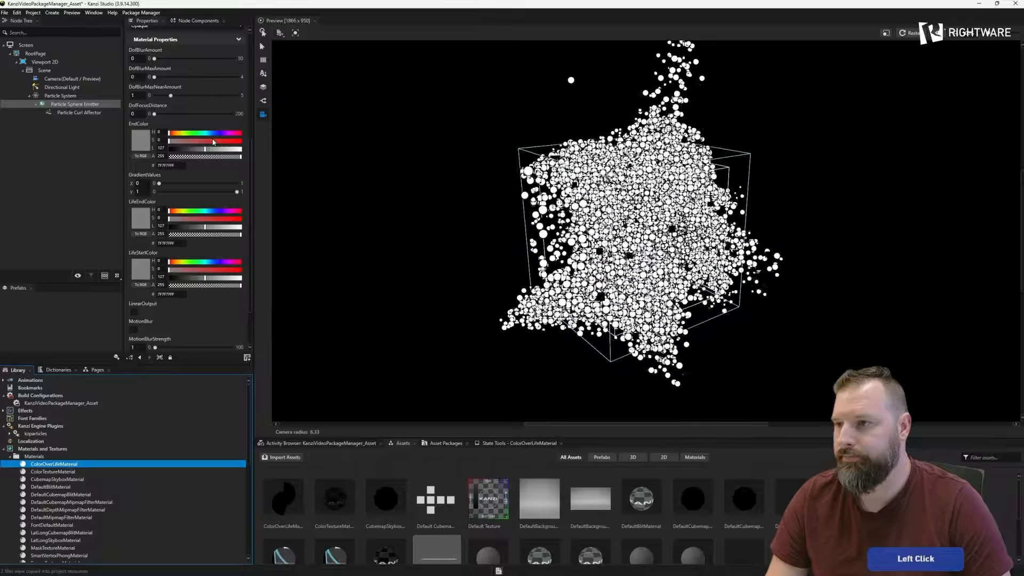
pyautogui.scroll(5, 213, 141)
pyautogui.write('1')
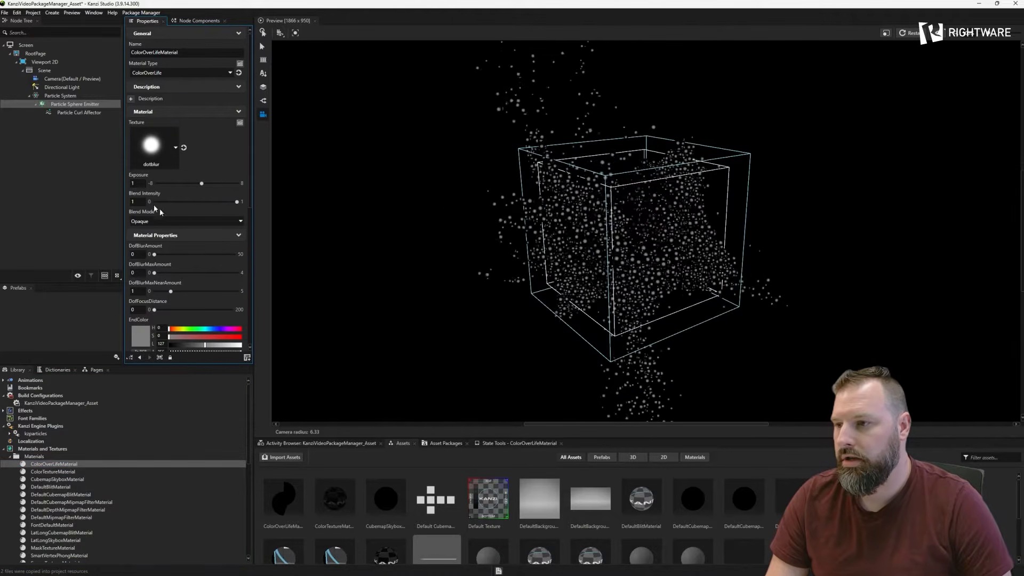
pyautogui.click(168, 222)
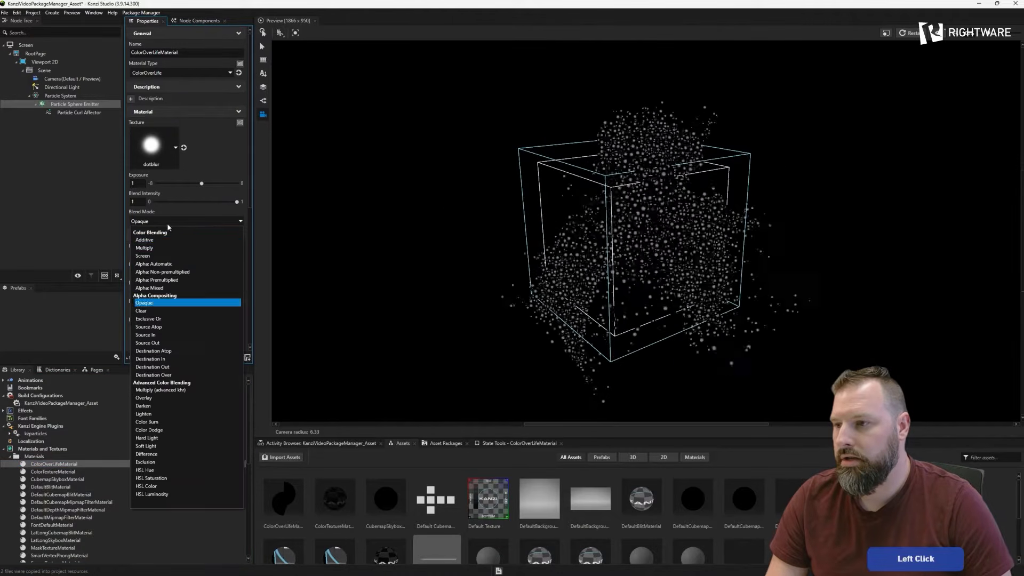
pyautogui.click(164, 282)
# - Set the material's EndColor to black, LifeEndColor to a pinkish red and LifeStartColor to yellow
pyautogui.moveTo(606, 259); pyautogui.dragTo(589, 253)
pyautogui.scroll(-5, 169, 271)
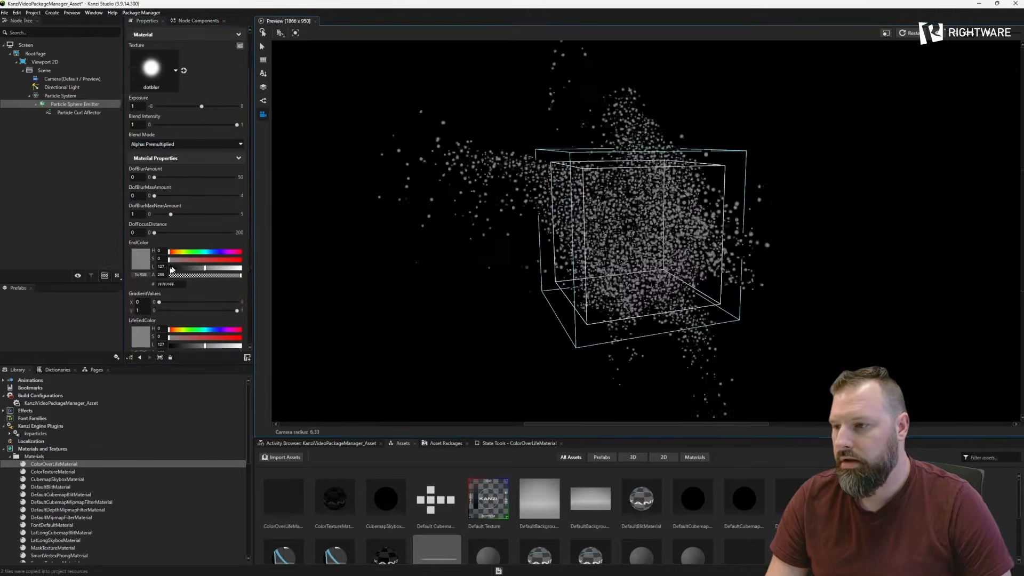
pyautogui.moveTo(177, 132); pyautogui.dragTo(166, 132)
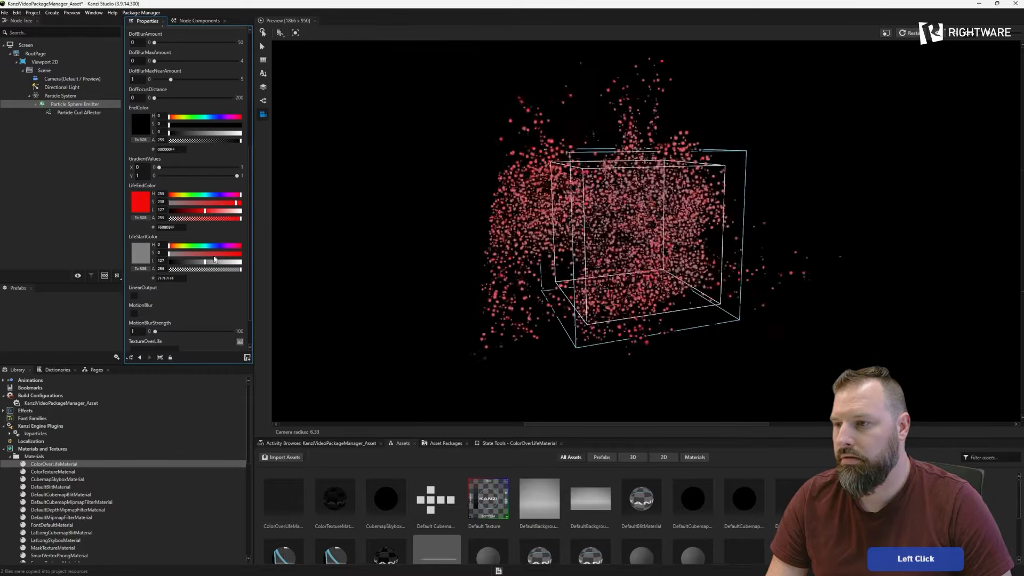
pyautogui.moveTo(181, 248); pyautogui.dragTo(204, 264)
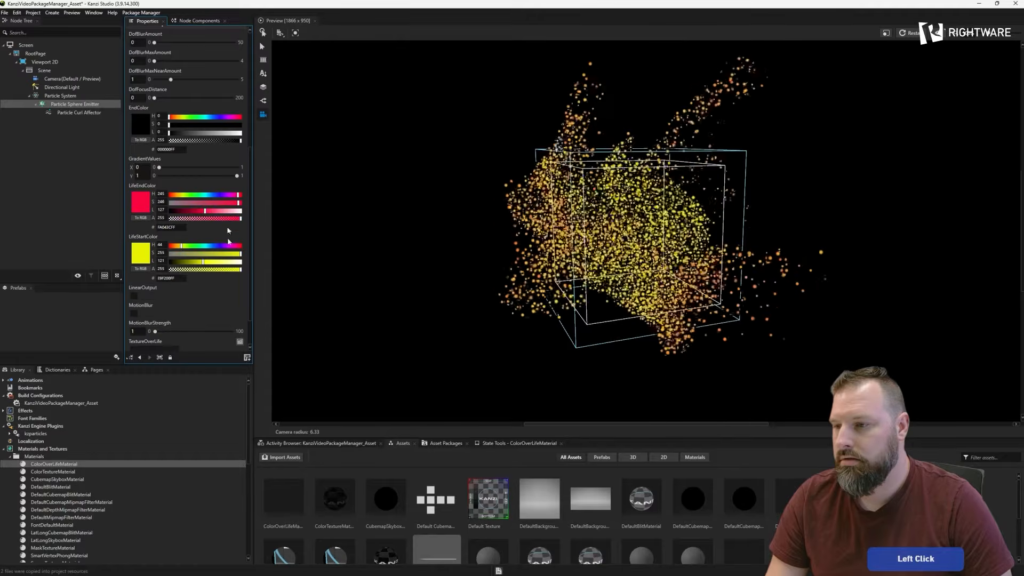
# - Adjust the exposure of ColorOverLifeMaterial to 0.75 while checking the particles in the preview
pyautogui.scroll(10, 181, 294)
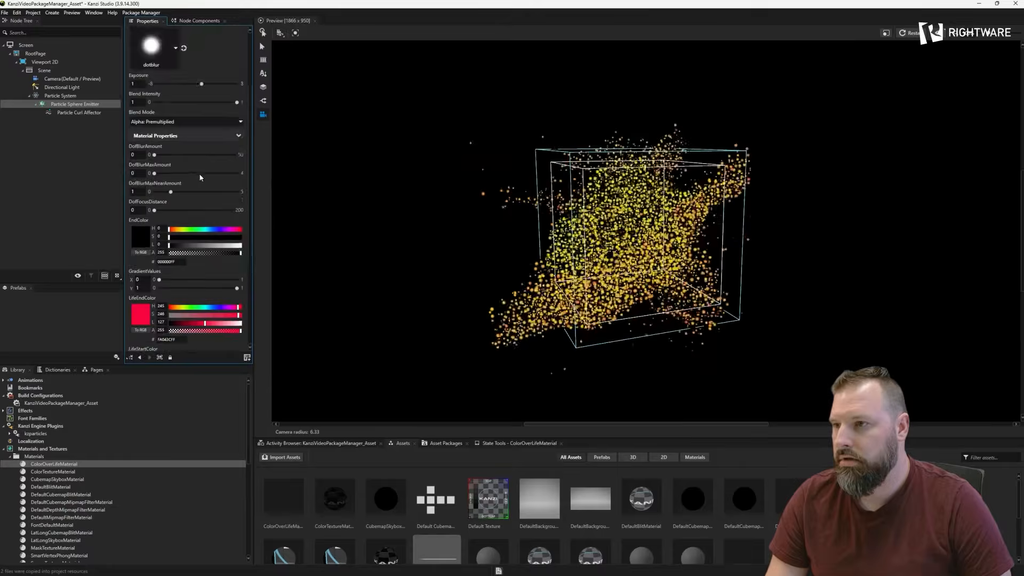
pyautogui.click(545, 240)
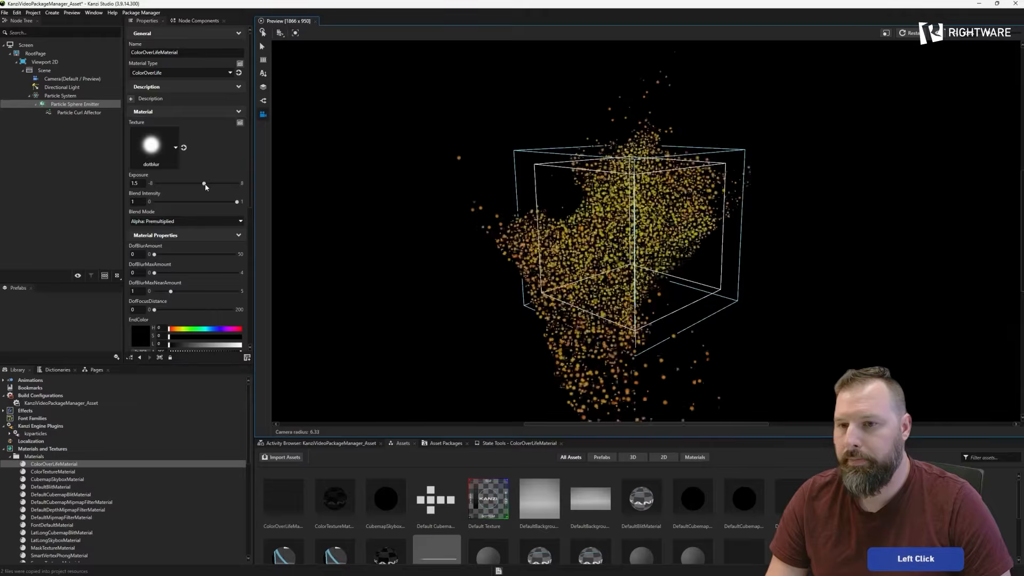
pyautogui.click(642, 217)
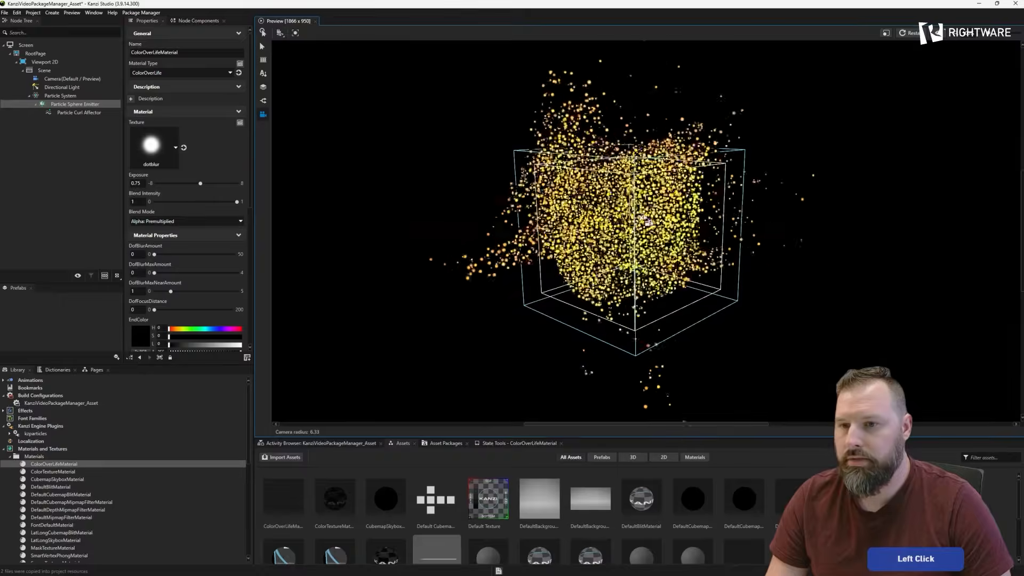
pyautogui.moveTo(611, 218)
pyautogui.mouseDown()
pyautogui.moveTo(625, 220)
pyautogui.moveTo(600, 233)
pyautogui.moveTo(591, 222)
pyautogui.mouseUp()
pyautogui.scroll(-4, 591, 223)
pyautogui.click(591, 223)
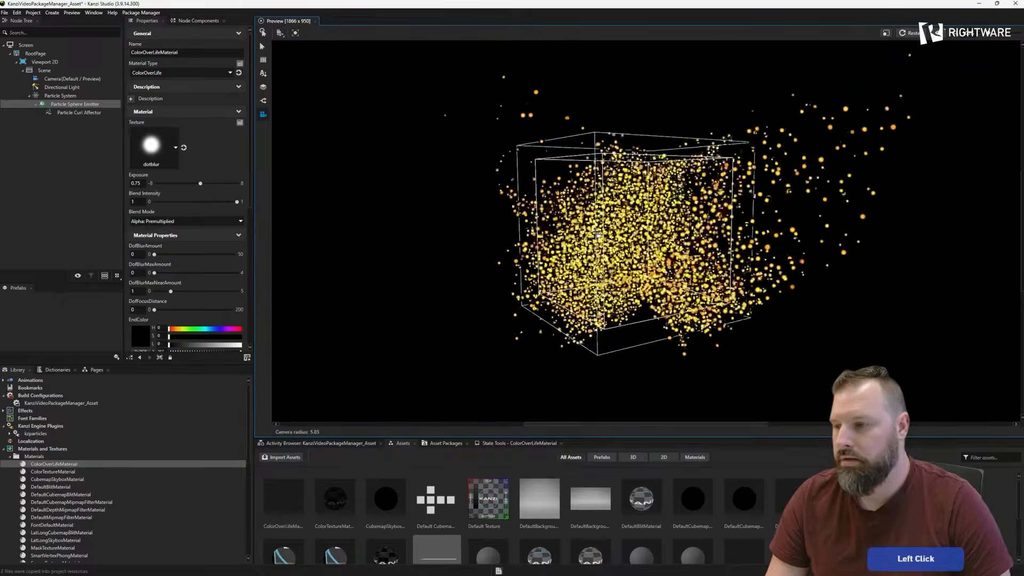
# - Create a Default Render Pass among the render pass prefabs and name it ParticlePass
pyautogui.click(11, 456)
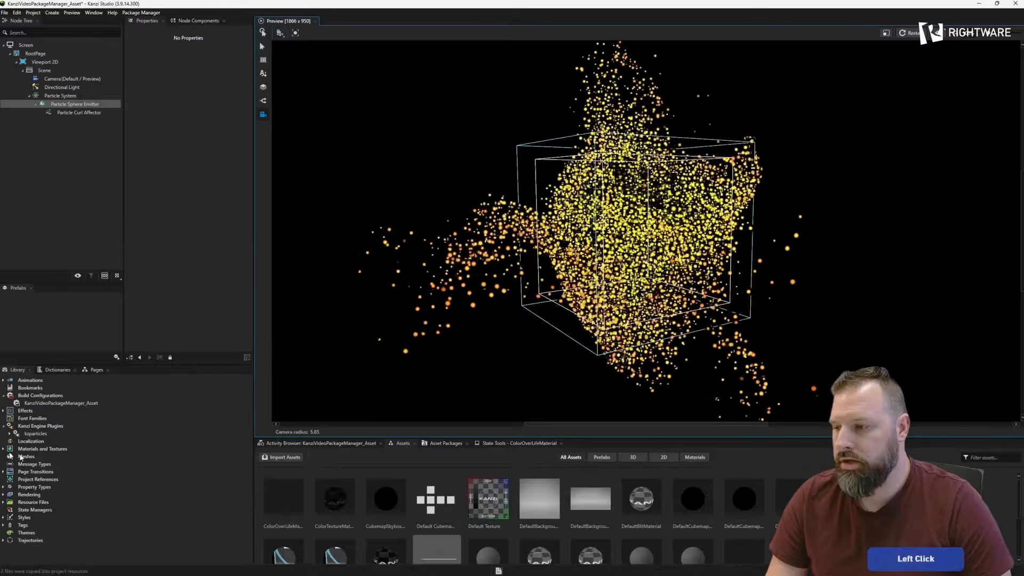
pyautogui.click(4, 496)
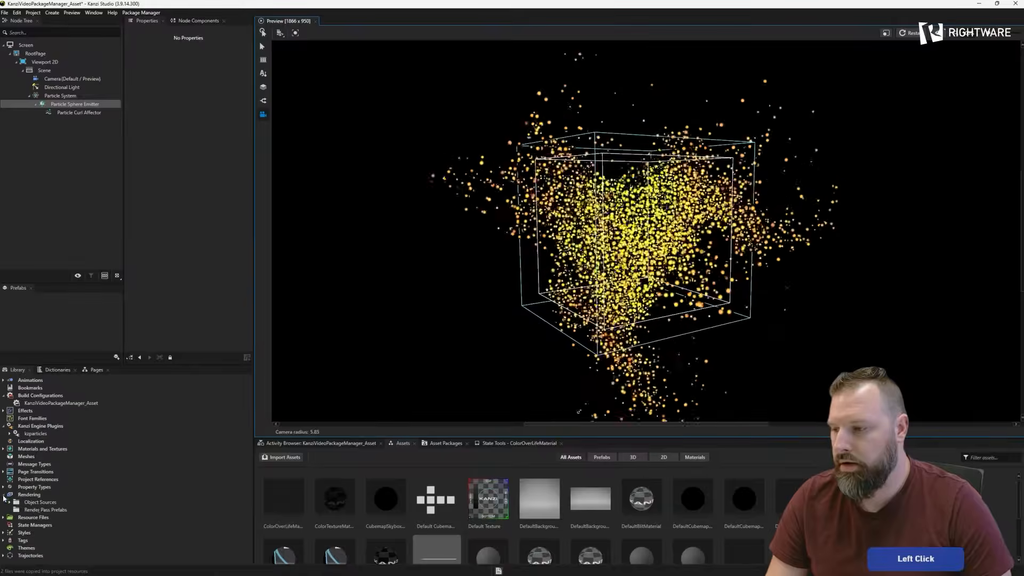
pyautogui.rightClick(40, 511)
pyautogui.moveTo(63, 519)
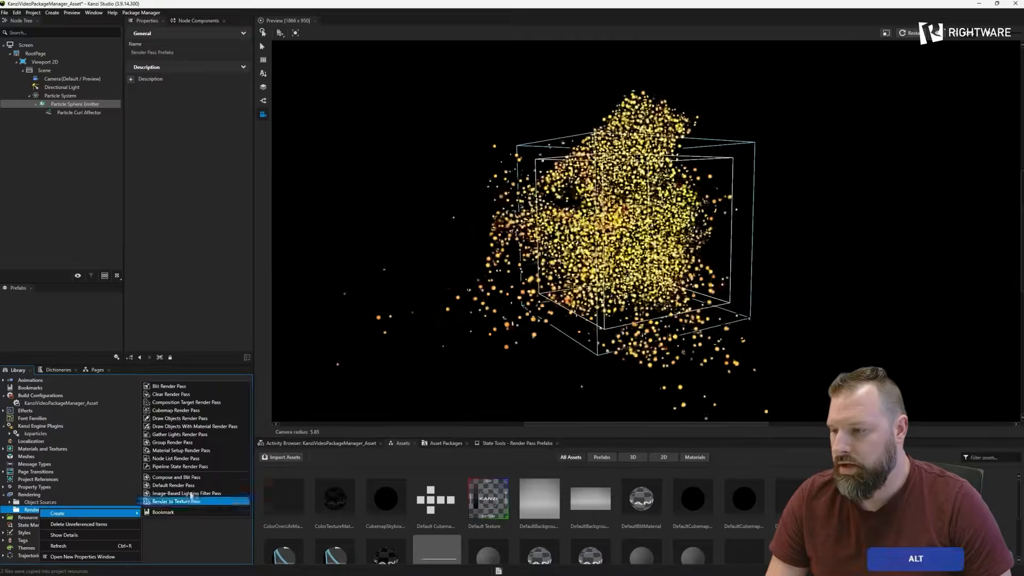
pyautogui.press('Return')
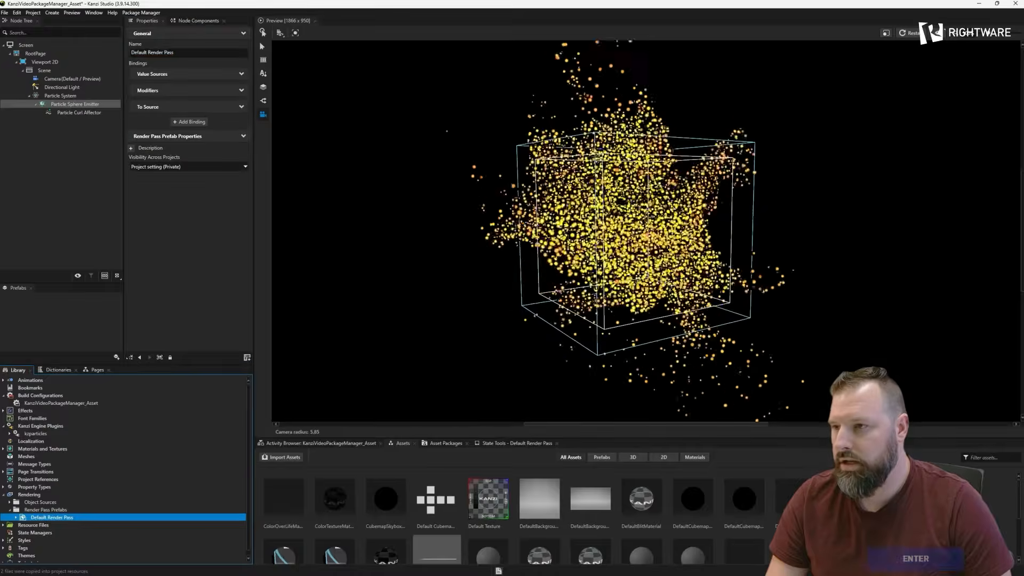
pyautogui.click(187, 53)
pyautogui.write('ParticlePass')
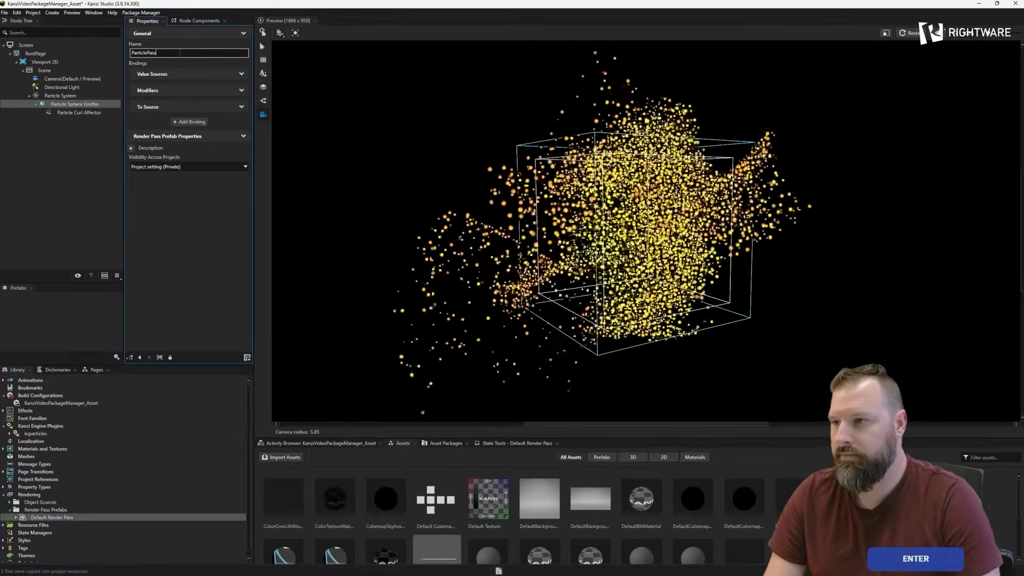
# - Add a Pipeline State Render Pass inside ParticlePass and nest the Gather Lights Render Pass under it
pyautogui.click(19, 518)
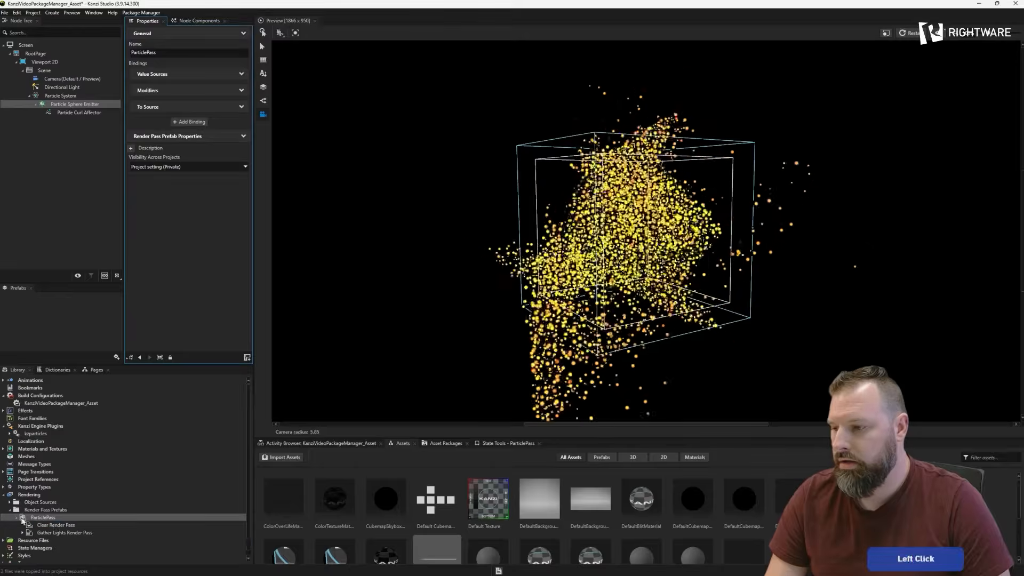
pyautogui.press('alt')
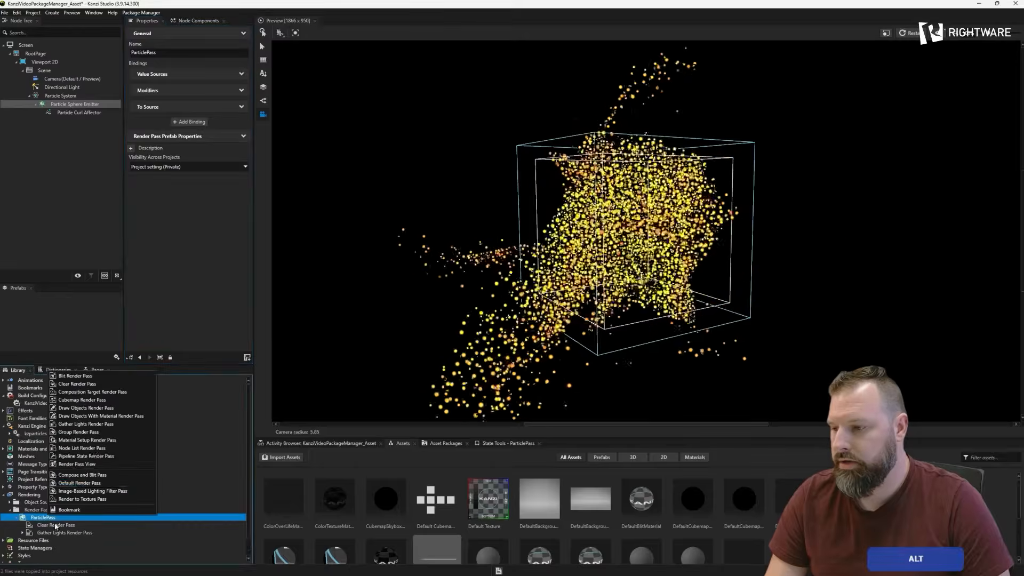
pyautogui.click(74, 456)
pyautogui.press('Return')
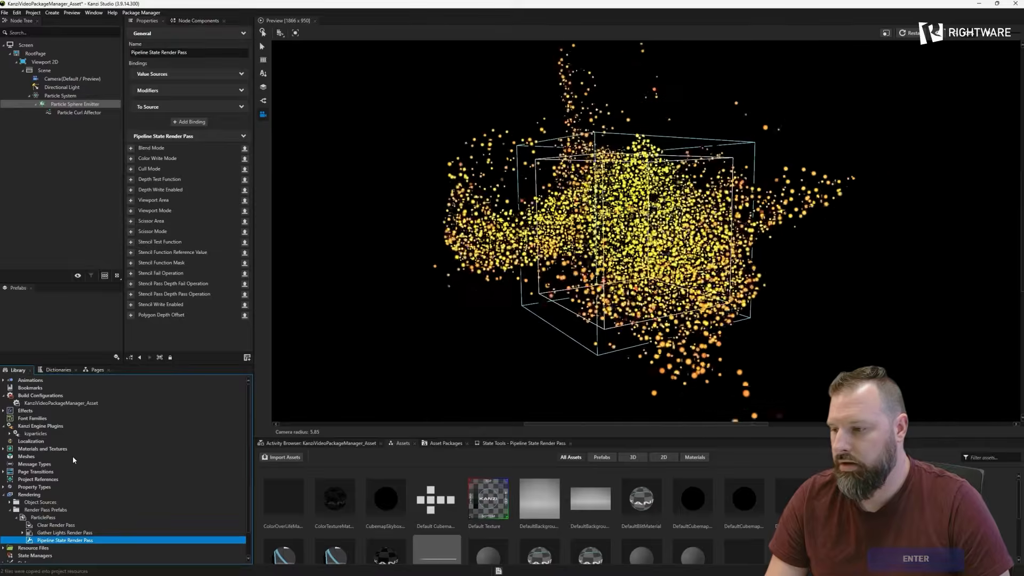
pyautogui.click(53, 533)
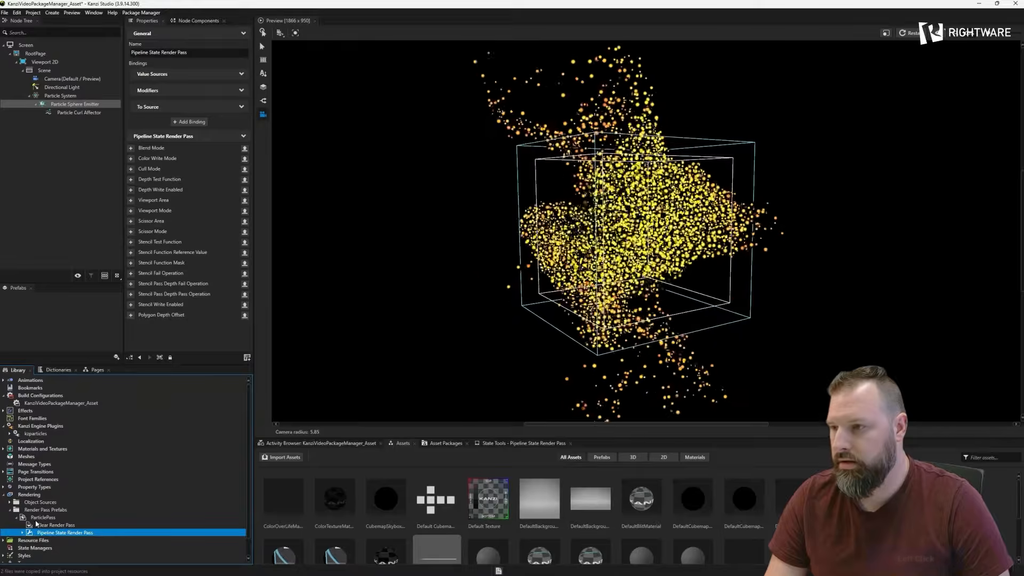
# - Add the Depth Test Function property to the Pipeline State Render Pass and set it to Always
pyautogui.click(45, 61)
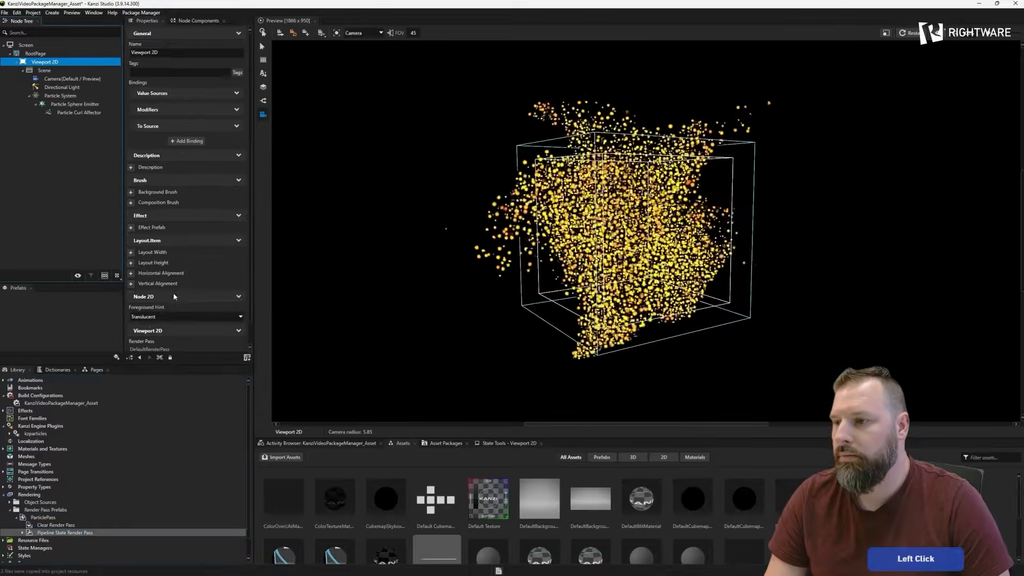
pyautogui.scroll(-1, 174, 298)
pyautogui.click(52, 533)
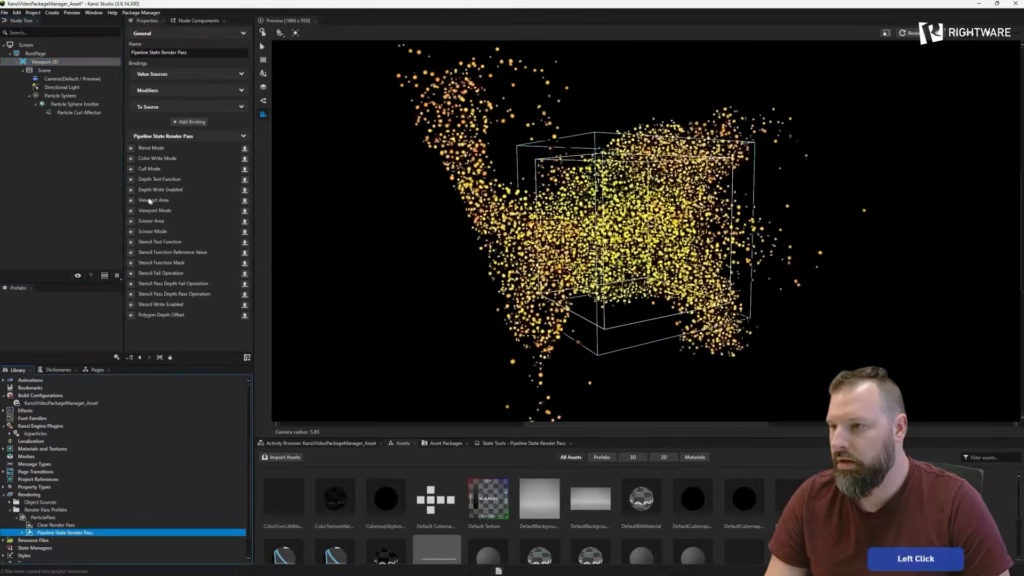
pyautogui.click(130, 179)
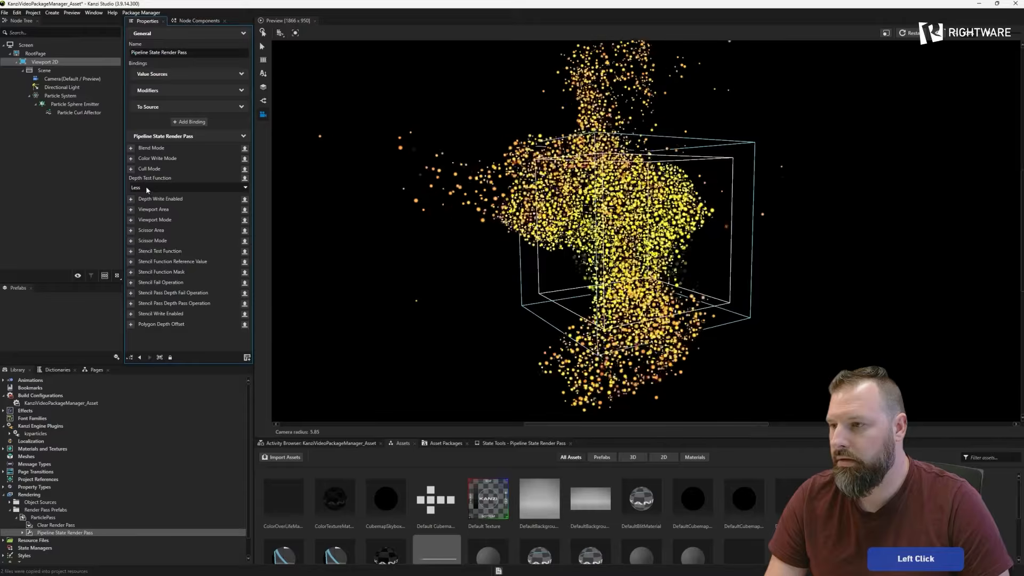
pyautogui.click(145, 186)
pyautogui.click(148, 200)
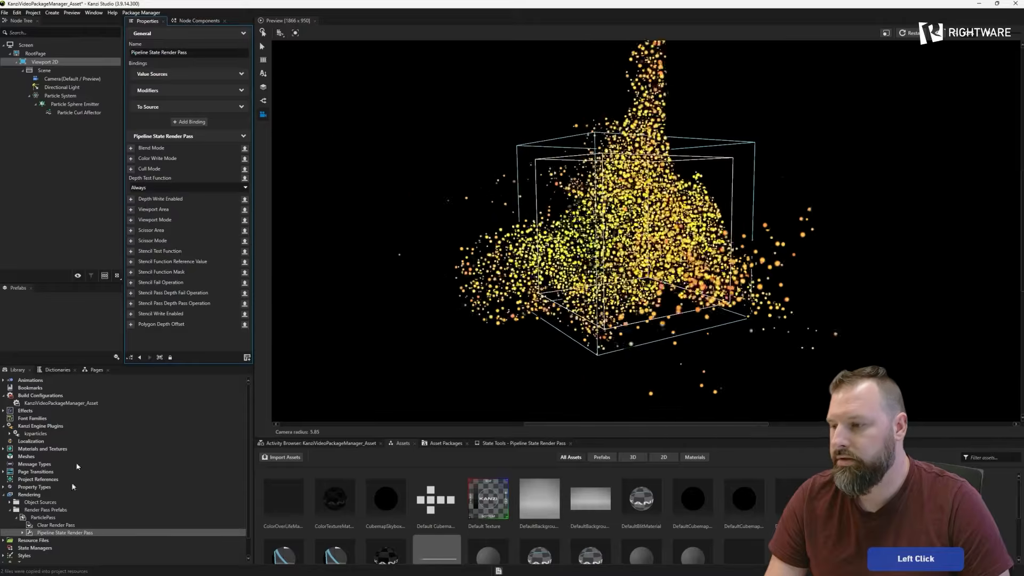
# - Assign ParticlePass as the render pass prefab of Viewport 2D and check the particles in the preview
pyautogui.click(43, 62)
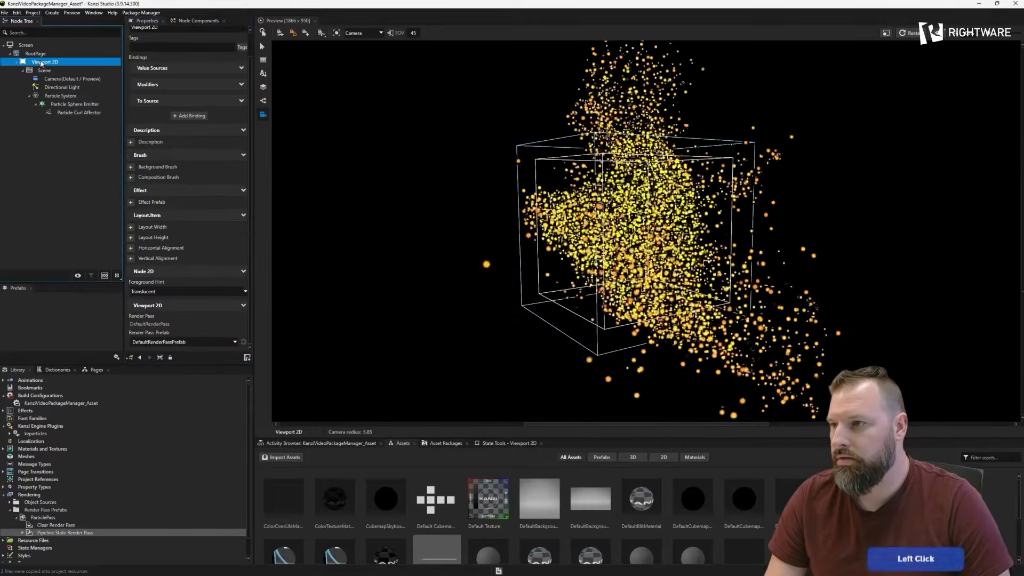
pyautogui.click(179, 346)
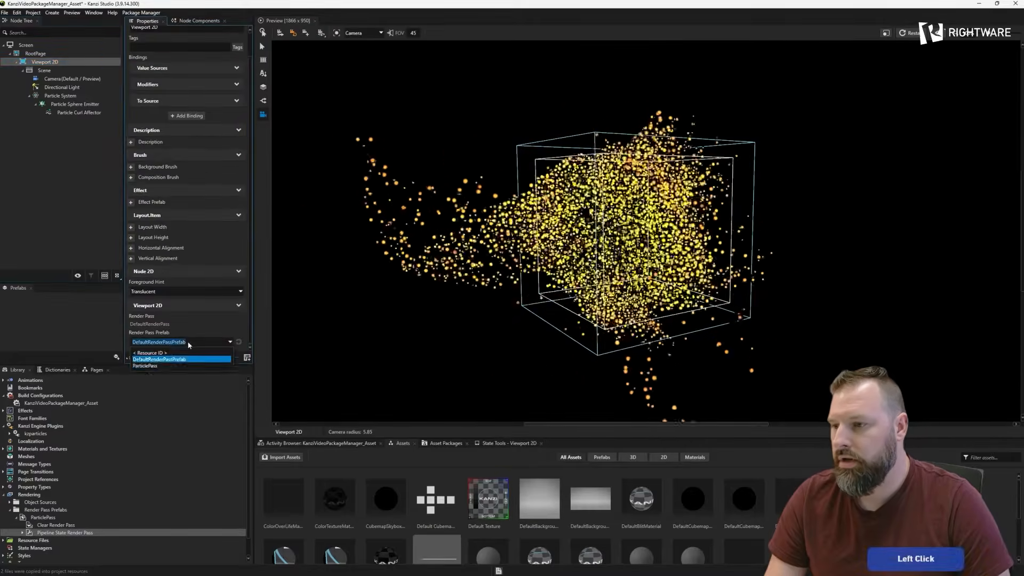
pyautogui.click(152, 363)
pyautogui.moveTo(587, 261); pyautogui.dragTo(418, 251)
pyautogui.moveTo(524, 247); pyautogui.dragTo(416, 254)
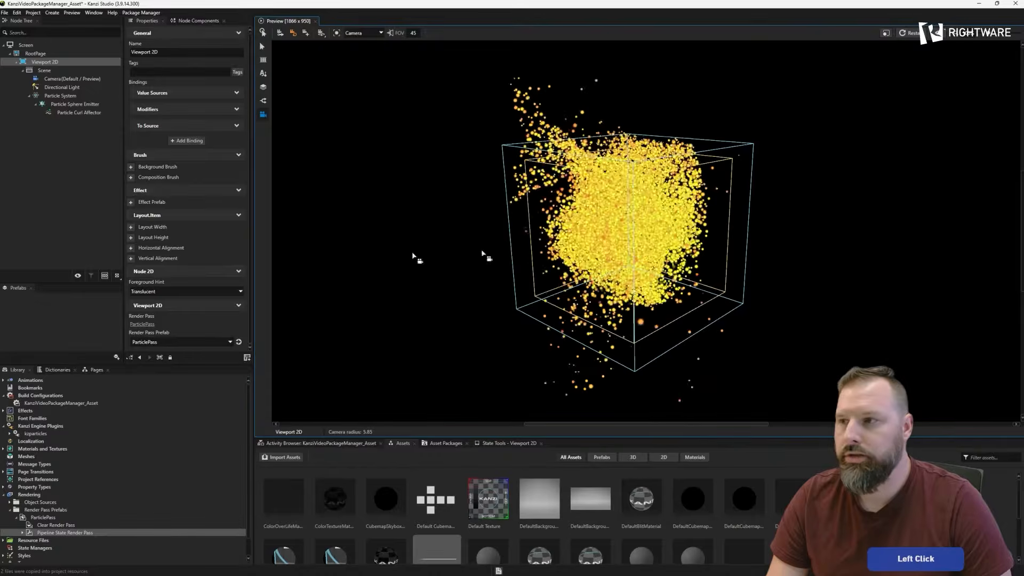
# - Rename the Particle System node as ParticleSystemMorph_1
pyautogui.click(38, 97)
pyautogui.click(178, 55)
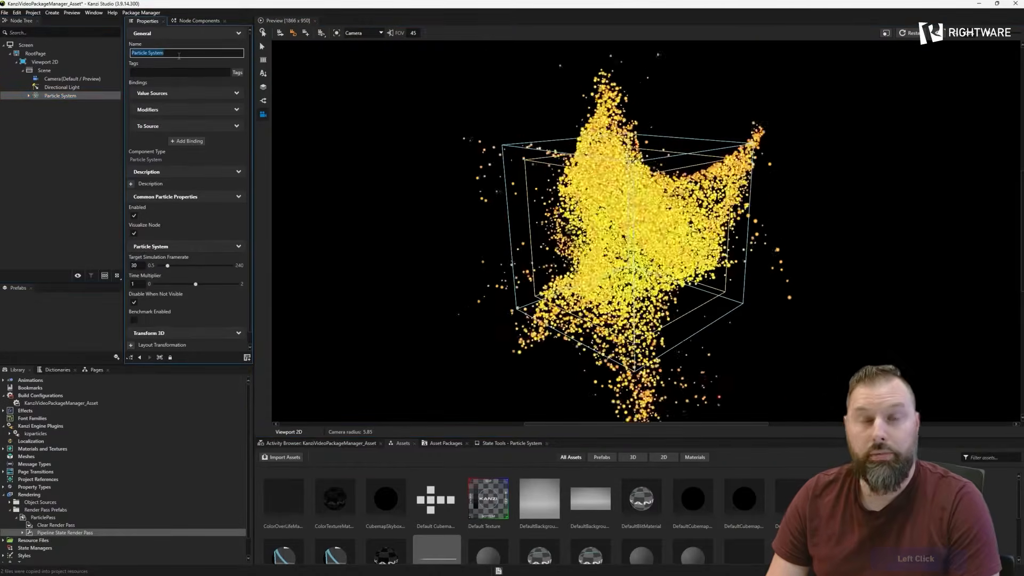
pyautogui.write('Particles')
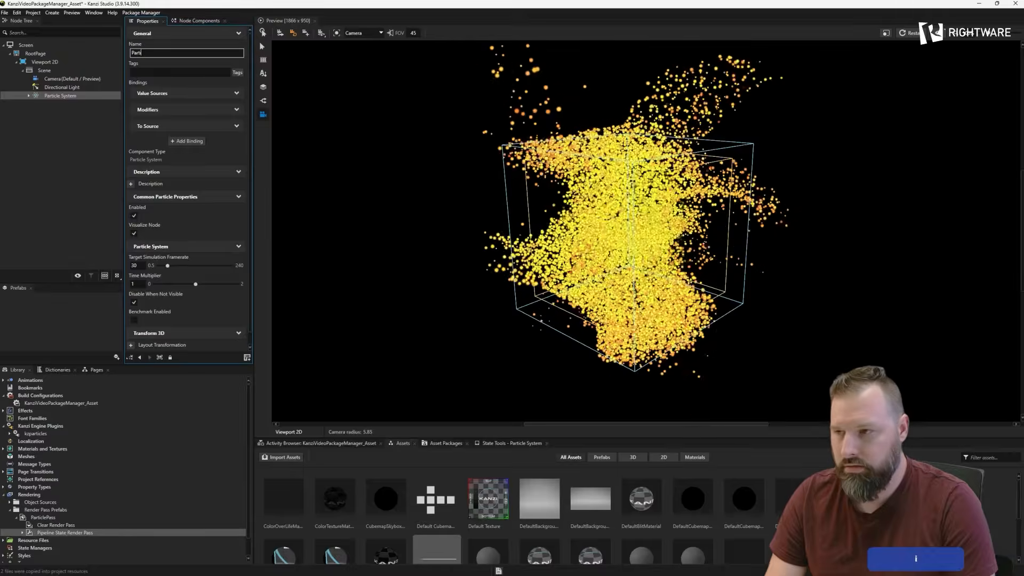
pyautogui.press('BackSpace')
pyautogui.write('Sy')
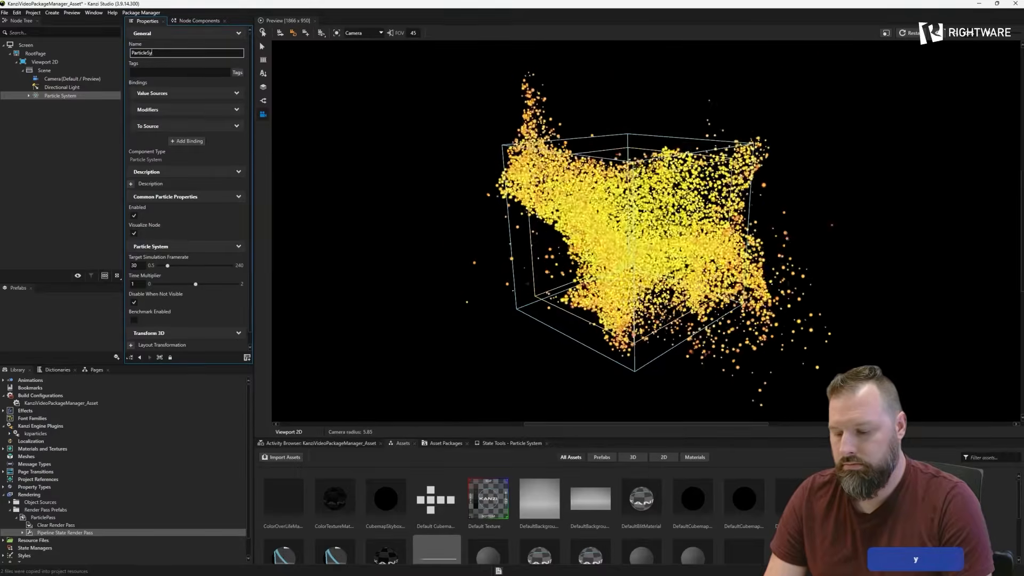
pyautogui.write('stemMorph')
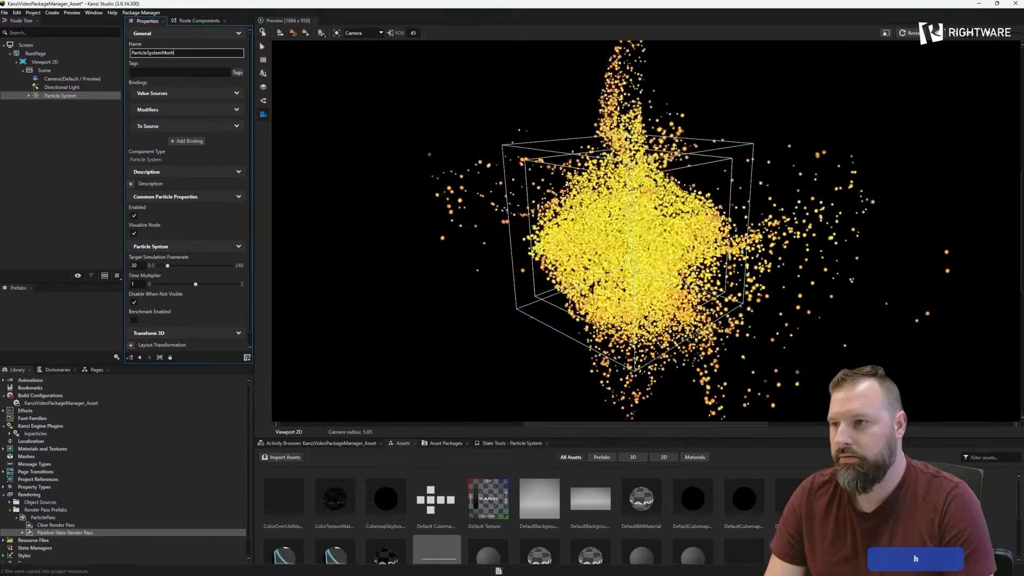
pyautogui.write('_1')
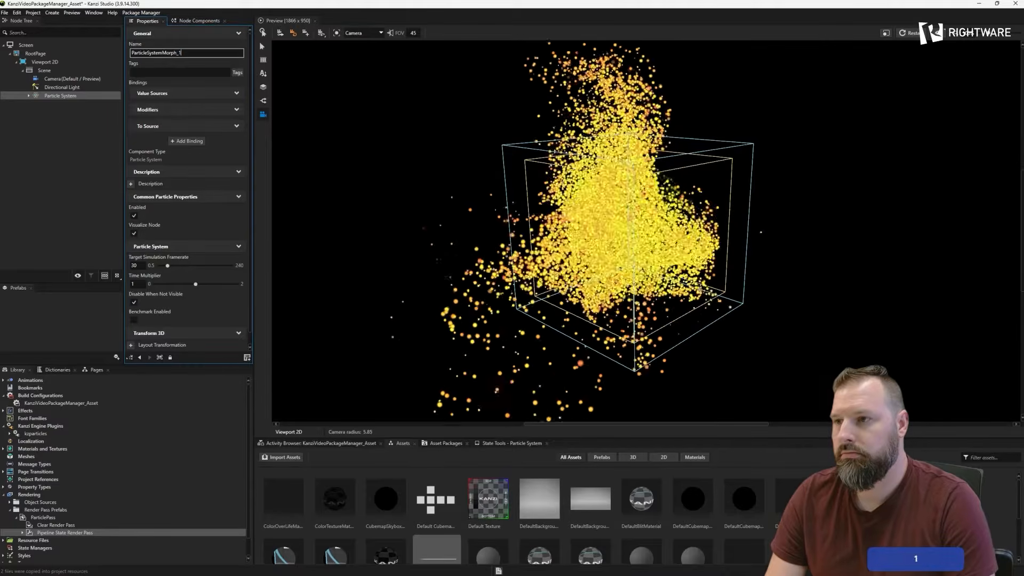
pyautogui.press('Return')
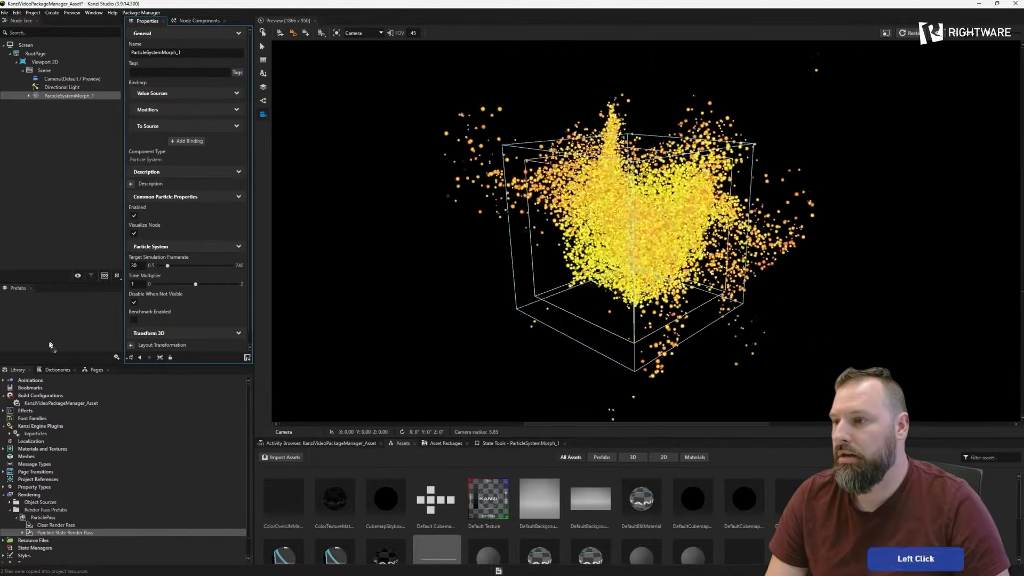
# - Turn ParticleSystemMorph_1 into a prefab and add the Export in Asset Package property to that prefab
pyautogui.moveTo(43, 319); pyautogui.dragTo(45, 318)
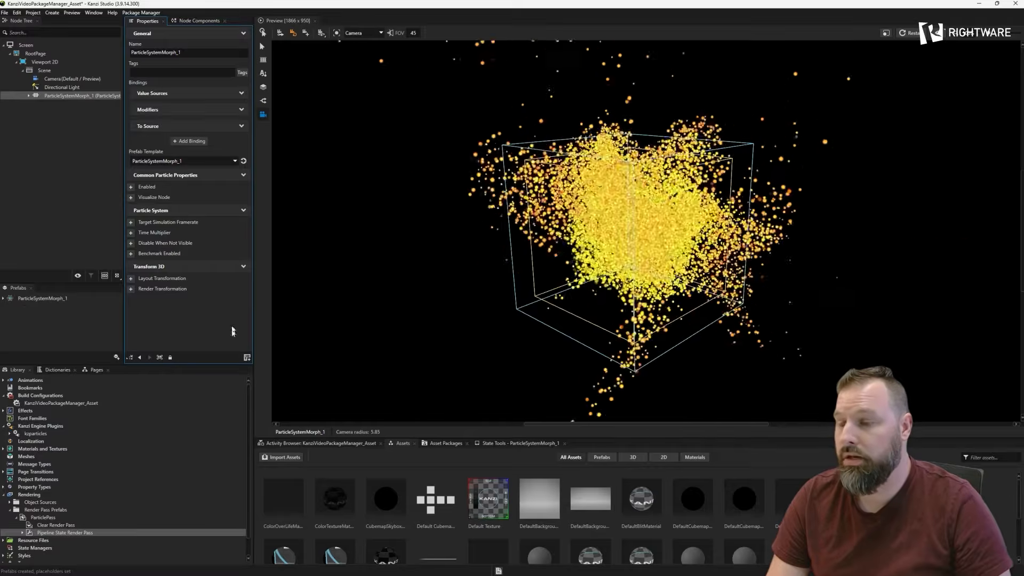
pyautogui.click(39, 299)
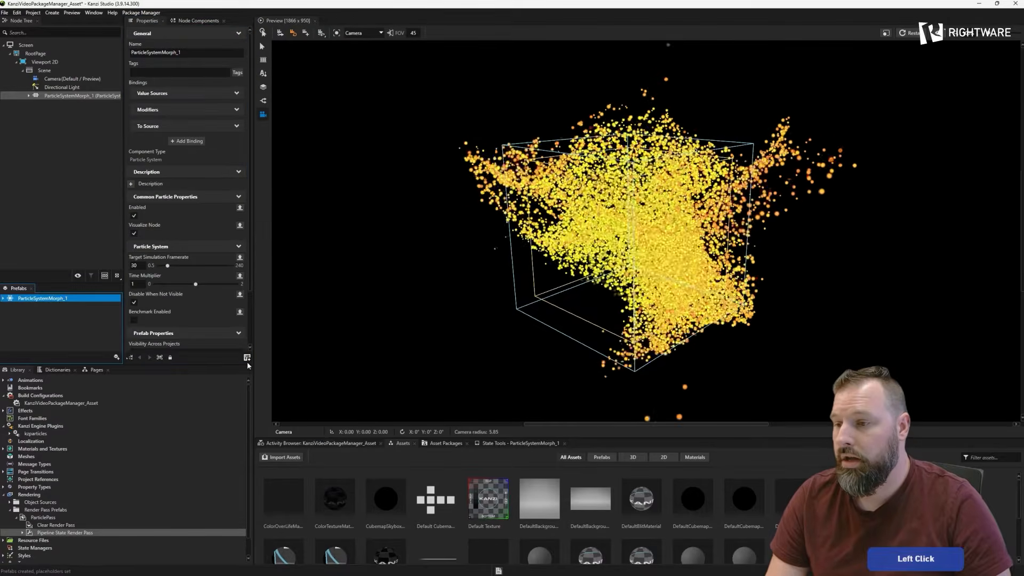
pyautogui.click(247, 358)
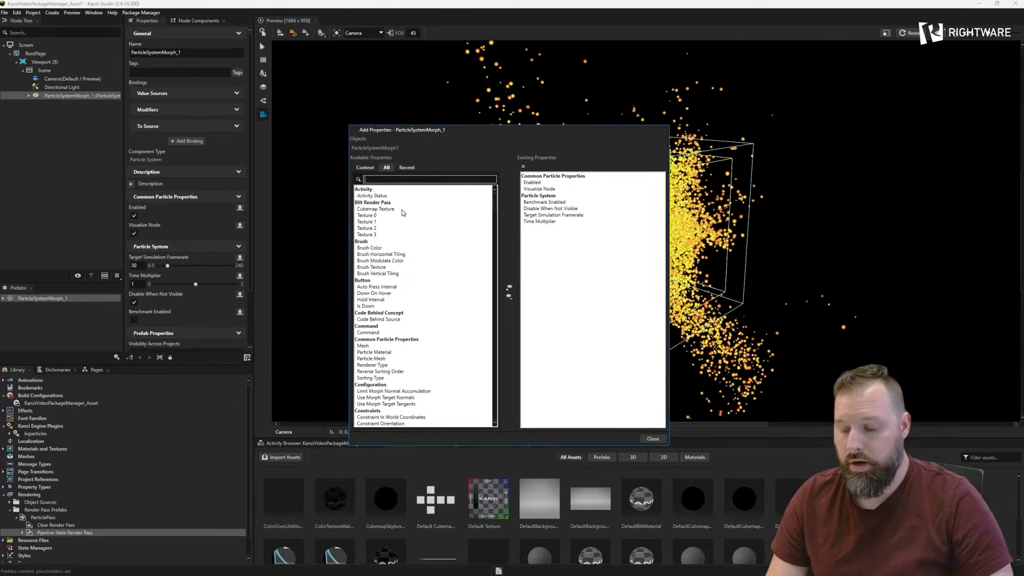
pyautogui.write('export')
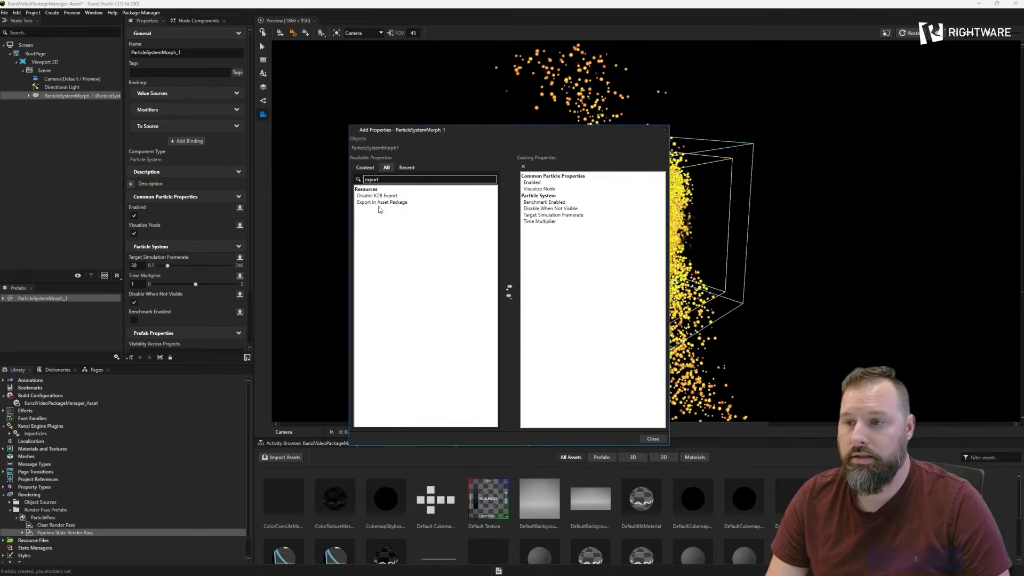
pyautogui.click(381, 202)
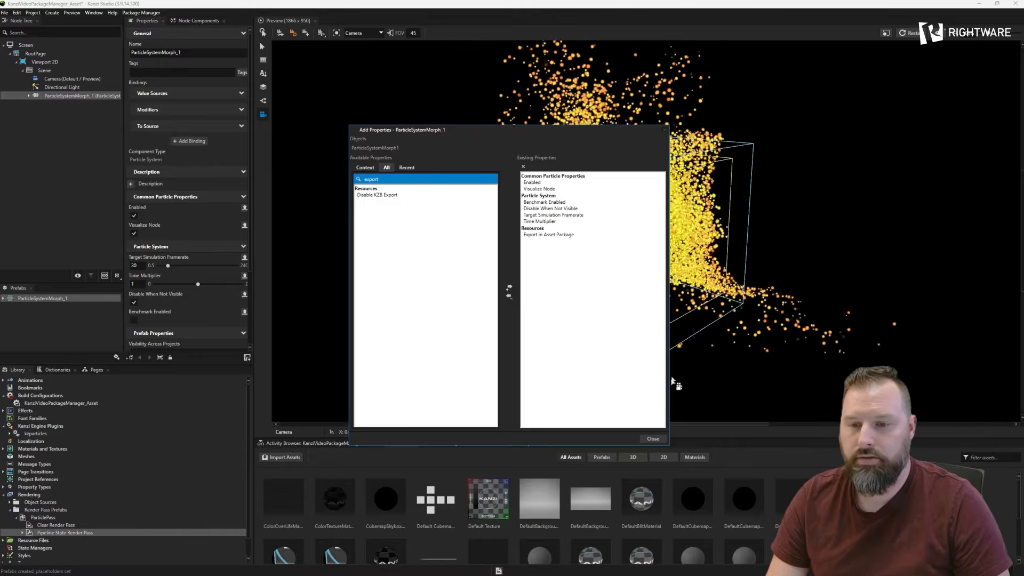
pyautogui.click(653, 438)
pyautogui.click(67, 299)
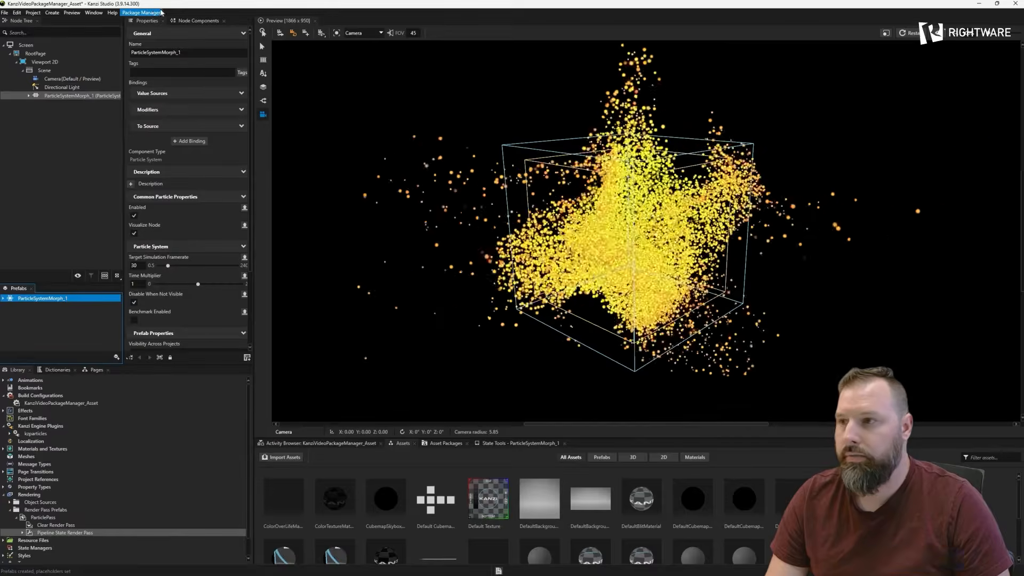
# - Review the remote asset packages and engine plugins in the package browser, close it and save the project
pyautogui.click(141, 12)
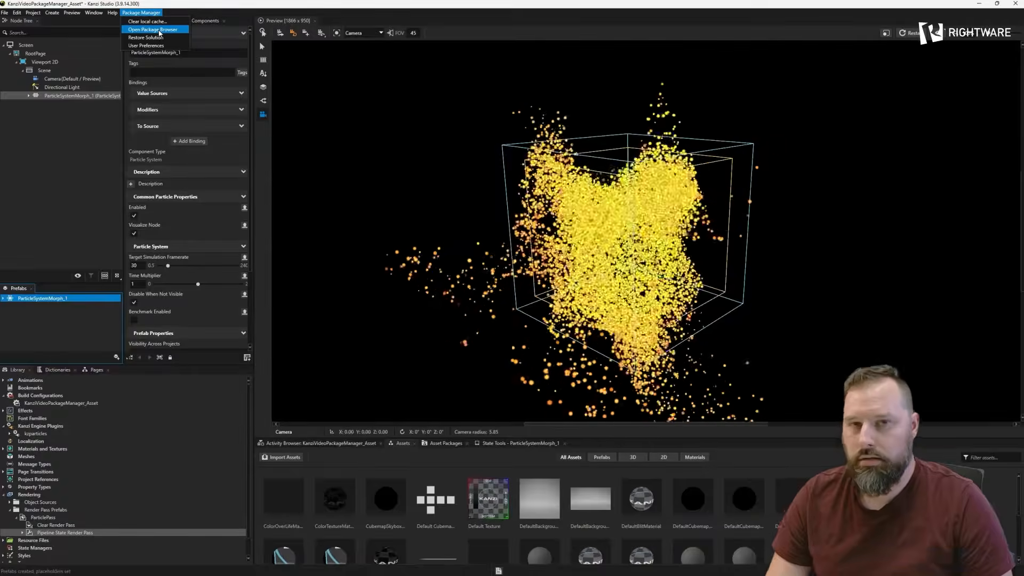
pyautogui.click(159, 30)
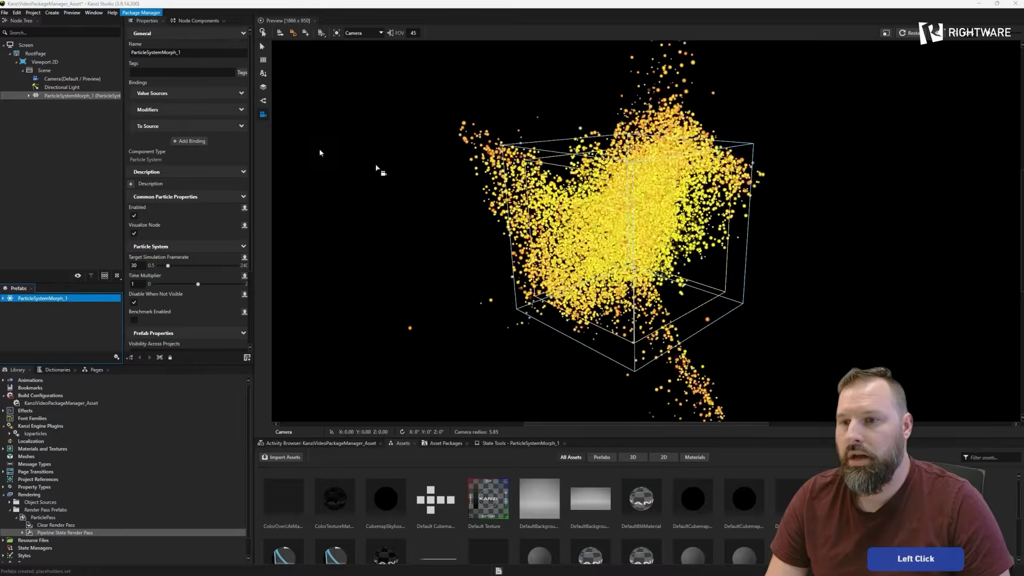
pyautogui.moveTo(572, 146); pyautogui.dragTo(822, 162)
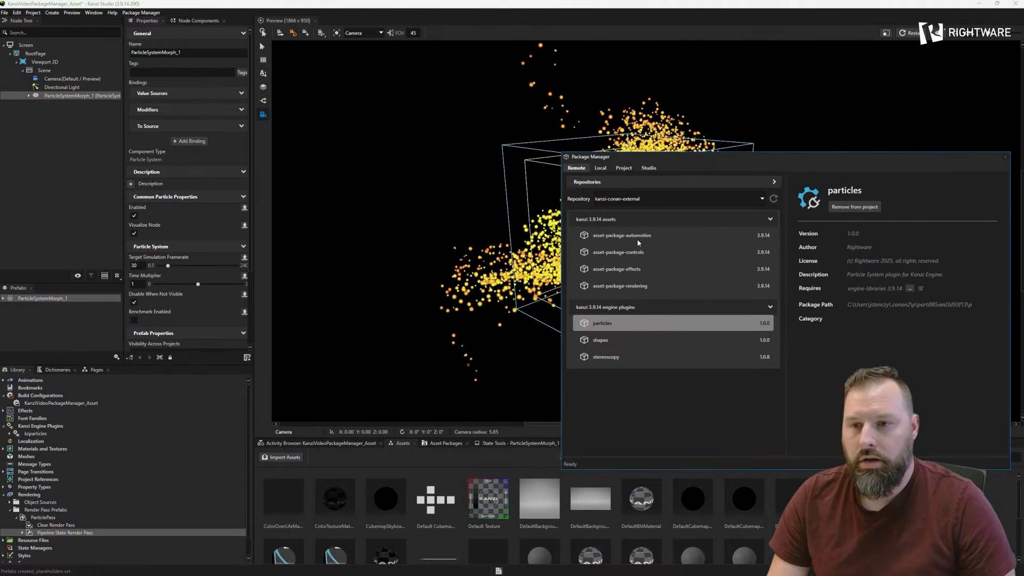
pyautogui.moveTo(562, 192); pyautogui.dragTo(658, 192)
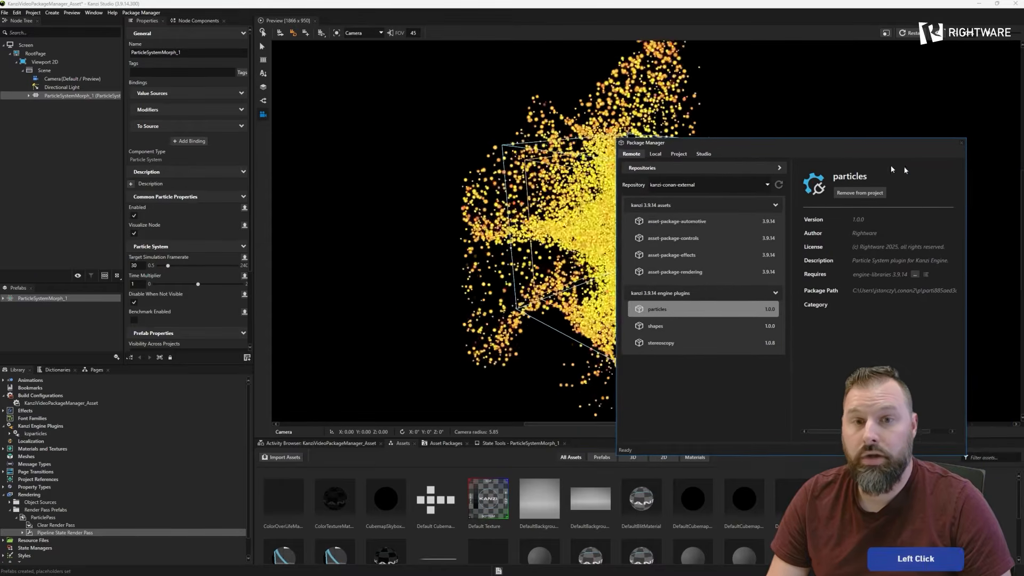
pyautogui.click(1003, 153)
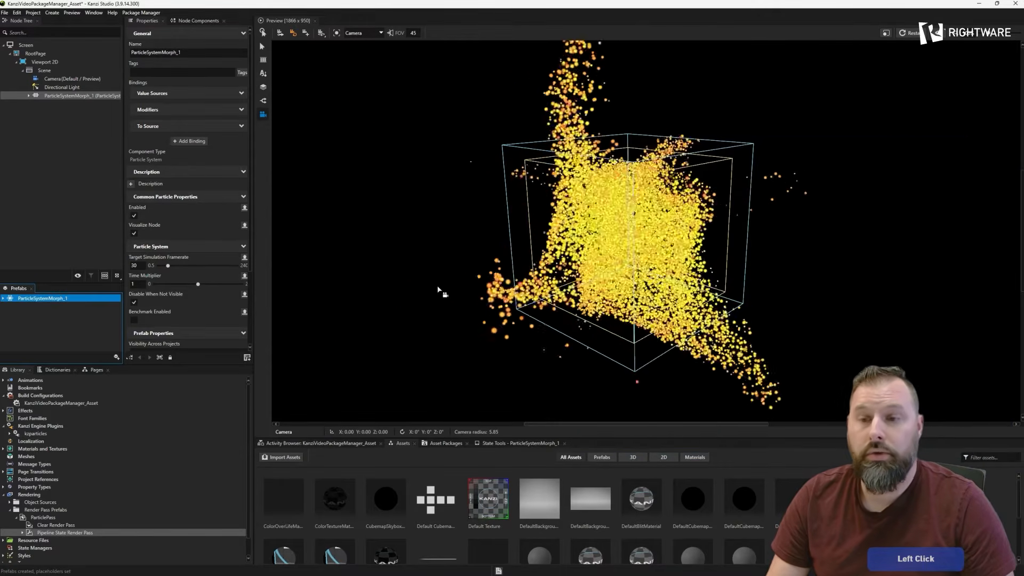
pyautogui.hotkey('ctrl', 's')
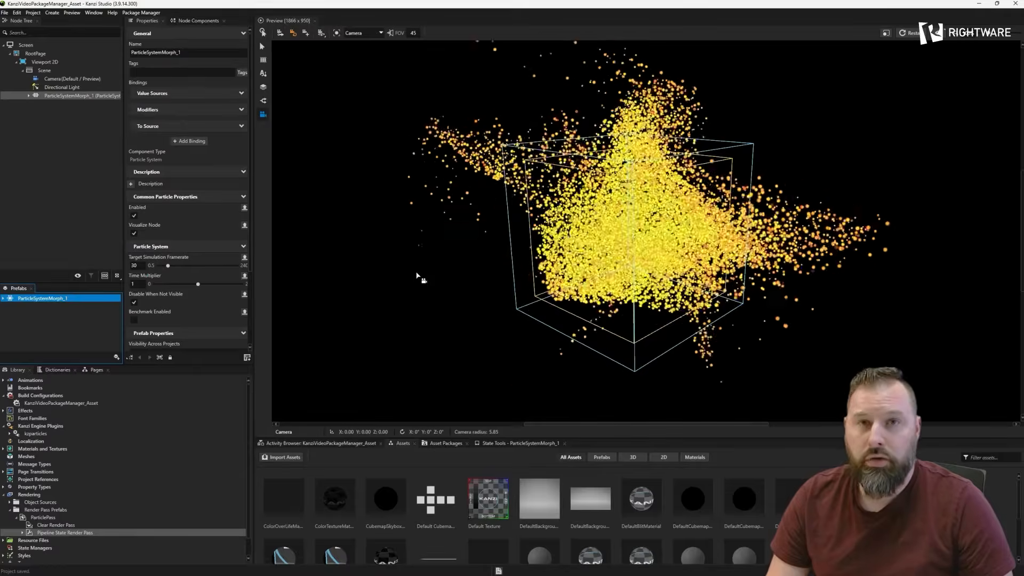
# - Open the project's location in File Explorer, enlarge the window and go up to the KanziVideoPackageManager_Asset folder
pyautogui.hotkey('alt', 'o')
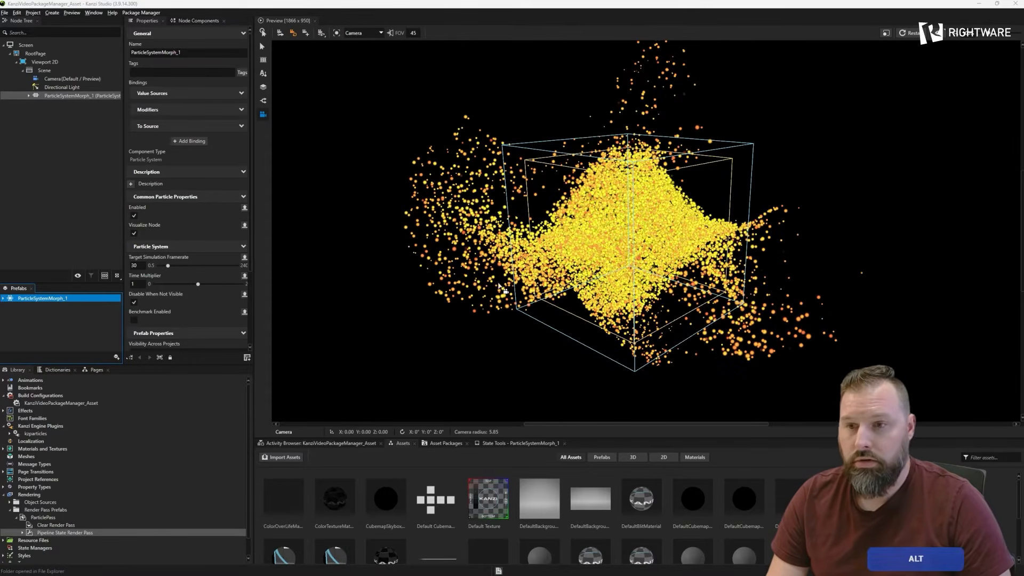
pyautogui.moveTo(667, 575); pyautogui.dragTo(513, 200)
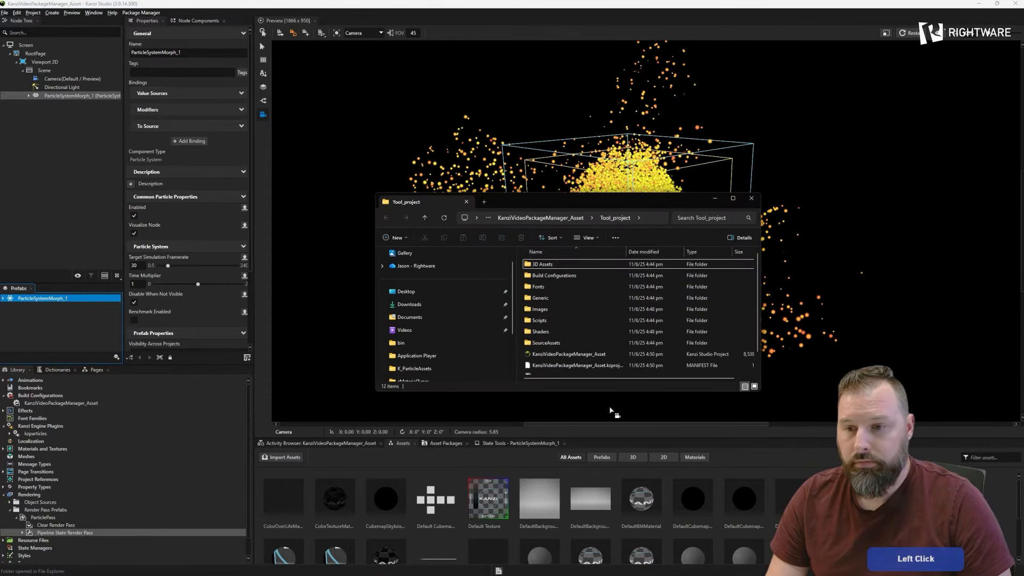
pyautogui.moveTo(575, 391); pyautogui.dragTo(578, 494)
pyautogui.moveTo(573, 173); pyautogui.dragTo(525, 179)
pyautogui.hotkey('alt', 'Tab')
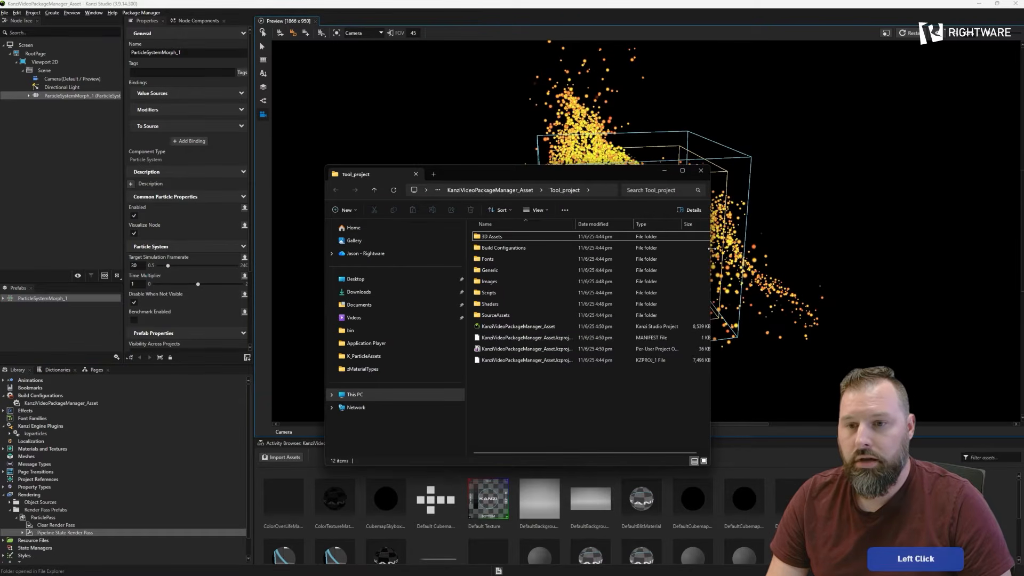
pyautogui.moveTo(712, 249); pyautogui.dragTo(765, 248)
pyautogui.click(547, 190)
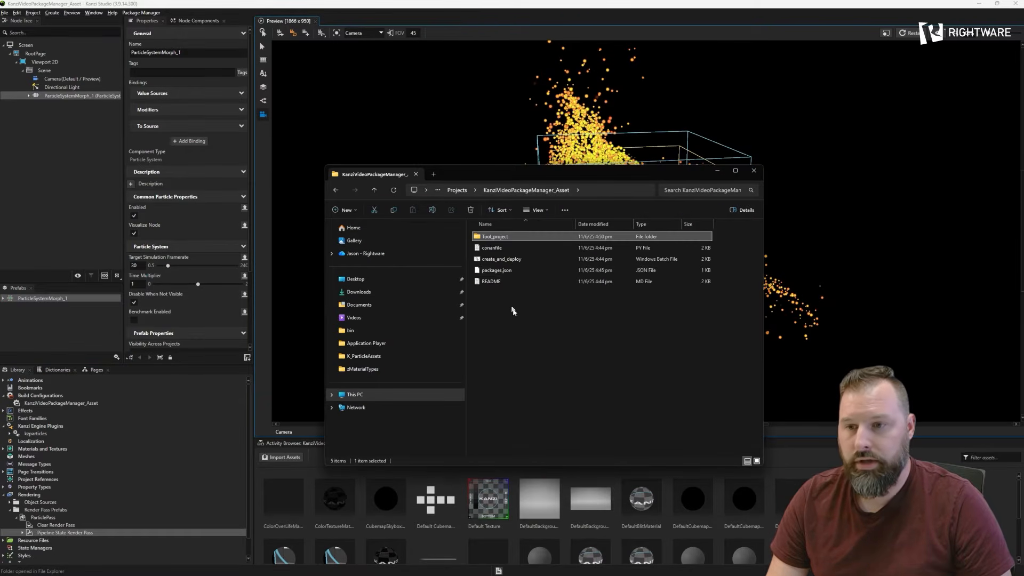
pyautogui.moveTo(500, 297); pyautogui.dragTo(495, 250)
pyautogui.click(497, 321)
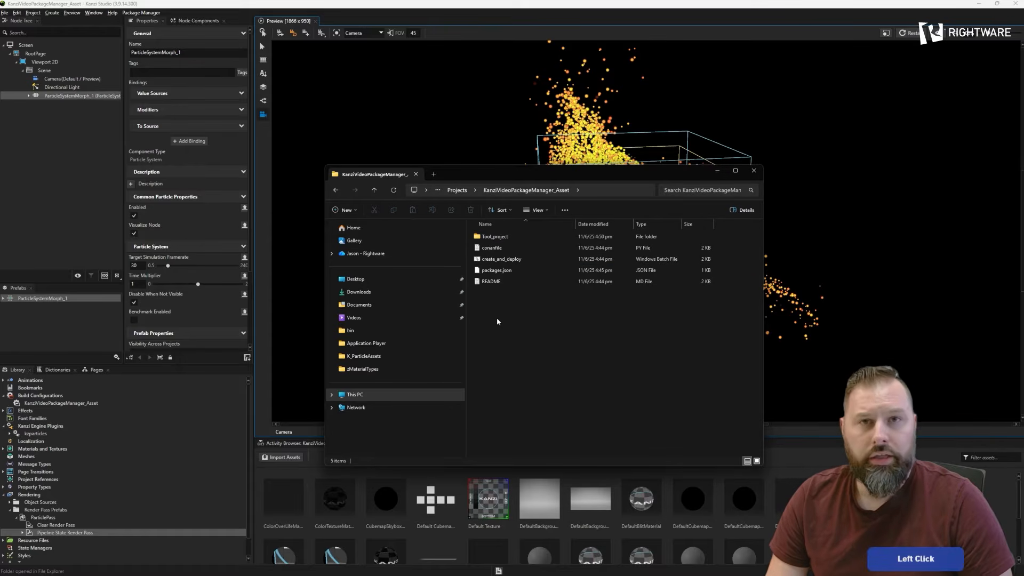
# - Open the README file and read how create_and_deploy.bat works with and without a remote name, then close it
pyautogui.click(491, 281)
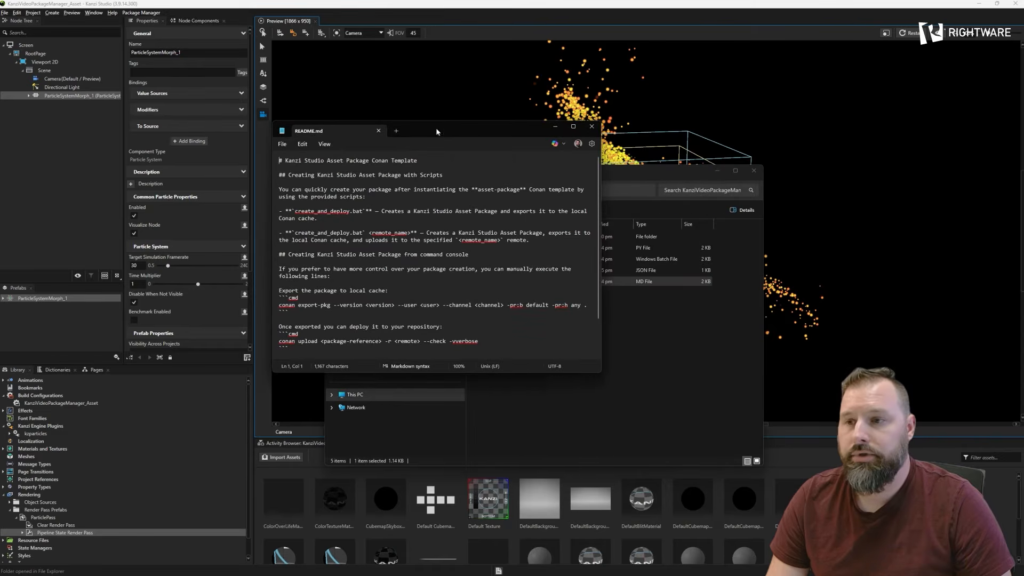
pyautogui.moveTo(436, 132); pyautogui.dragTo(335, 136)
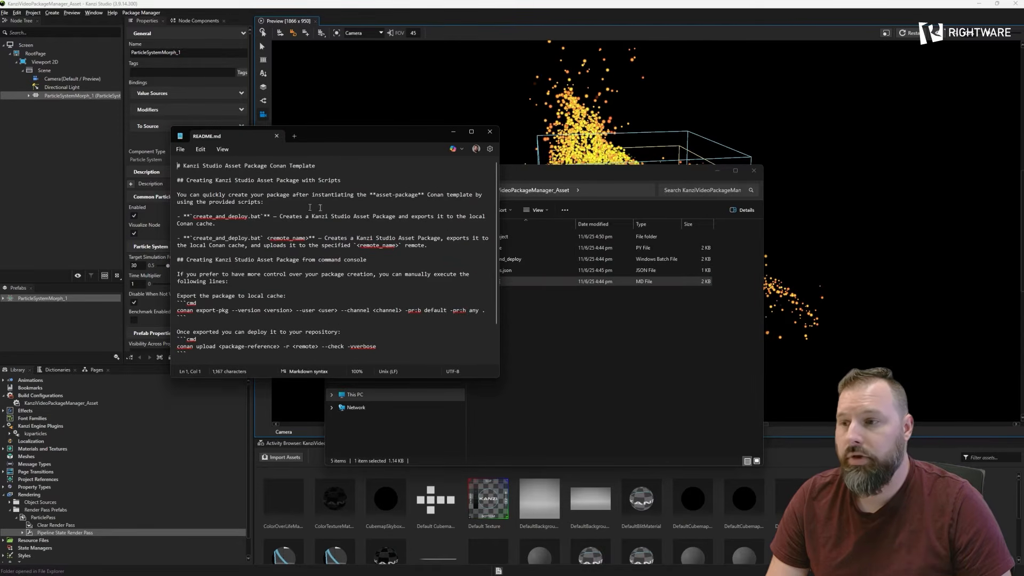
pyautogui.scroll(-2, 243, 272)
pyautogui.scroll(2, 250, 269)
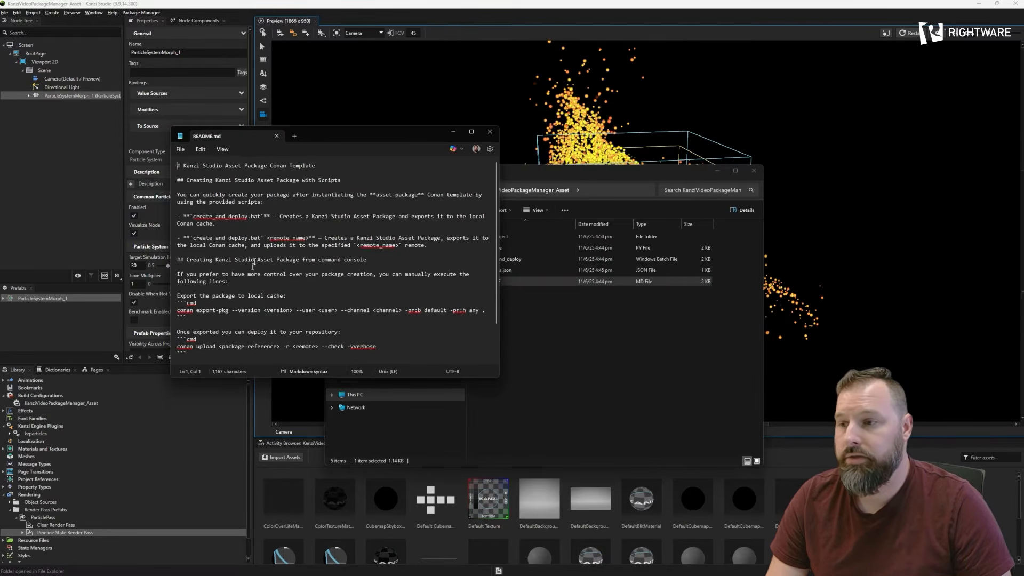
pyautogui.moveTo(194, 216); pyautogui.dragTo(264, 216)
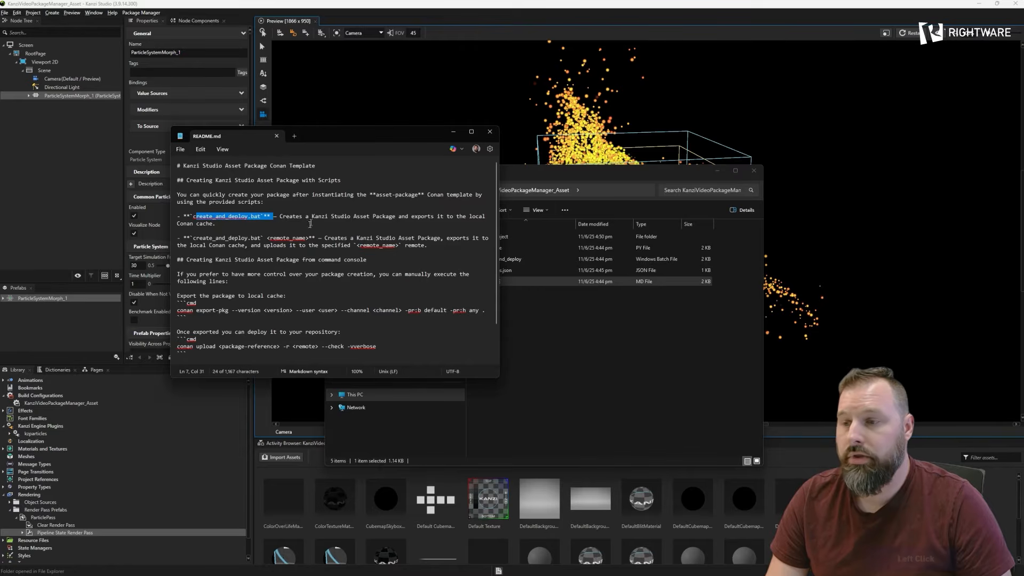
pyautogui.click(308, 217)
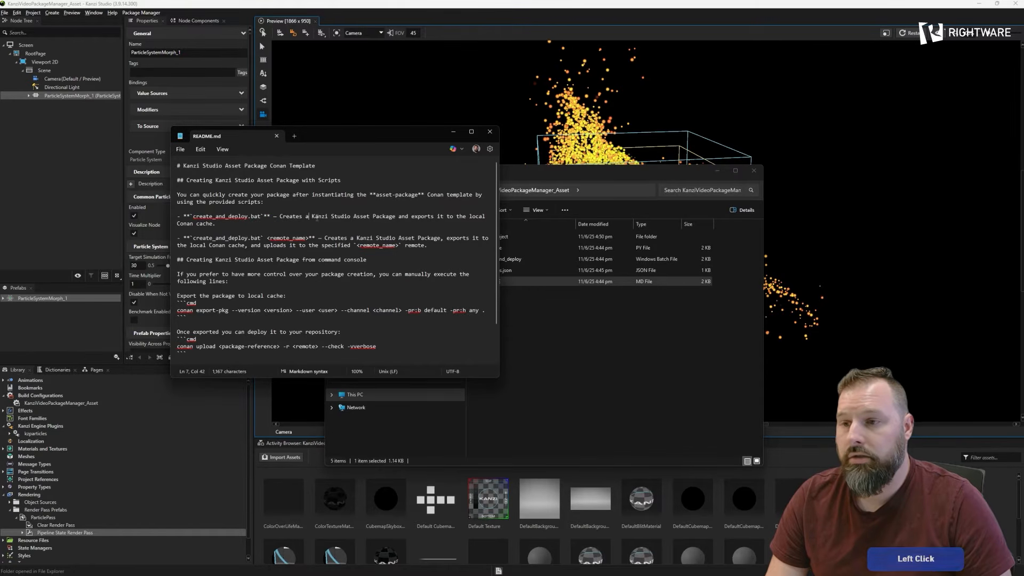
pyautogui.moveTo(318, 218); pyautogui.dragTo(367, 218)
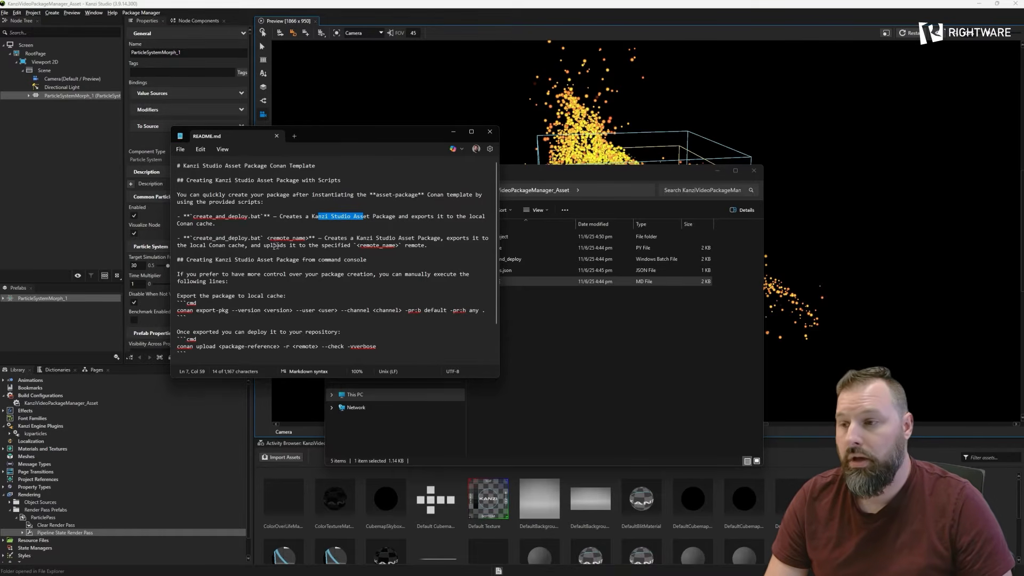
pyautogui.moveTo(211, 242); pyautogui.dragTo(225, 241)
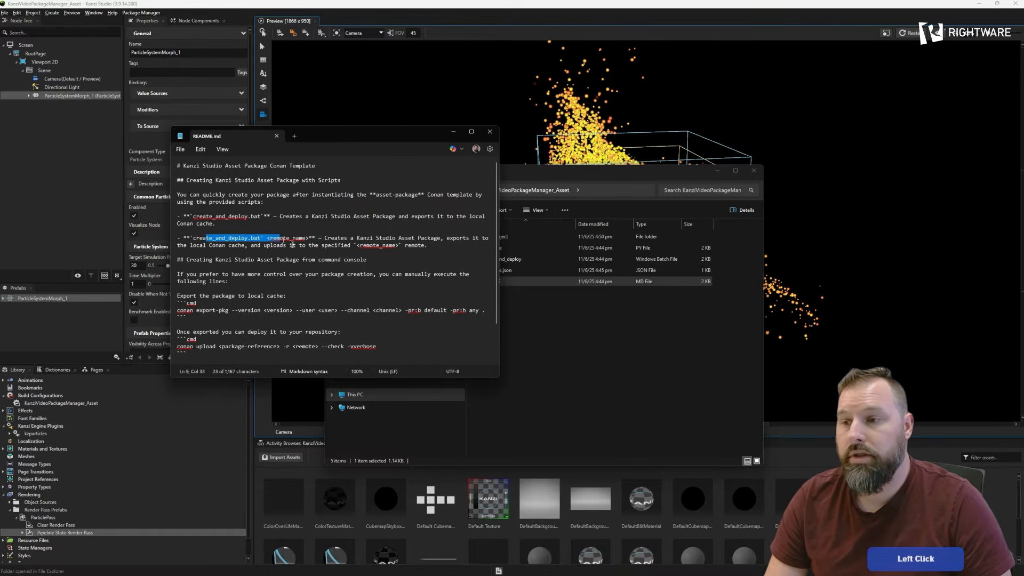
pyautogui.click(305, 239)
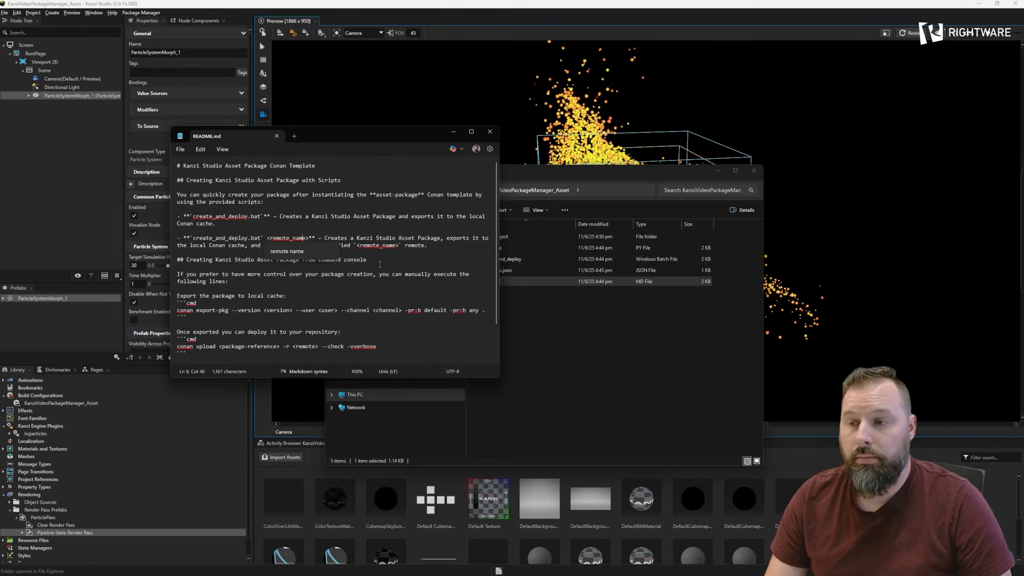
pyautogui.click(356, 238)
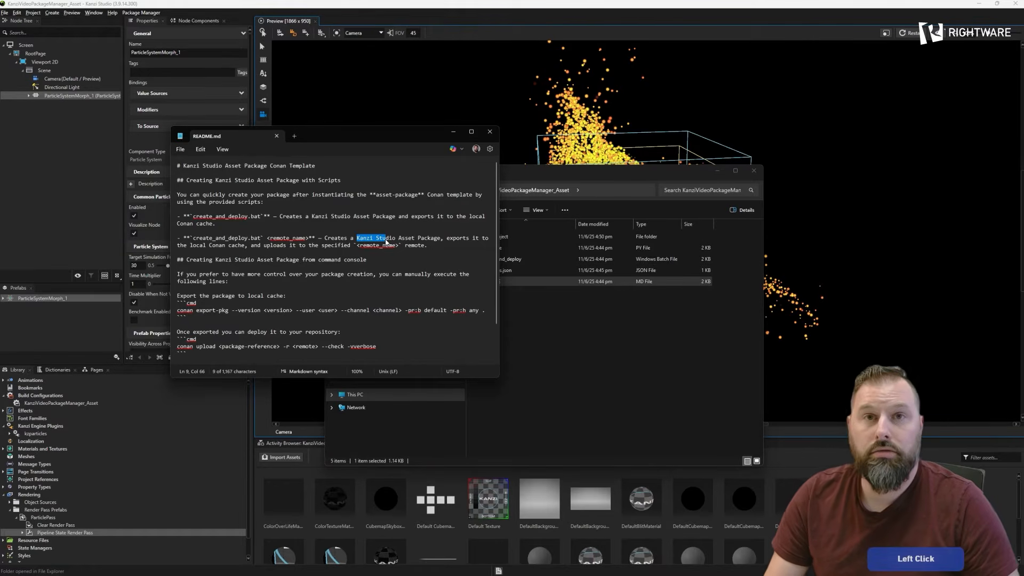
pyautogui.click(490, 131)
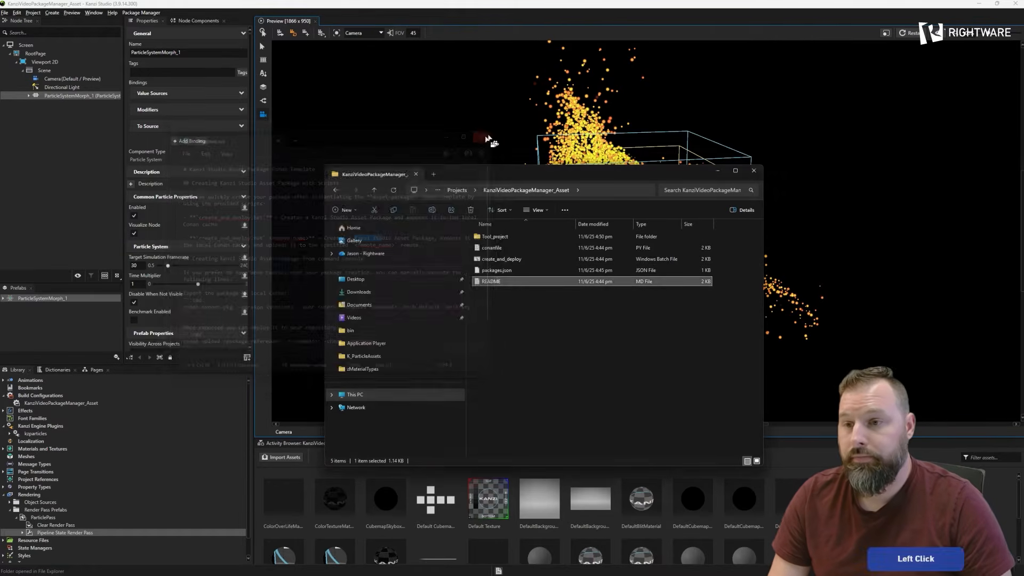
# - Open create_and_deploy.bat in Notepad and examine its PACKAGE_NAME and PACKAGE_VERSION settings
pyautogui.rightClick(507, 261)
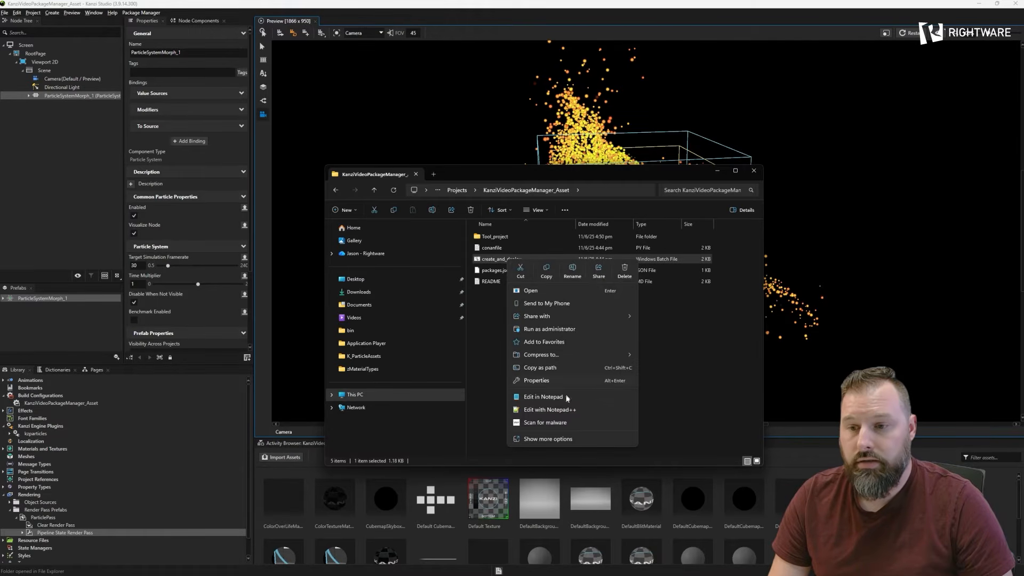
pyautogui.click(543, 397)
pyautogui.moveTo(397, 140); pyautogui.dragTo(453, 139)
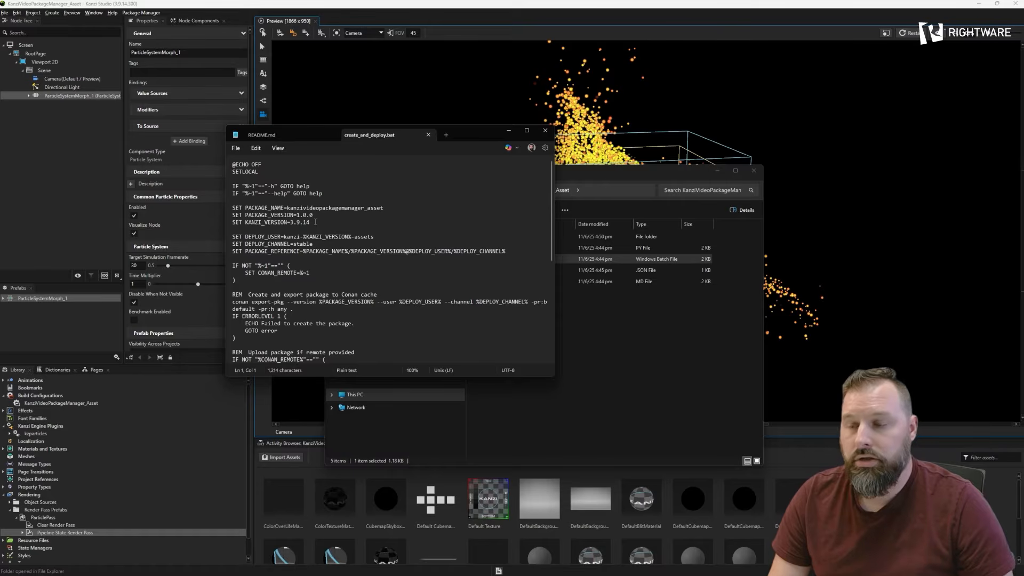
pyautogui.moveTo(290, 208); pyautogui.dragTo(379, 208)
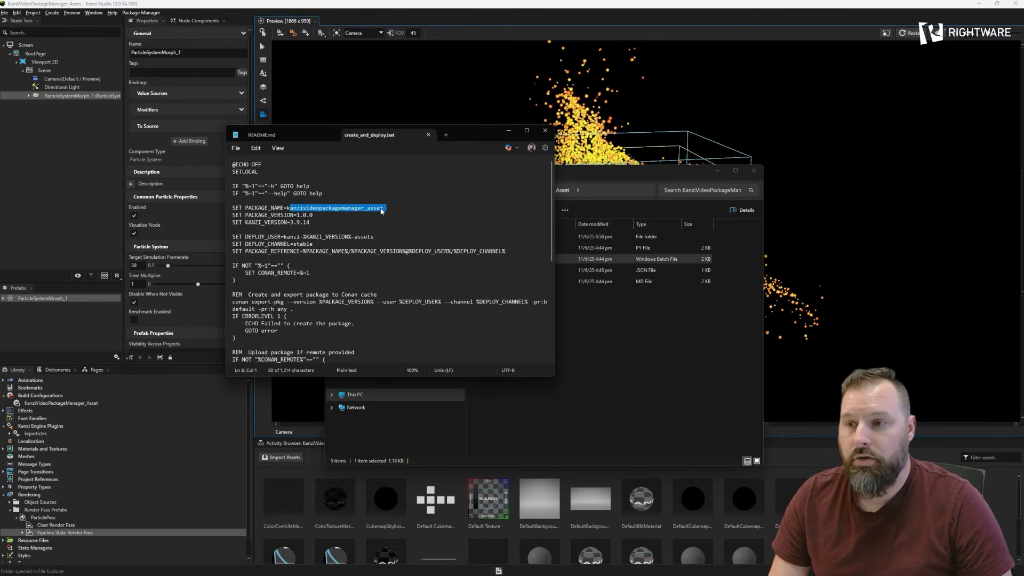
pyautogui.click(343, 214)
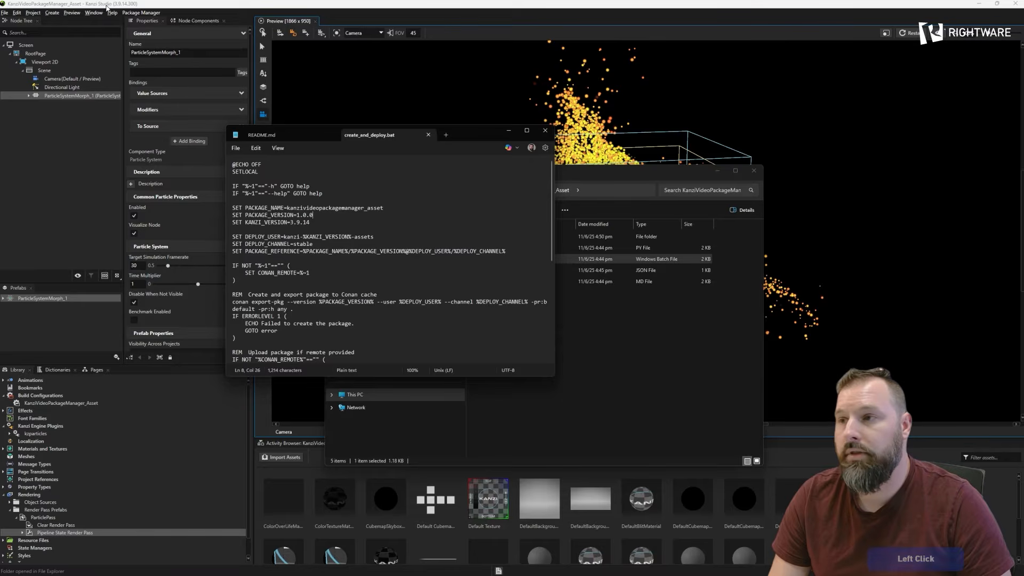
pyautogui.click(336, 207)
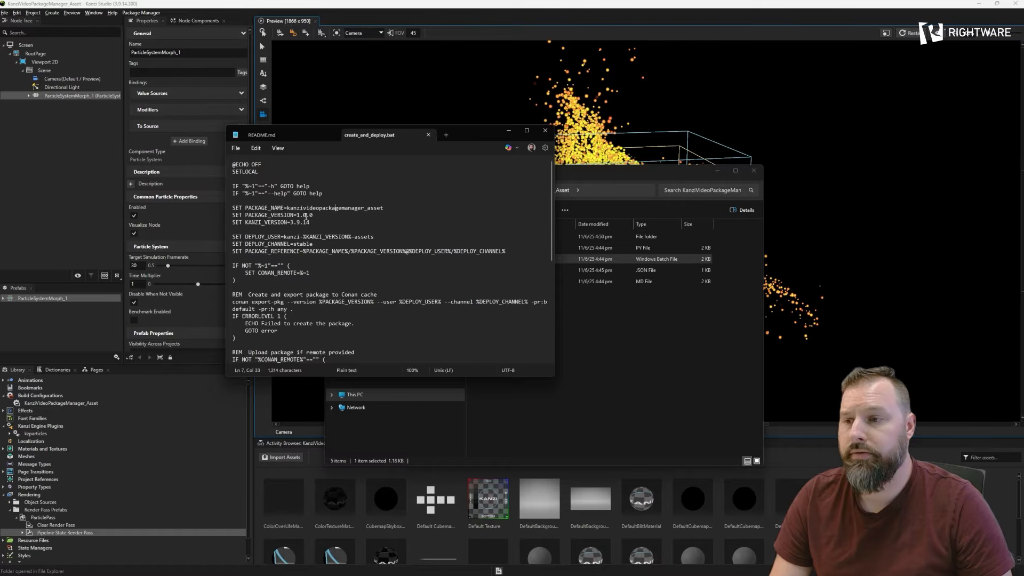
pyautogui.moveTo(297, 215); pyautogui.dragTo(303, 215)
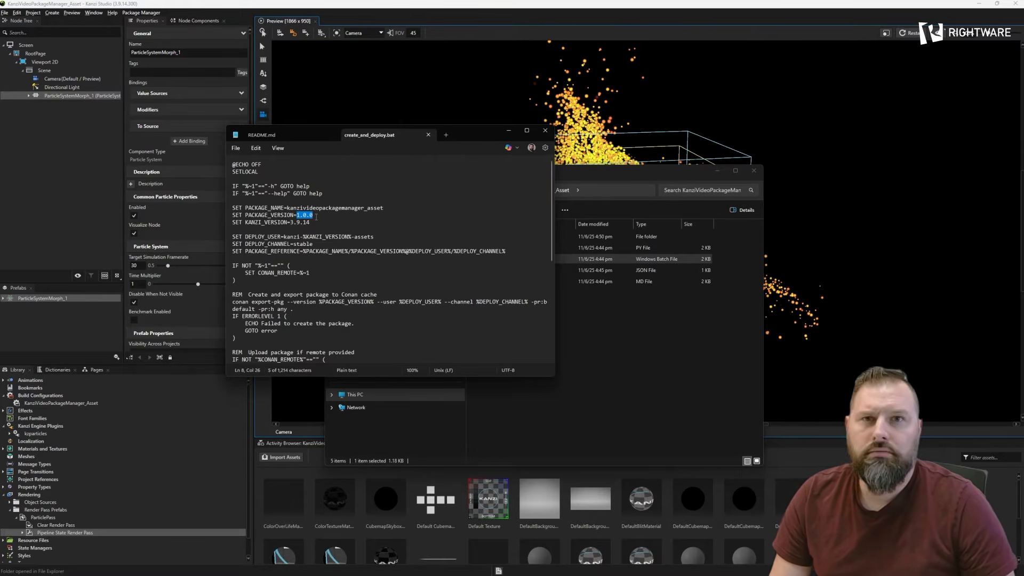
pyautogui.click(312, 217)
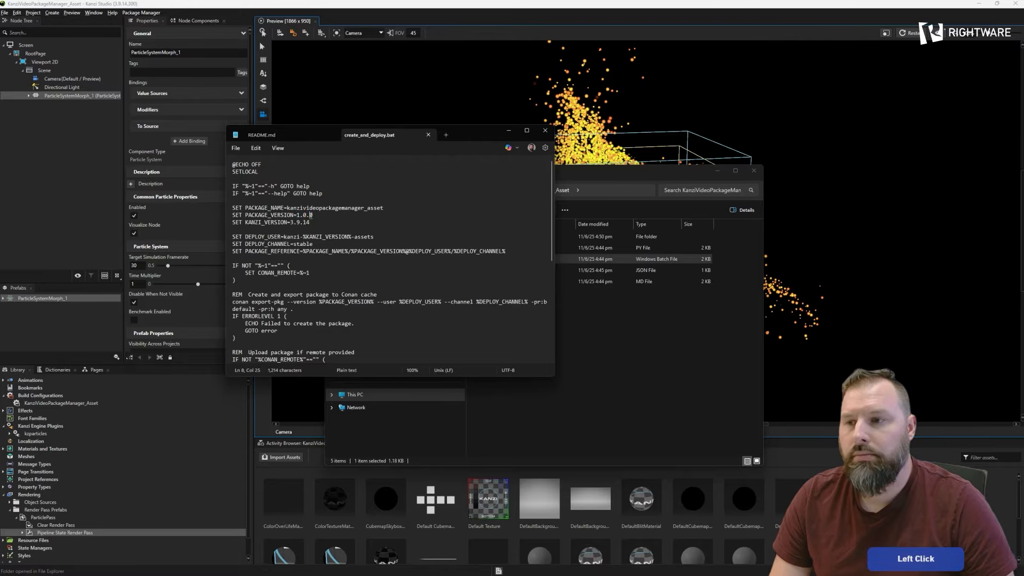
pyautogui.click(310, 218)
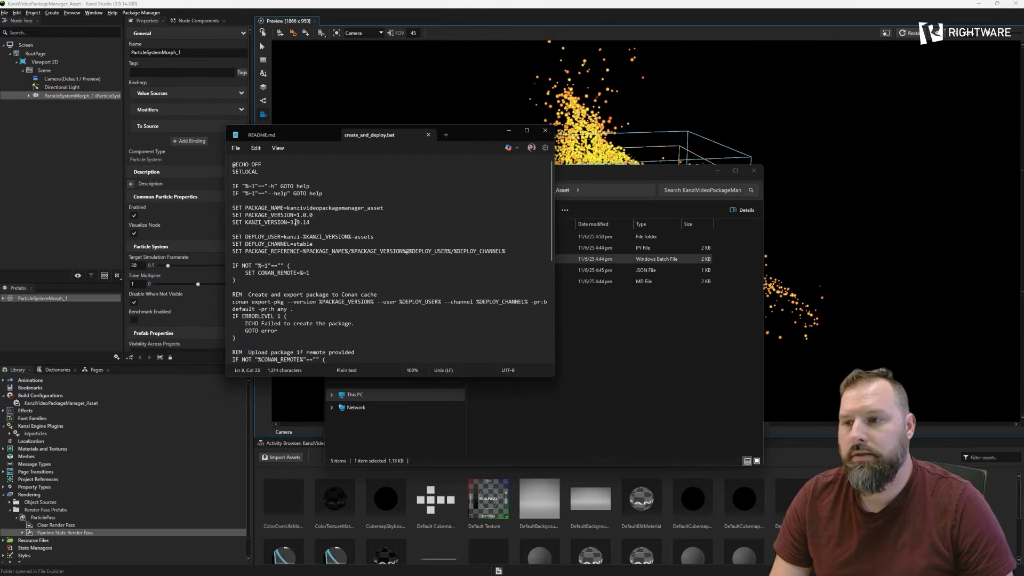
# - Examine the KANZI_VERSION setting and the package export and upload commands in create_and_deploy.bat
pyautogui.moveTo(290, 222); pyautogui.dragTo(324, 224)
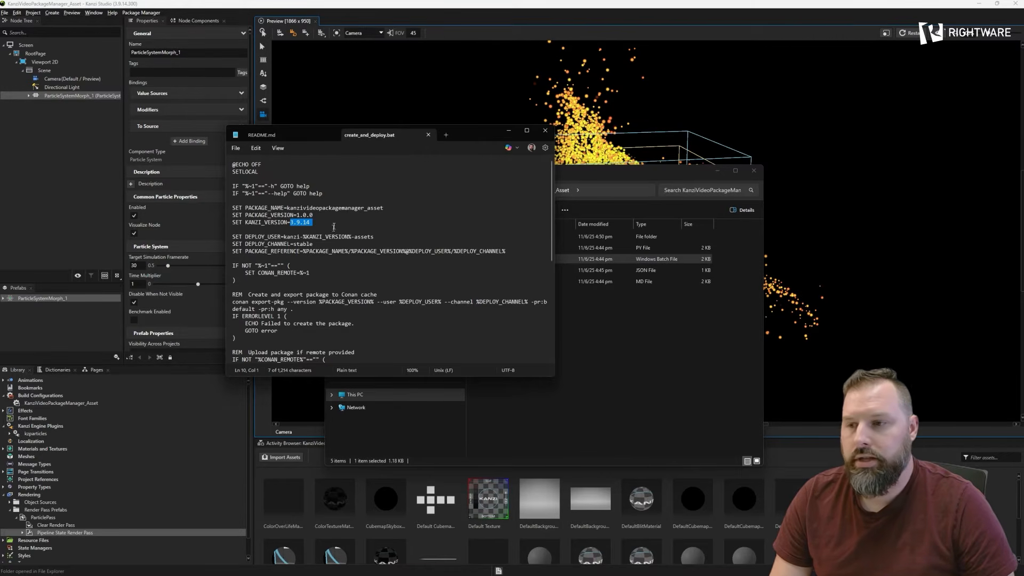
pyautogui.click(310, 231)
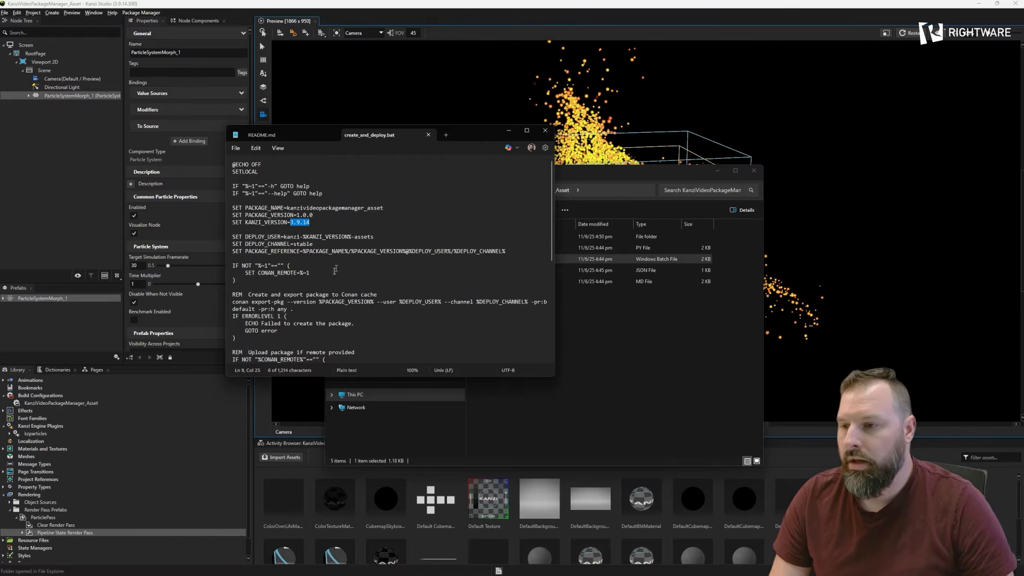
pyautogui.scroll(-6, 335, 269)
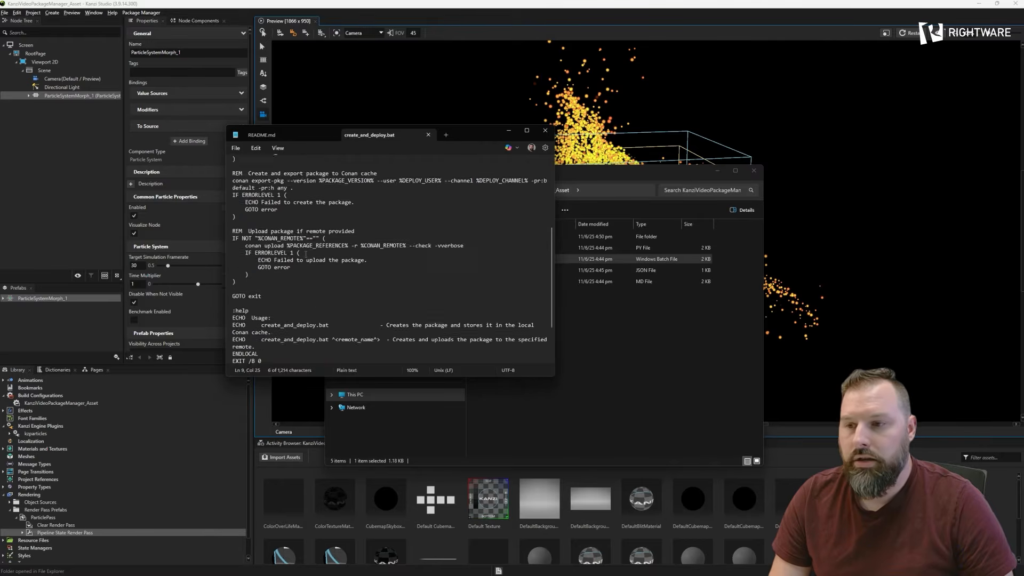
pyautogui.scroll(6, 306, 254)
# - Close the open text files and run the create_and_deploy script without a remote name to export the package locally
pyautogui.click(428, 135)
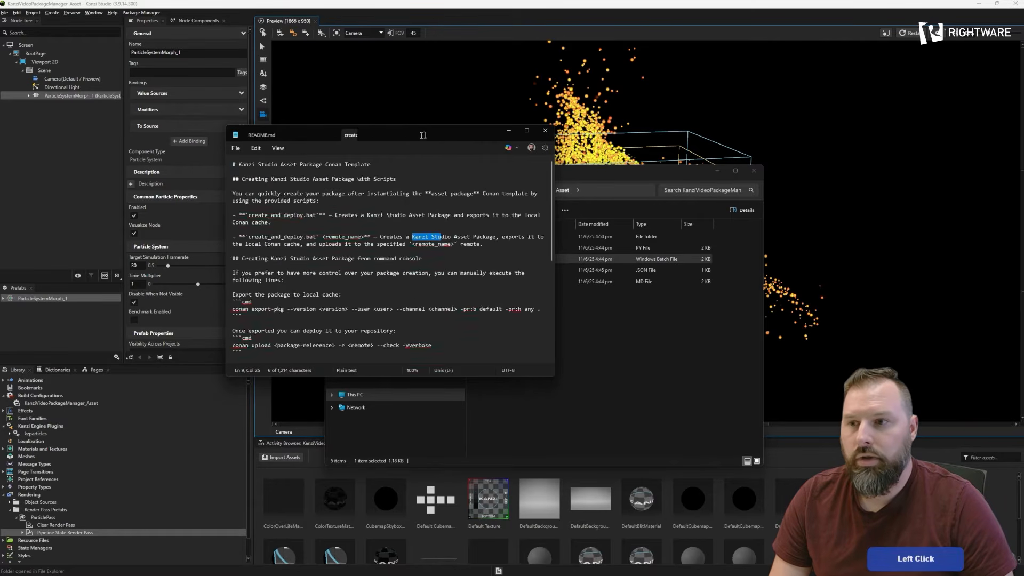
pyautogui.click(332, 135)
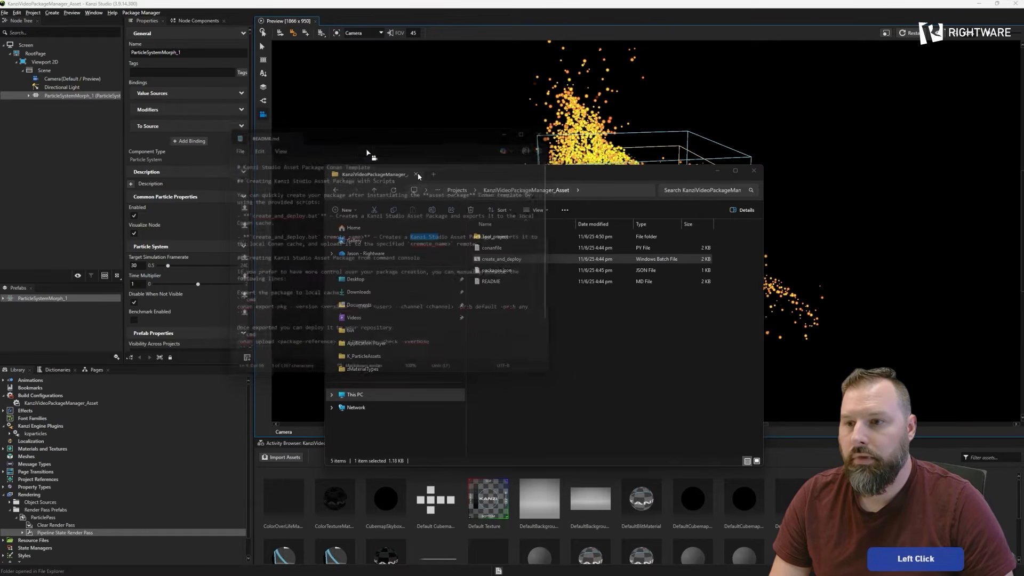
pyautogui.click(500, 270)
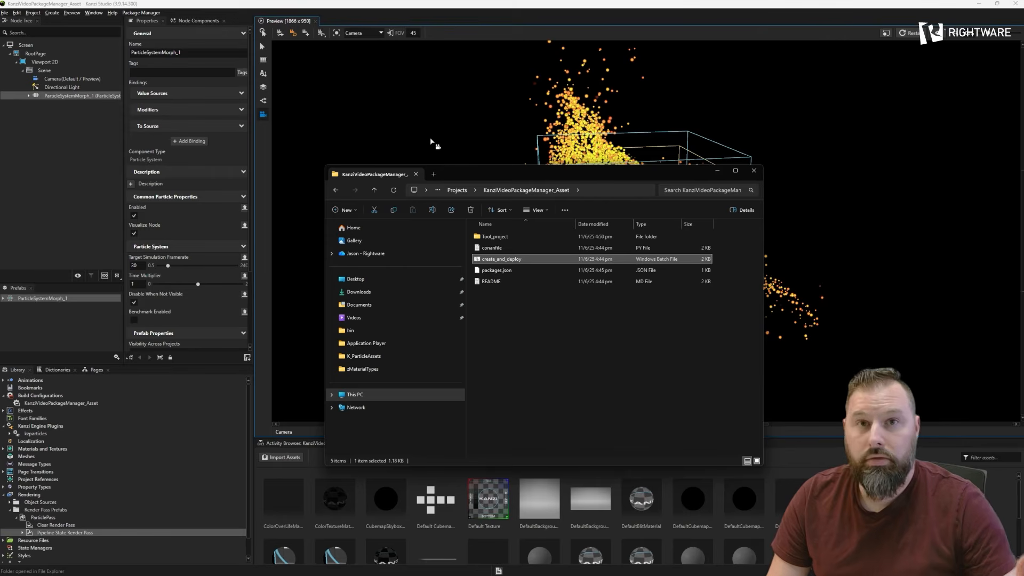
# - Return to Kanzi Studio and check the package browser's local cache for kanzivideopackagemanager_asset, then switch to the remote packages
pyautogui.click(274, 6)
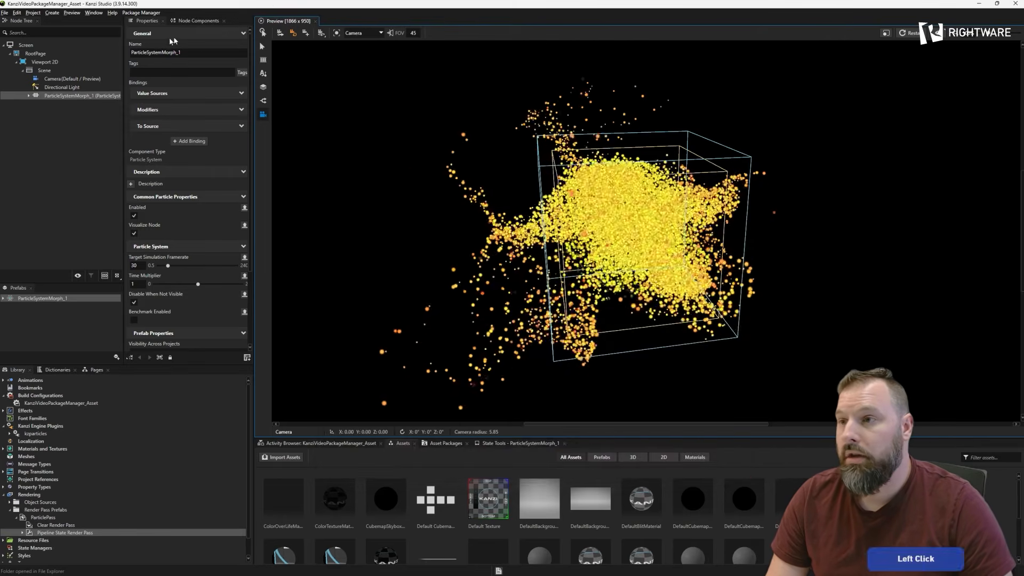
pyautogui.click(141, 12)
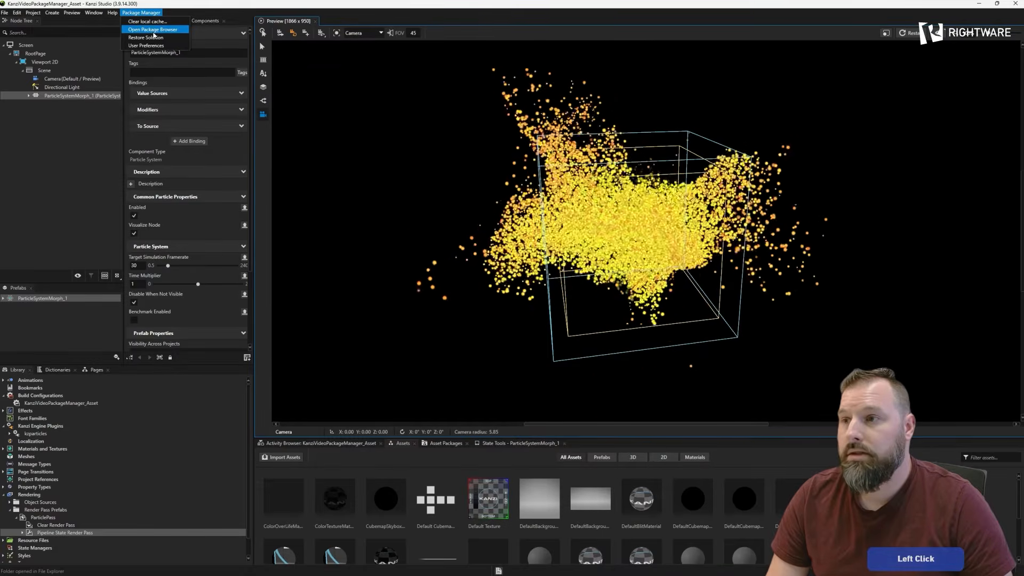
pyautogui.click(153, 30)
pyautogui.moveTo(758, 144); pyautogui.dragTo(507, 154)
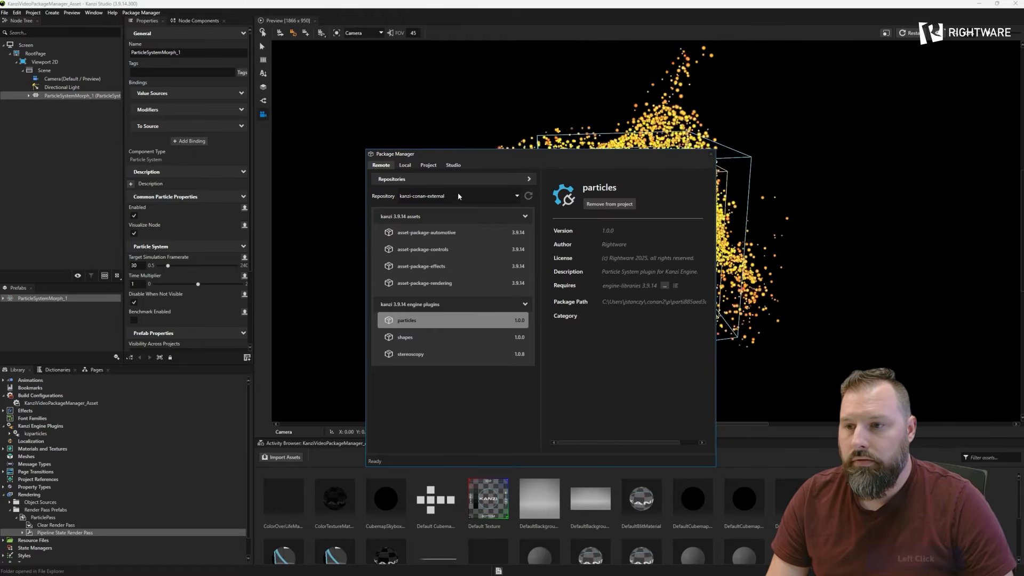
pyautogui.click(405, 165)
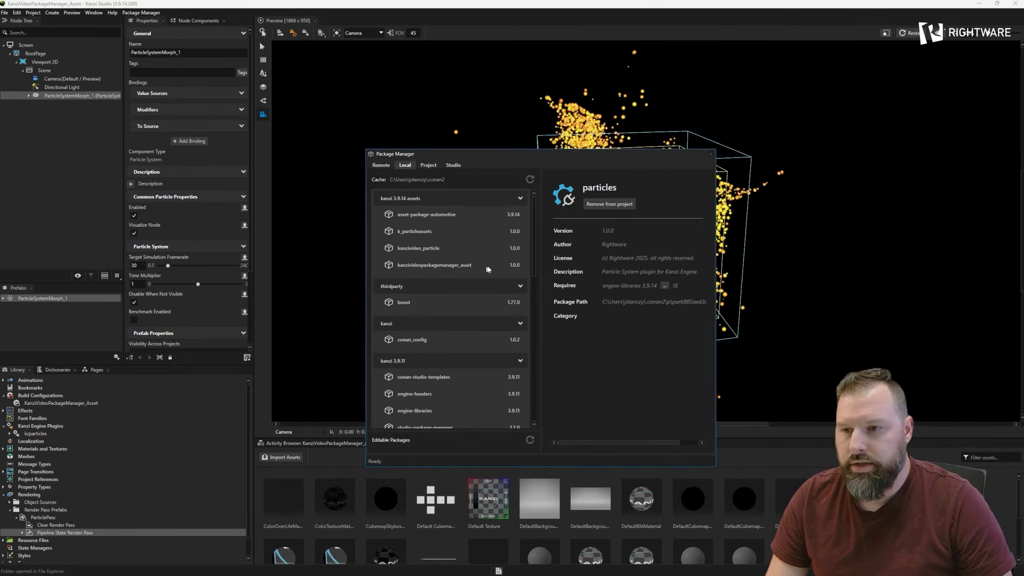
pyautogui.click(416, 265)
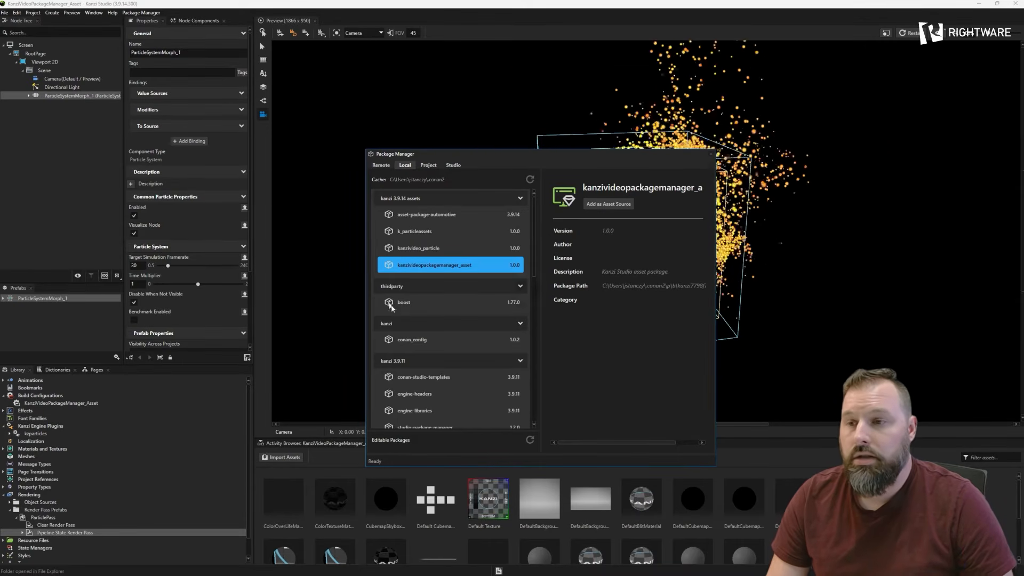
pyautogui.click(380, 166)
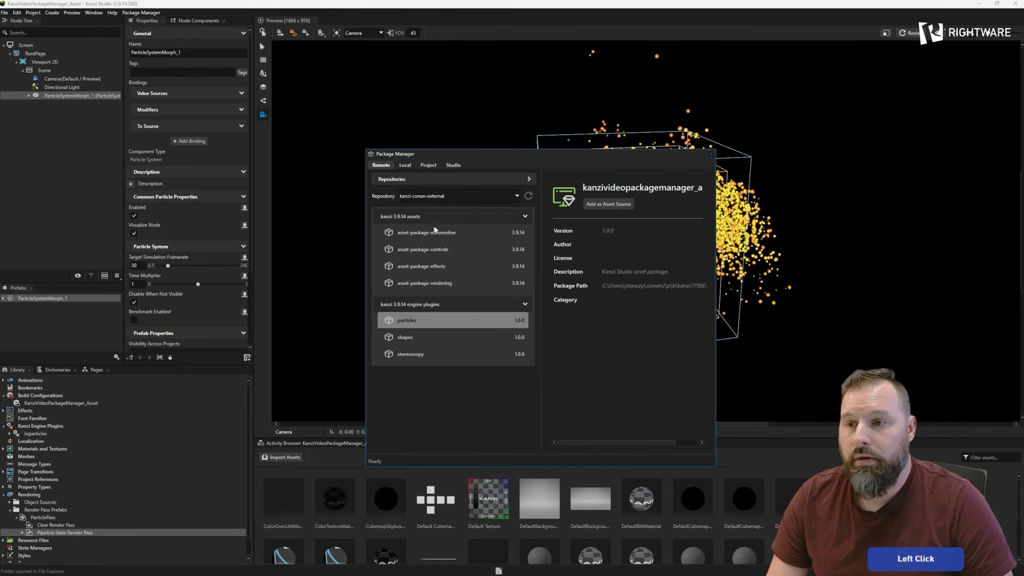
# - Switch the remote package list to the kanzi-conan-sandbox repository and look through the asset packages it offers
pyautogui.click(450, 197)
pyautogui.click(451, 213)
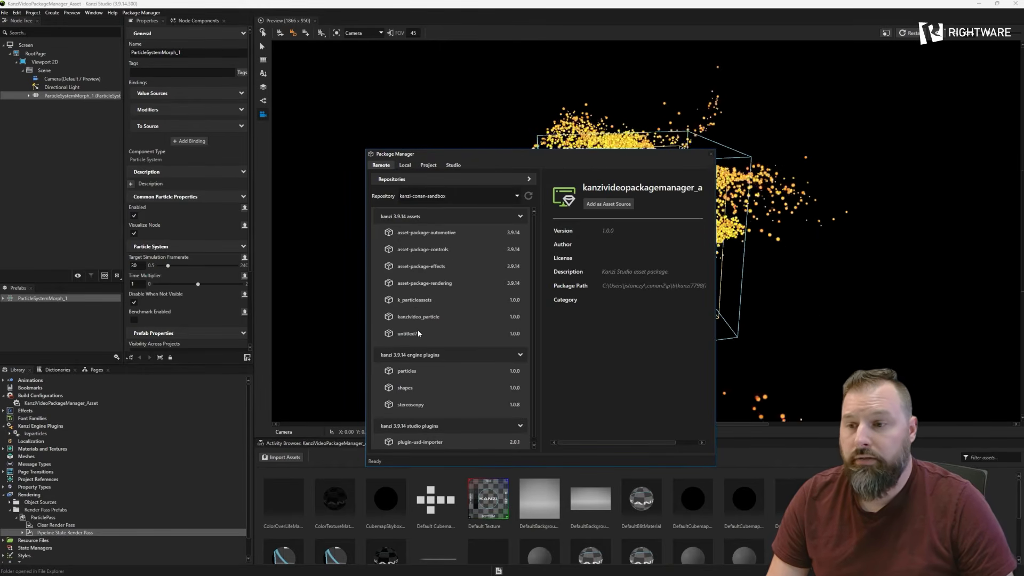
pyautogui.hotkey('alt', 'Tab')
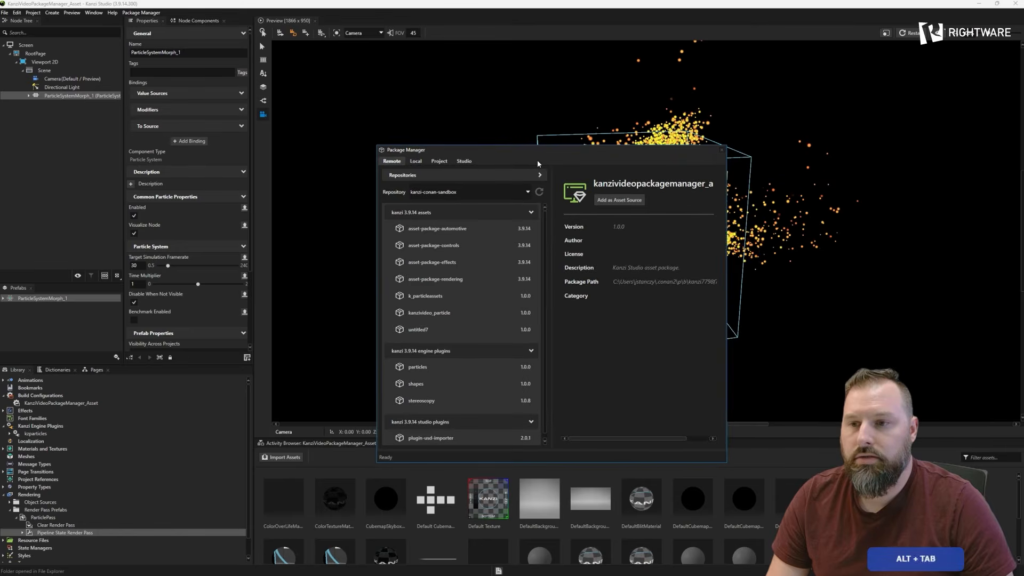
pyautogui.moveTo(559, 177); pyautogui.dragTo(536, 178)
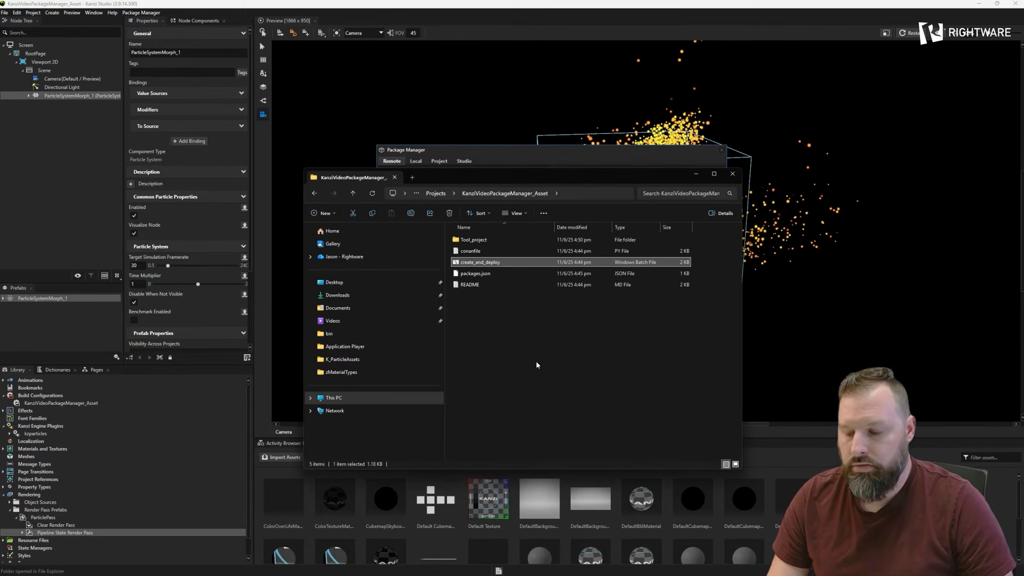
# - Open a command prompt in the KanziVideoPackageManager_Asset project folder, keeping the Package Manager's repository name readable beside it
pyautogui.click(570, 194)
pyautogui.write('cmd')
pyautogui.press('Return')
pyautogui.moveTo(1023, 143); pyautogui.dragTo(481, 247)
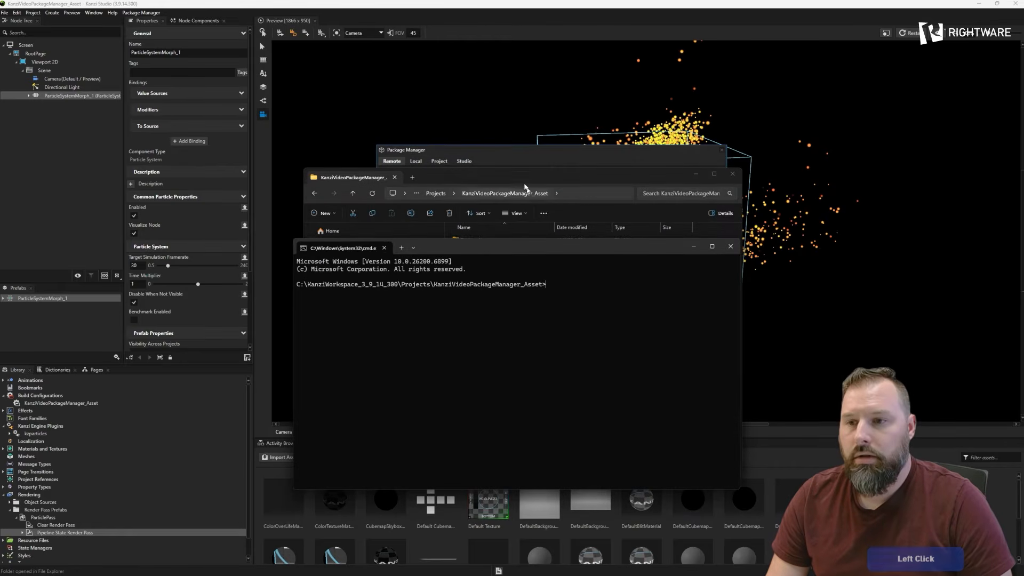
pyautogui.click(489, 163)
pyautogui.moveTo(470, 149); pyautogui.dragTo(356, 86)
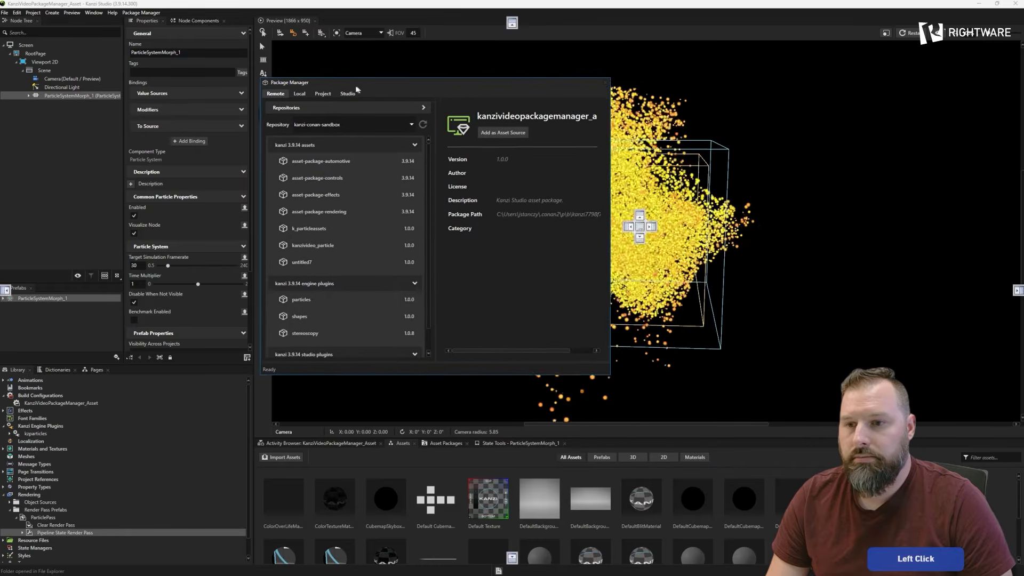
pyautogui.hotkey('alt', 'Tab')
pyautogui.click(560, 283)
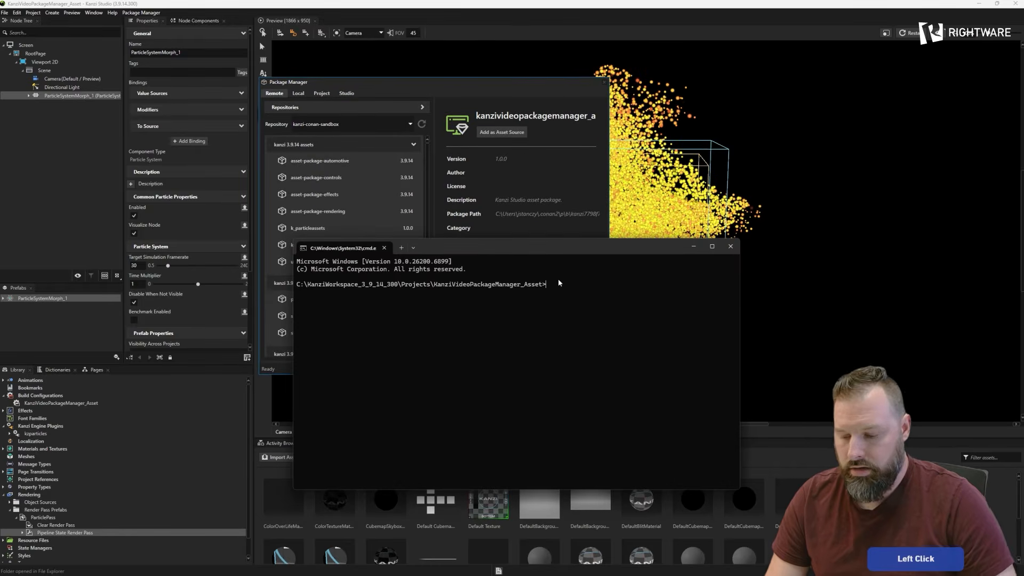
# - Run create_and_deploy.bat with kanzi-conan-sandbox as the remote name to upload the asset package
pyautogui.write('cr')
pyautogui.press('Tab')
pyautogui.write('kanzi-conan')
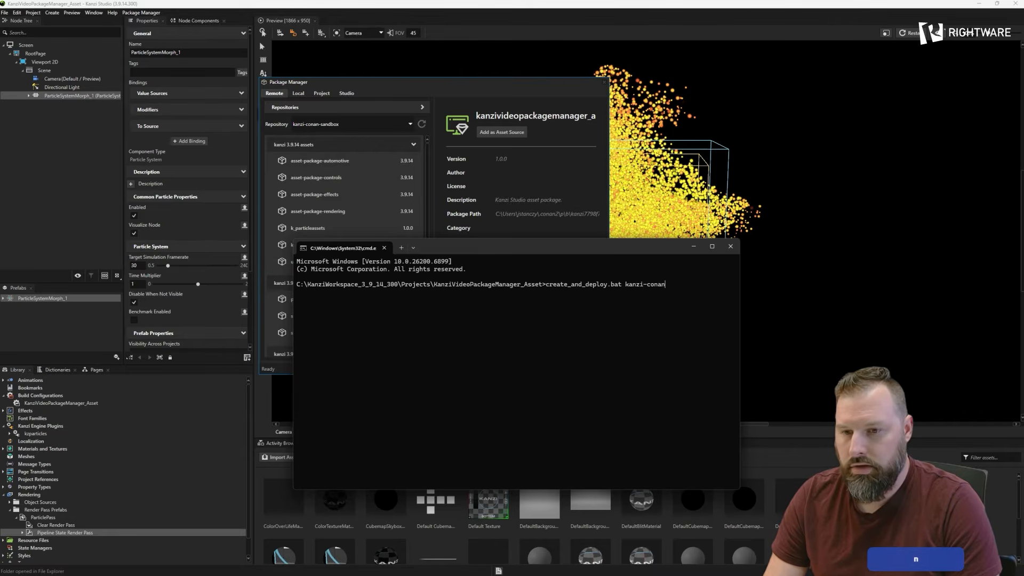
pyautogui.write('0')
pyautogui.press('BackSpace')
pyautogui.write('-')
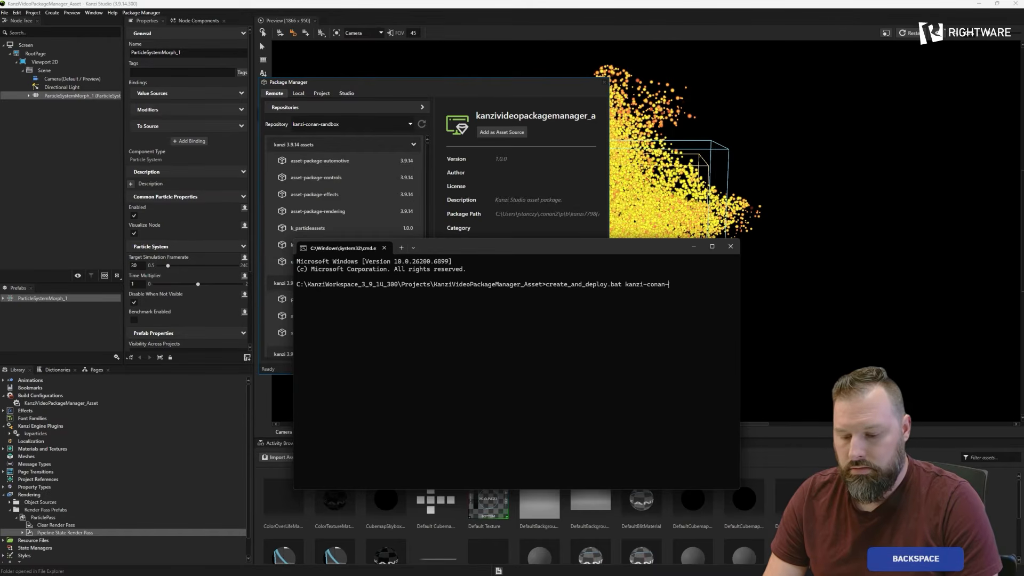
pyautogui.write('sandbox')
pyautogui.press('Return')
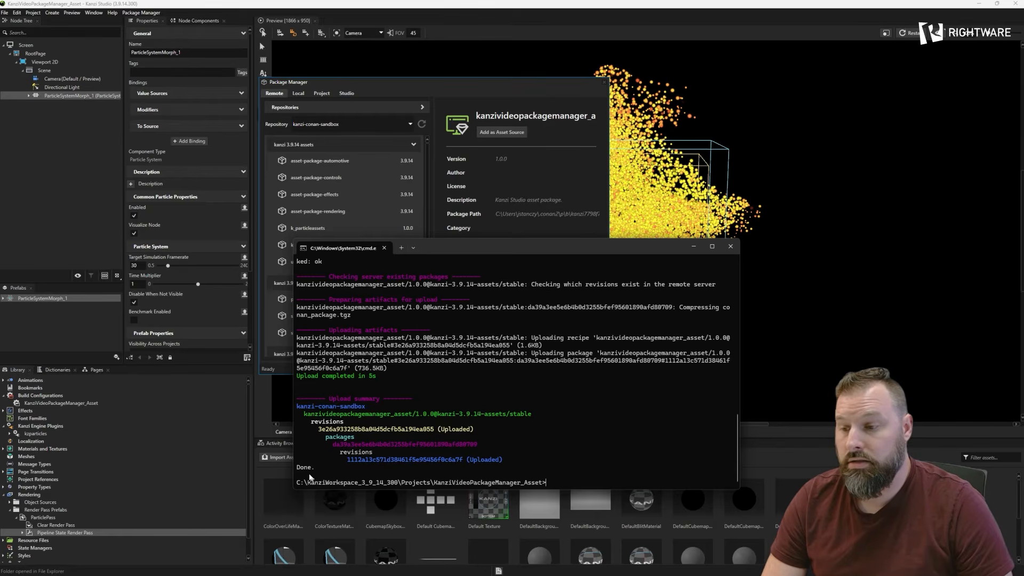
# - Refresh the kanzi-conan-sandbox package list, check it for kanzivideopackagemanager_asset, and close the Package Manager
pyautogui.moveTo(643, 253); pyautogui.dragTo(587, 235)
pyautogui.moveTo(470, 84); pyautogui.dragTo(534, 110)
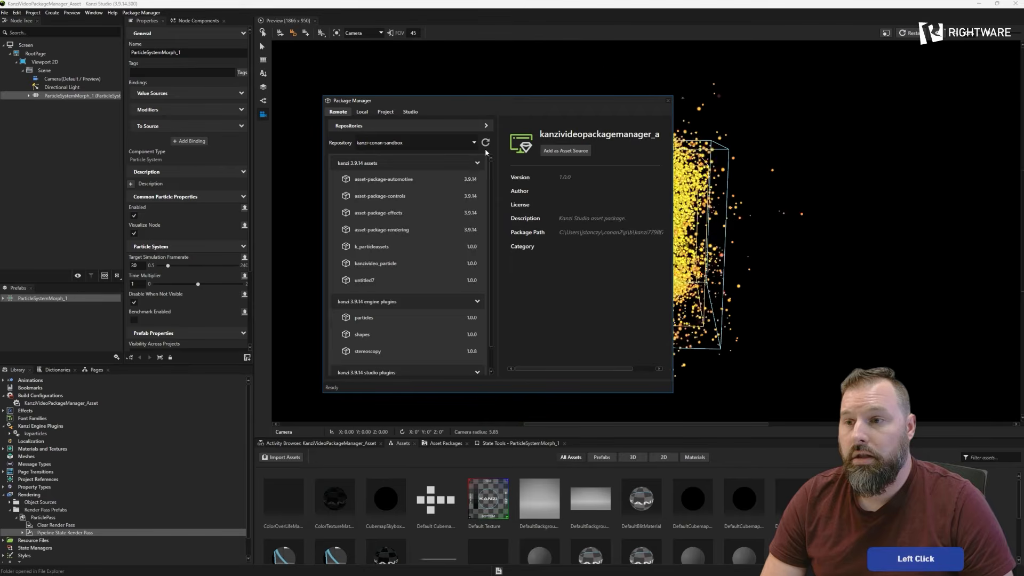
pyautogui.click(486, 149)
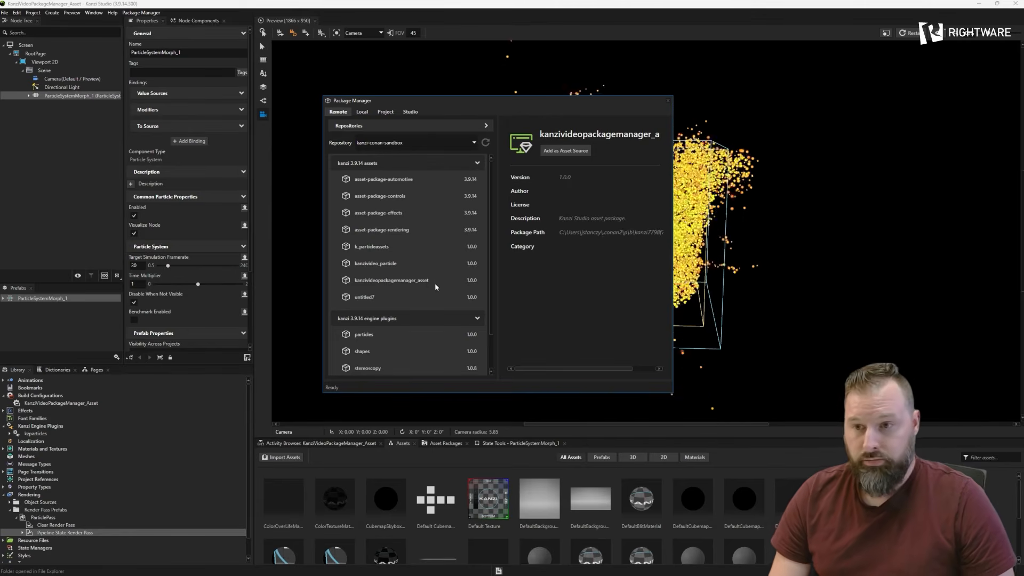
pyautogui.click(668, 100)
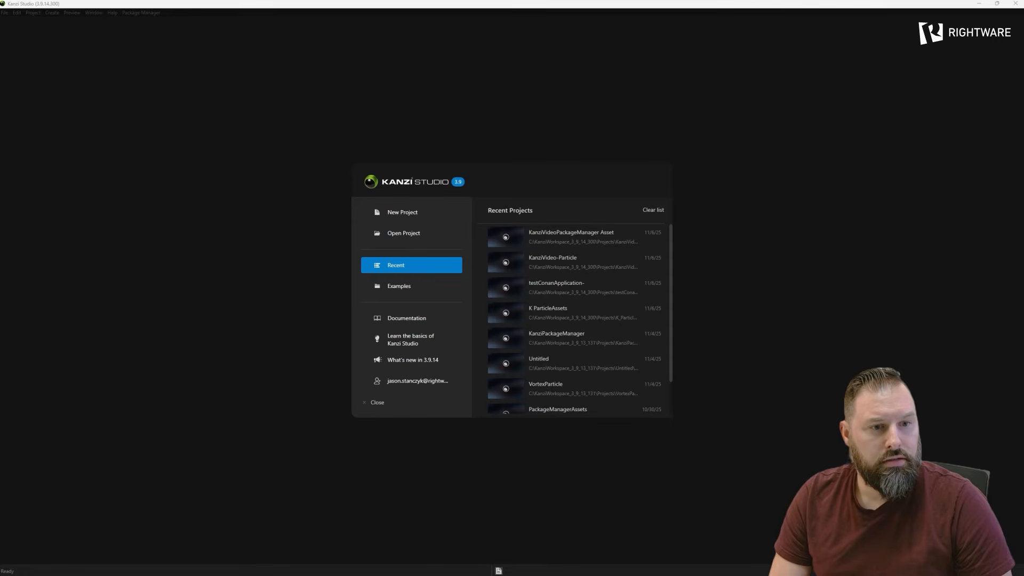
# - Create a new project named KanziVideo_conanTemplate from the Kanzi Application Conan Template
pyautogui.click(392, 212)
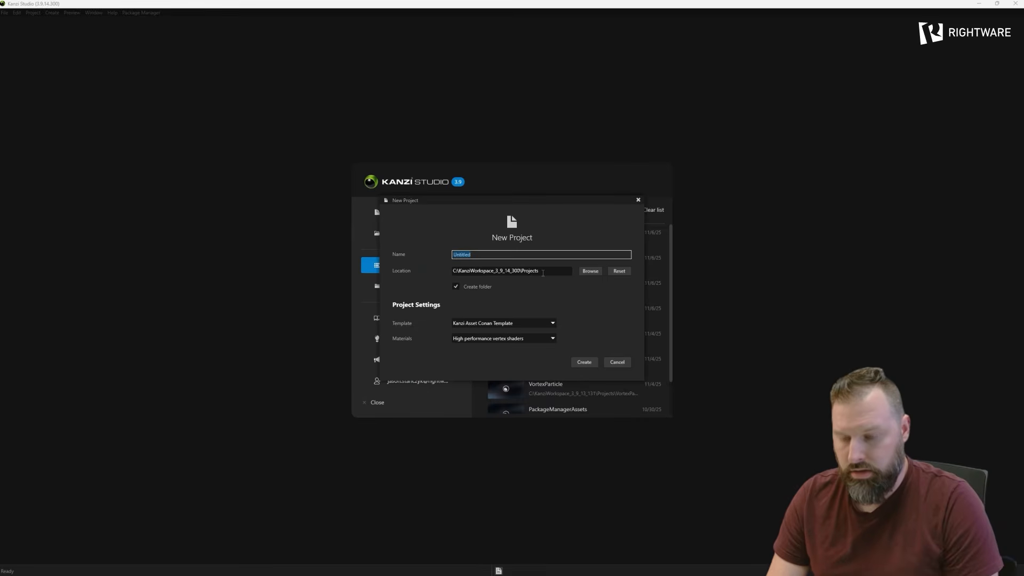
pyautogui.click(511, 325)
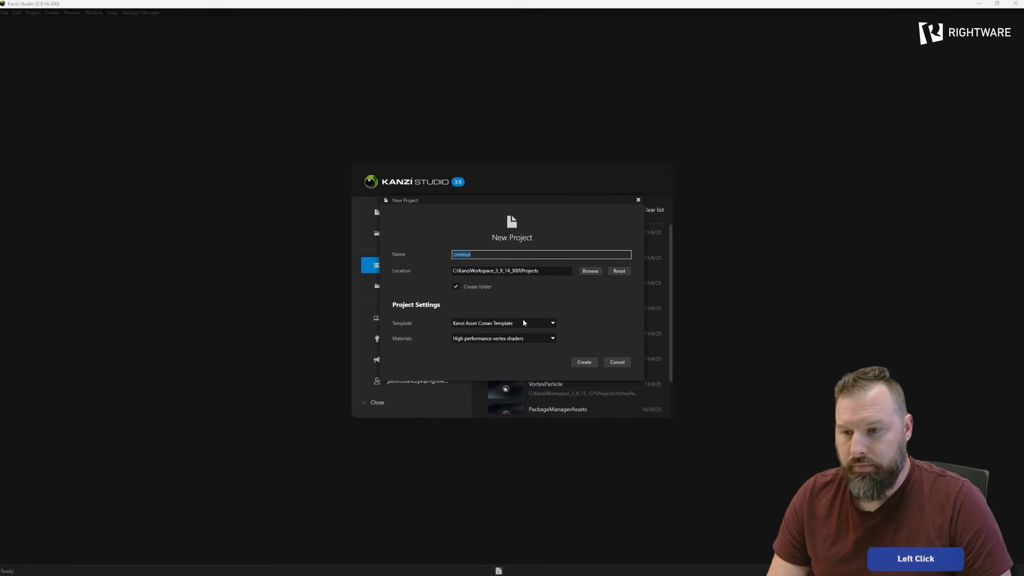
pyautogui.click(496, 373)
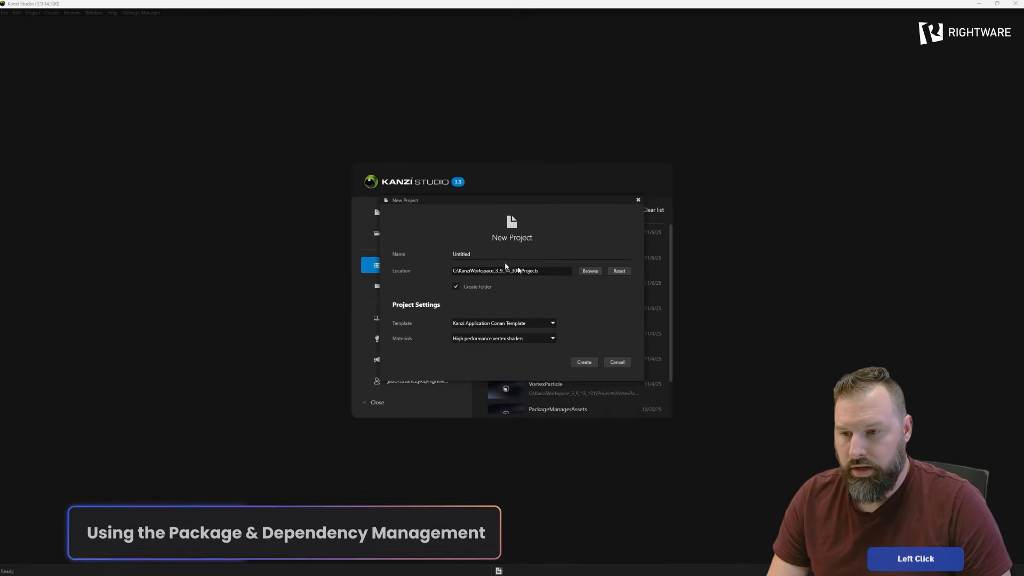
pyautogui.click(490, 254)
pyautogui.write('KanziVid')
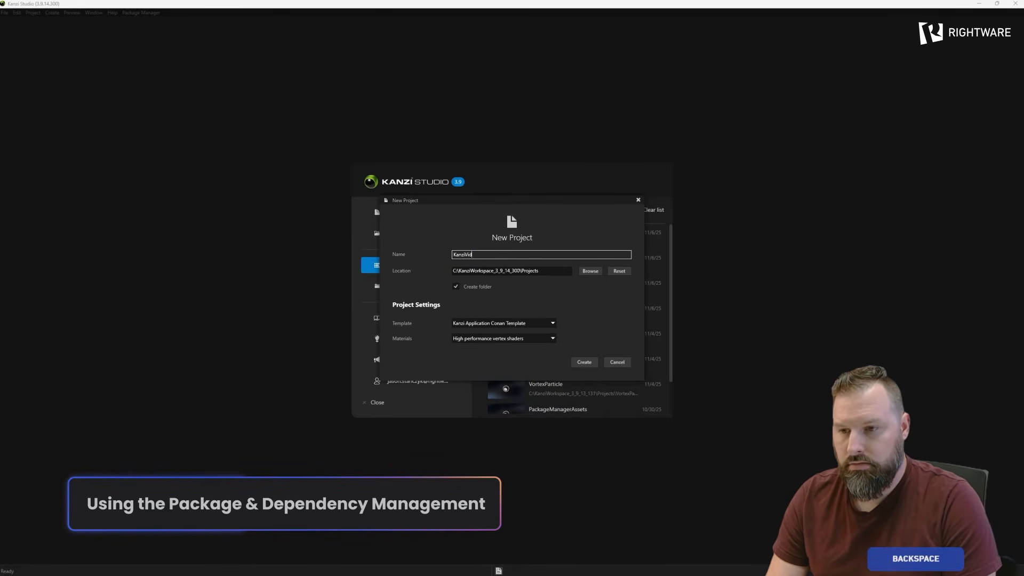
pyautogui.write('eo_conan')
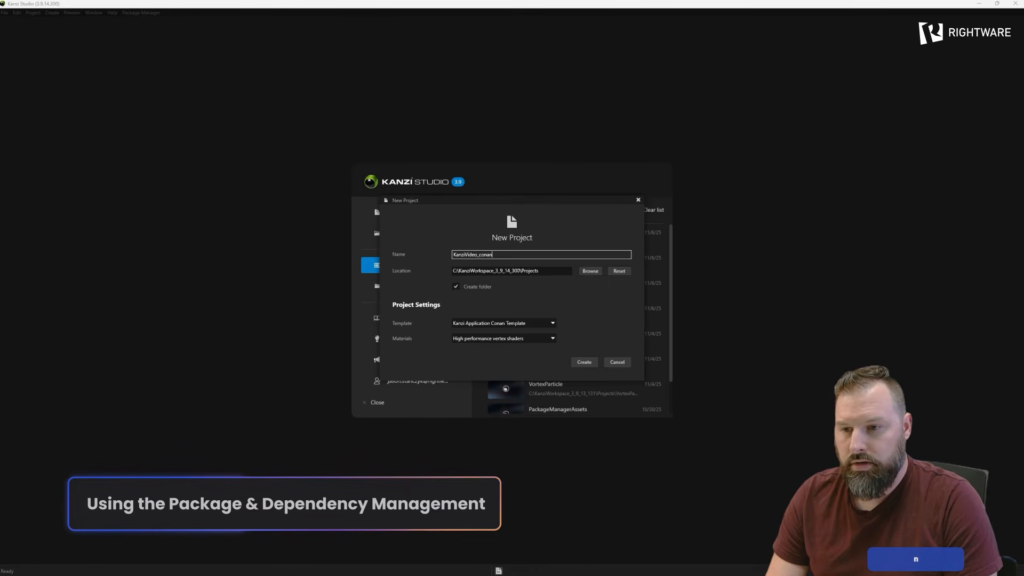
pyautogui.write('Te')
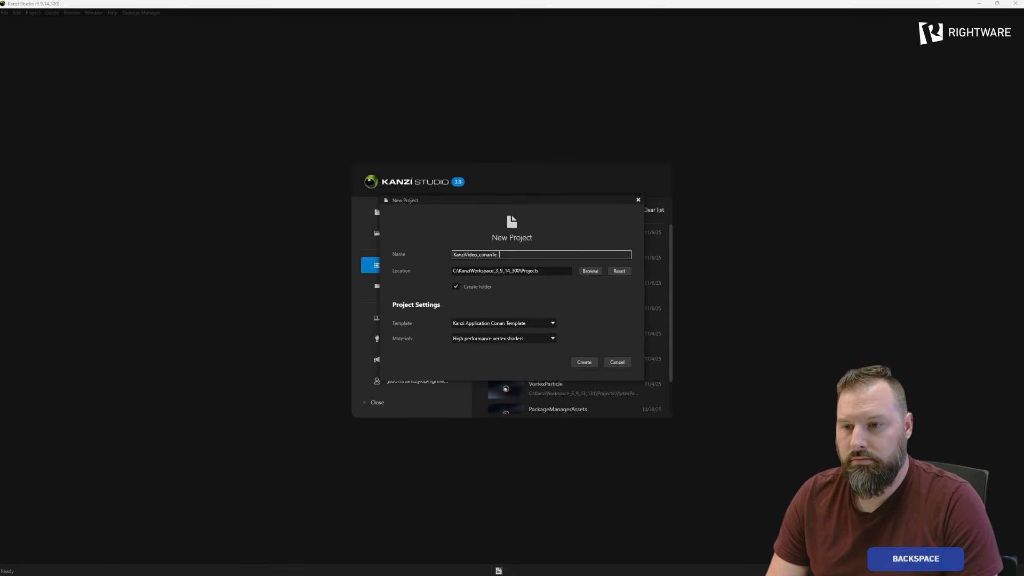
pyautogui.write('mpal')
pyautogui.press('BackSpace')
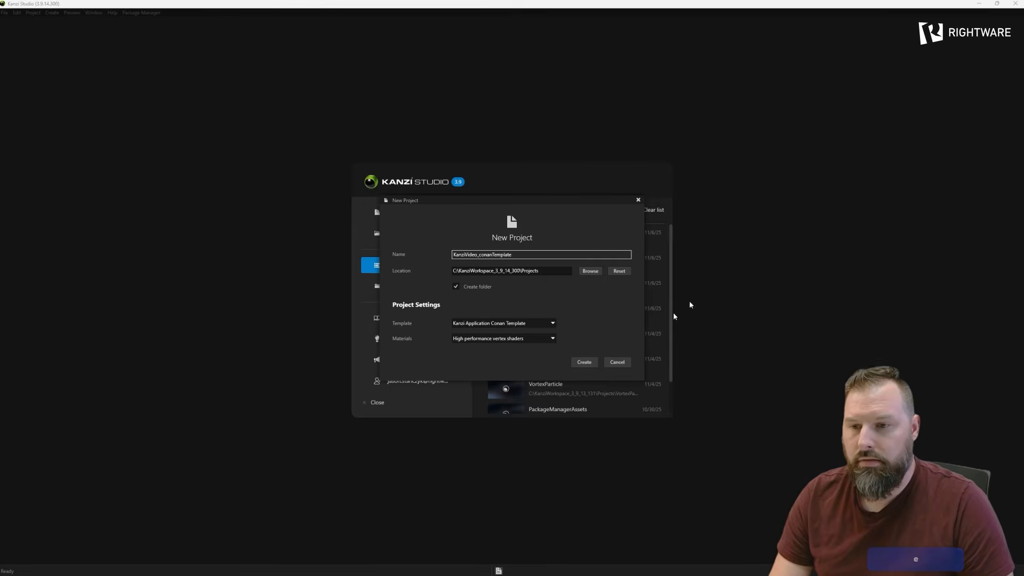
pyautogui.click(584, 362)
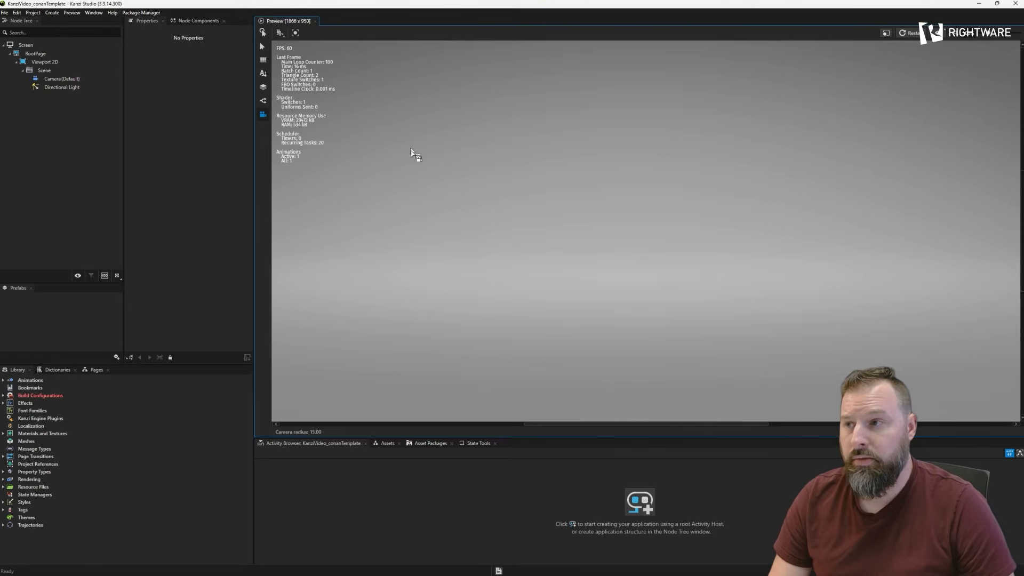
# - Open the package browser in the new project and show the packages of the kanzi-conan-sandbox repository
pyautogui.click(140, 13)
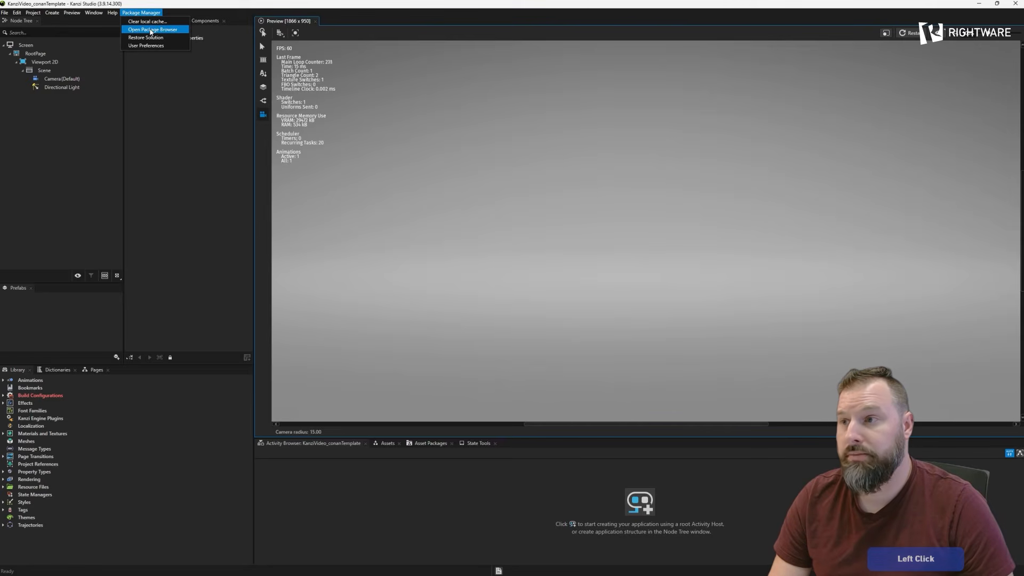
pyautogui.click(170, 247)
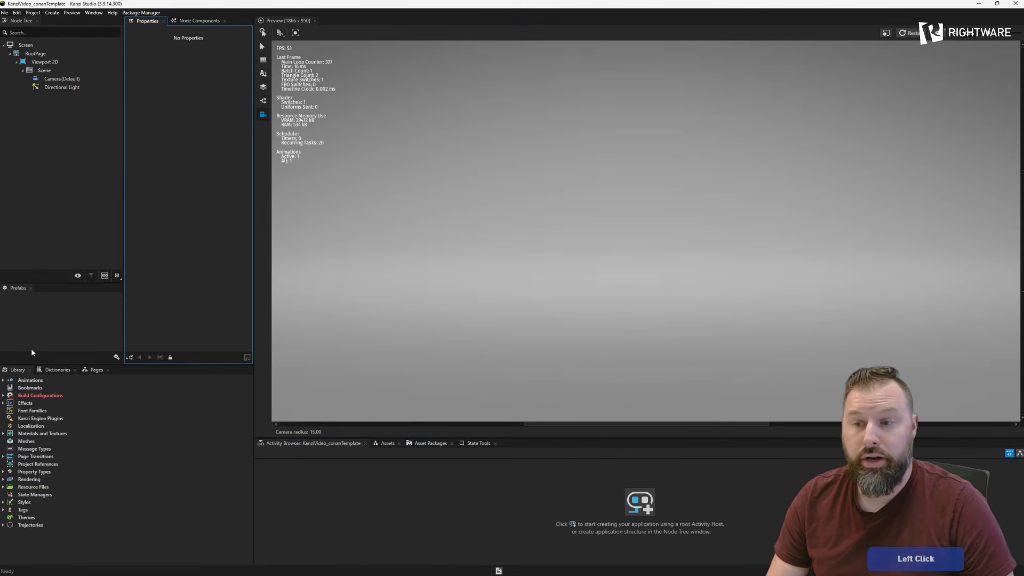
pyautogui.click(141, 13)
pyautogui.click(147, 32)
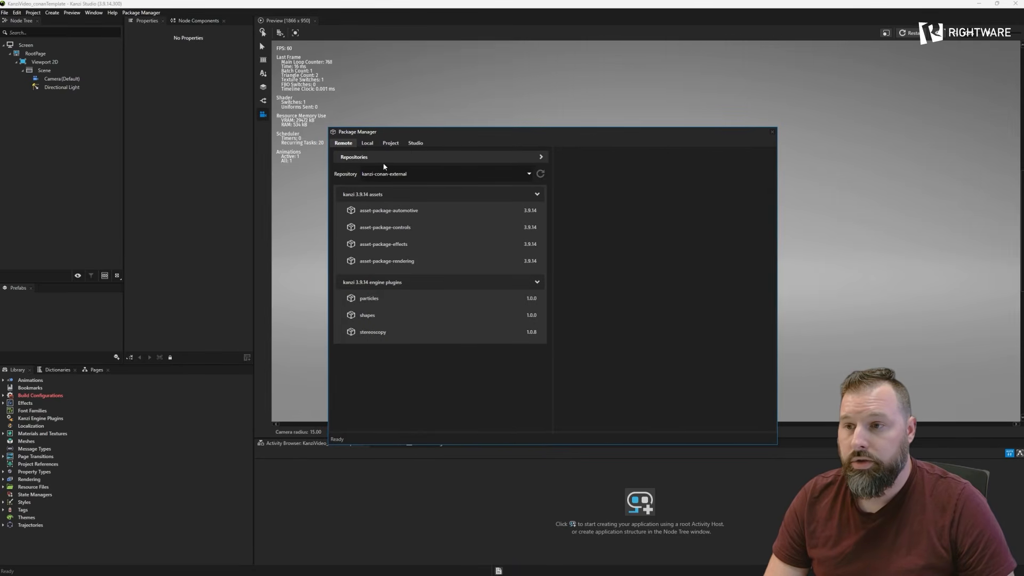
pyautogui.click(407, 180)
pyautogui.click(412, 195)
pyautogui.moveTo(471, 138); pyautogui.dragTo(486, 131)
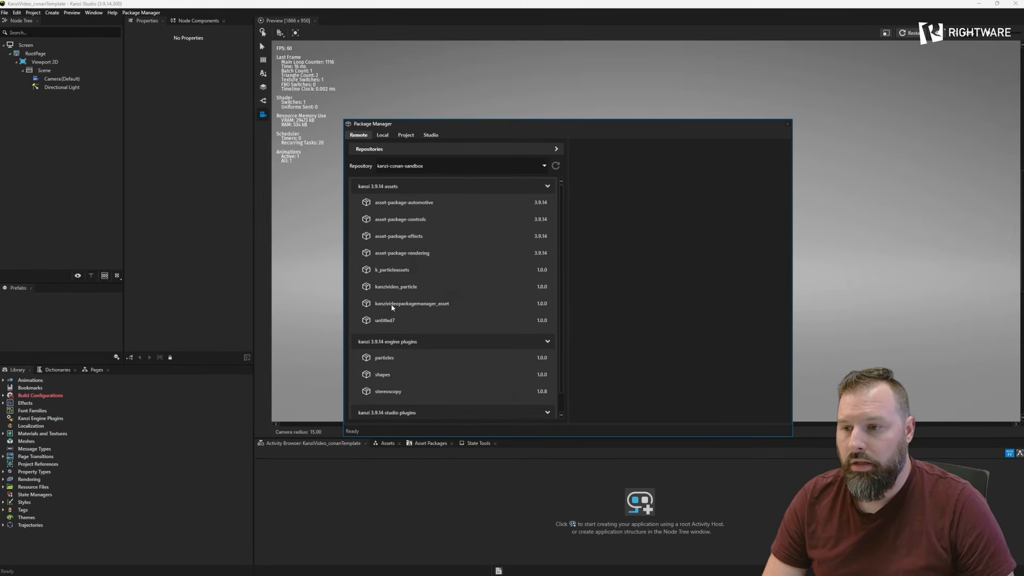
# - Add kanzivideopackagemanager_asset as an asset source and close the Package Manager
pyautogui.click(393, 305)
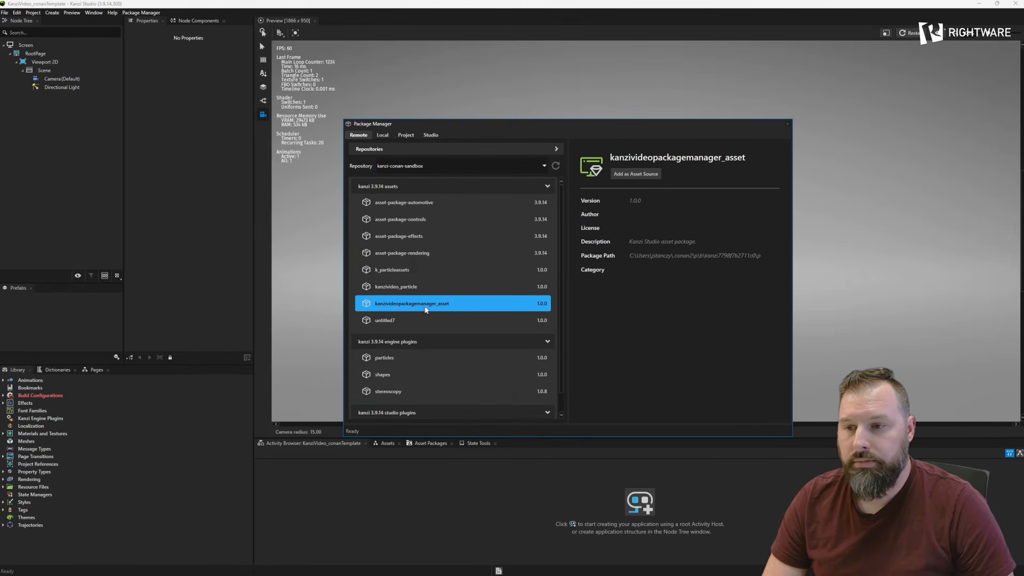
pyautogui.click(630, 176)
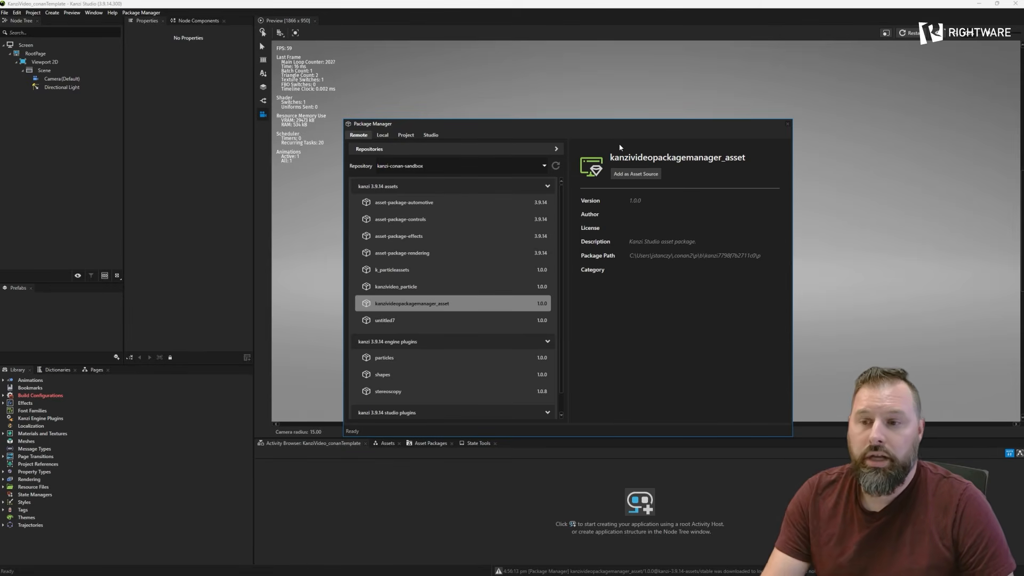
pyautogui.moveTo(581, 126); pyautogui.dragTo(608, 104)
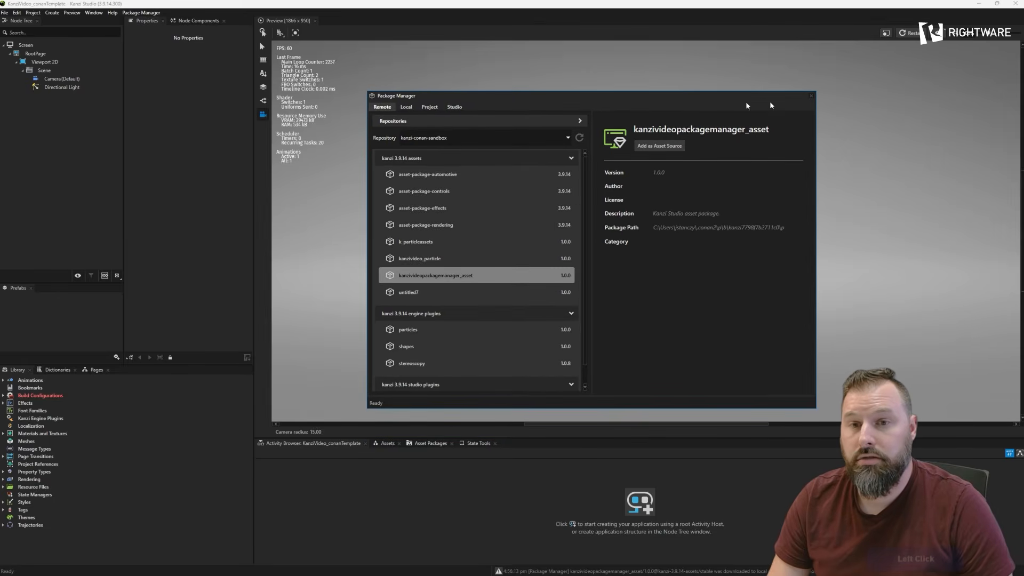
pyautogui.click(812, 98)
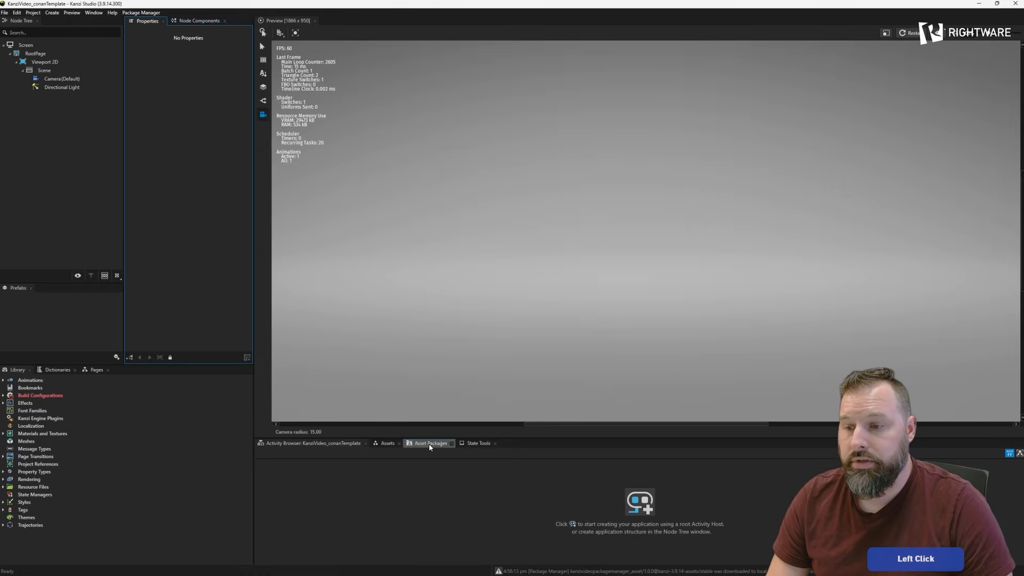
# - Place the particle system prefab from the kanzivideopackagemanager_asset package into the scene and install its required particles 1.0.0 package
pyautogui.click(429, 443)
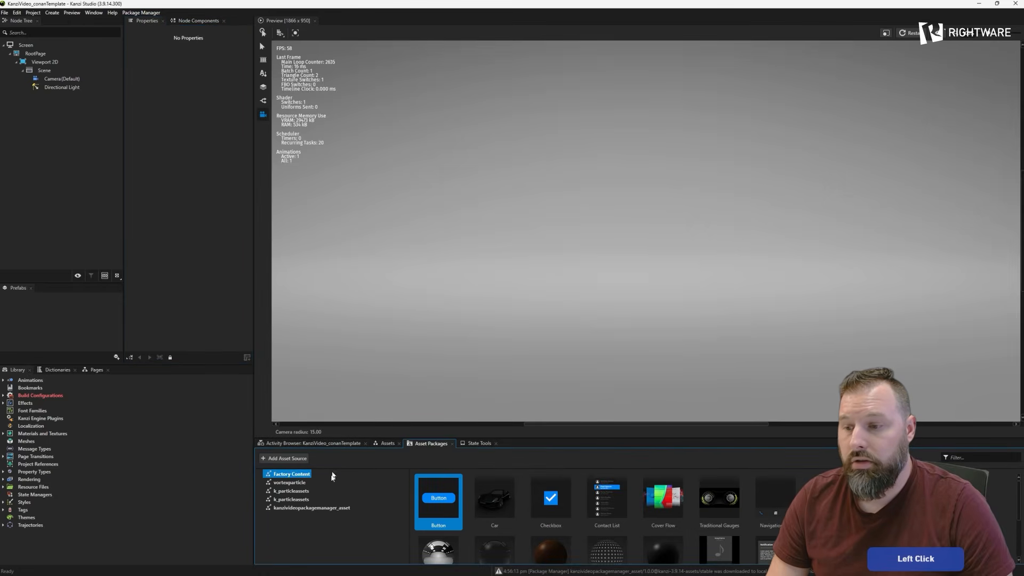
pyautogui.click(305, 509)
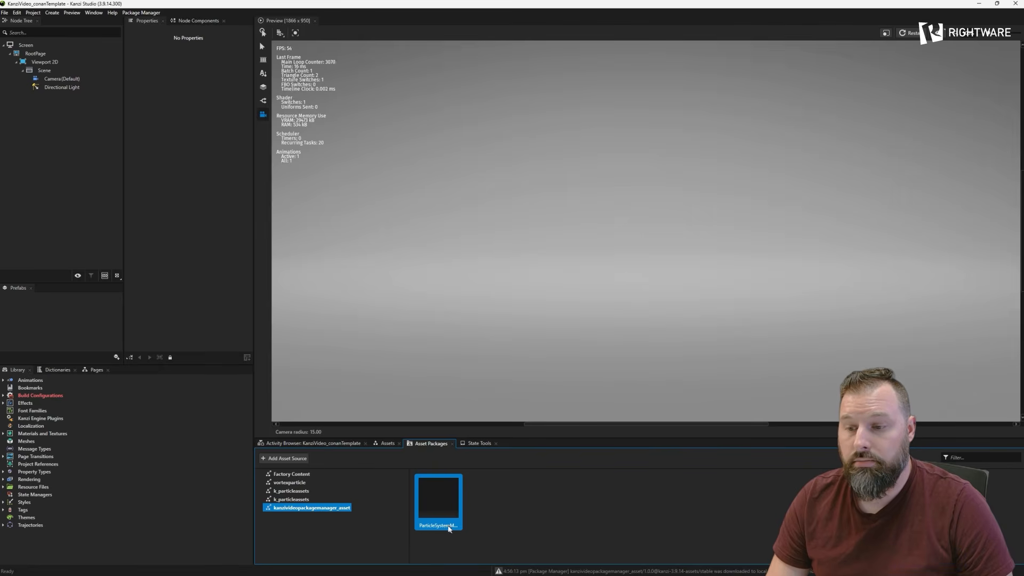
pyautogui.moveTo(429, 513); pyautogui.dragTo(604, 262)
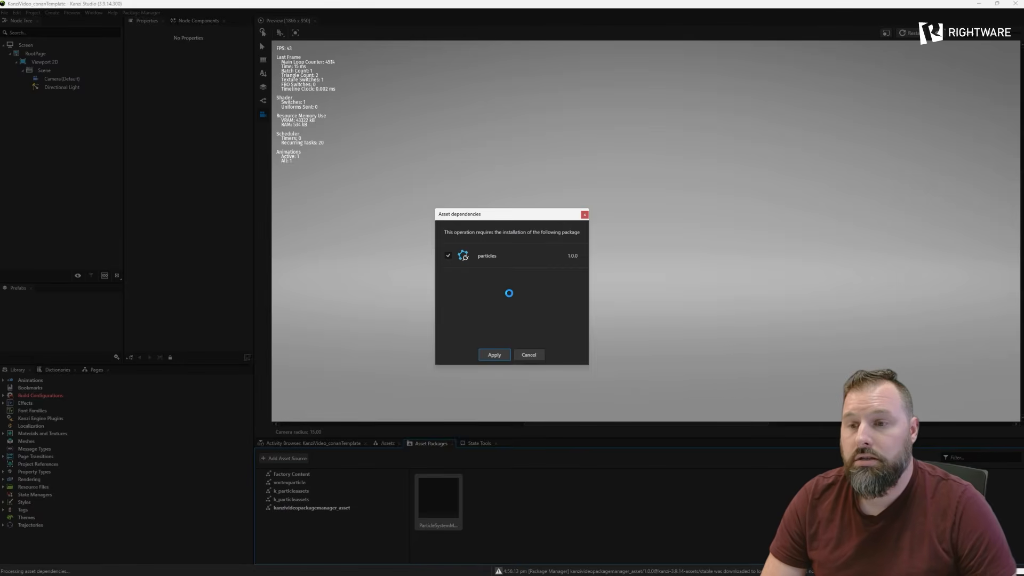
pyautogui.click(495, 355)
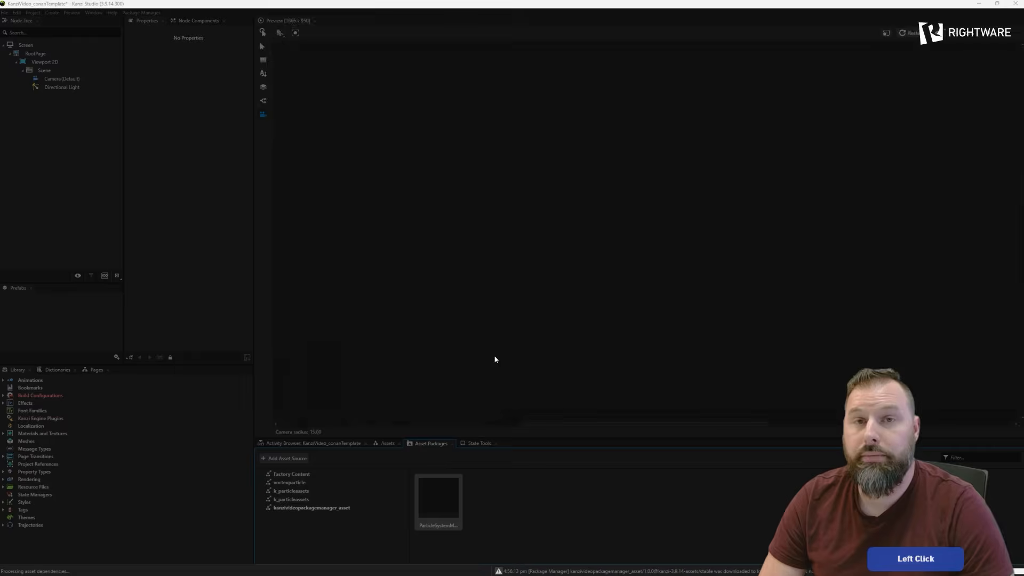
pyautogui.click(494, 355)
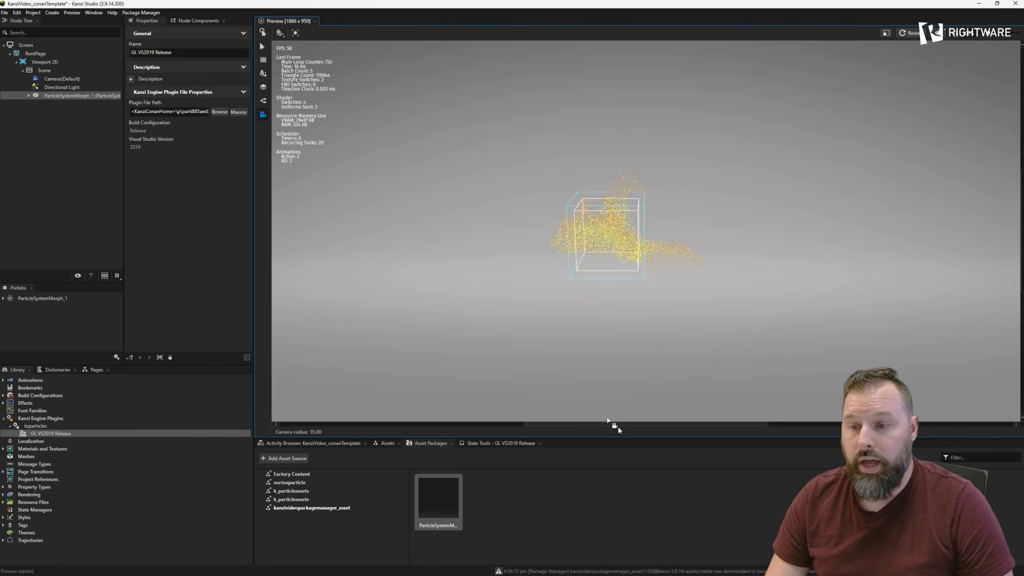
# - Examine the imported property types and the Particle Curl Affector nested under the ParticleSystemMorph_1 node
pyautogui.moveTo(559, 311)
pyautogui.mouseDown()
pyautogui.moveTo(583, 288)
pyautogui.moveTo(504, 302)
pyautogui.moveTo(550, 308)
pyautogui.mouseUp()
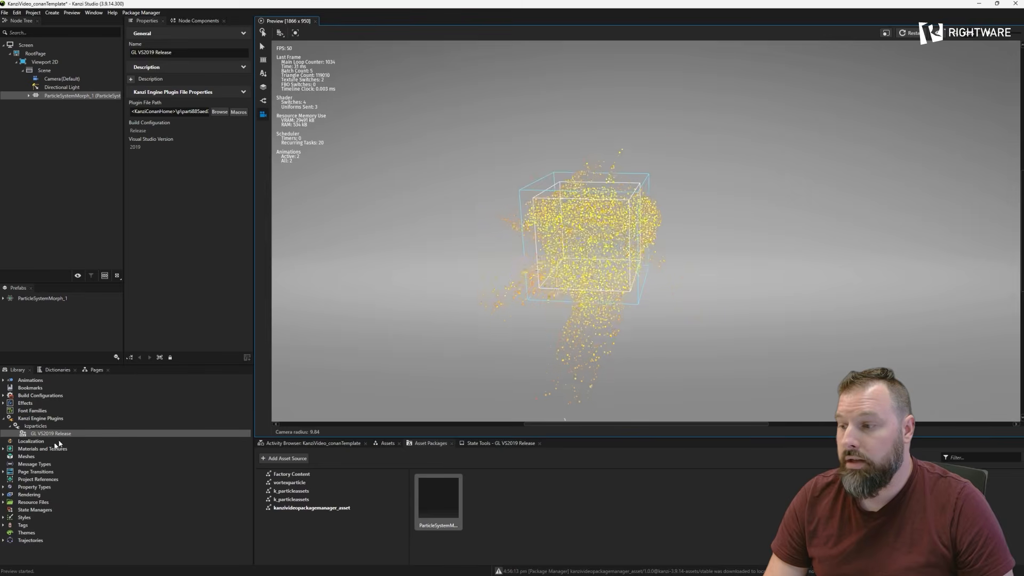
pyautogui.click(3, 487)
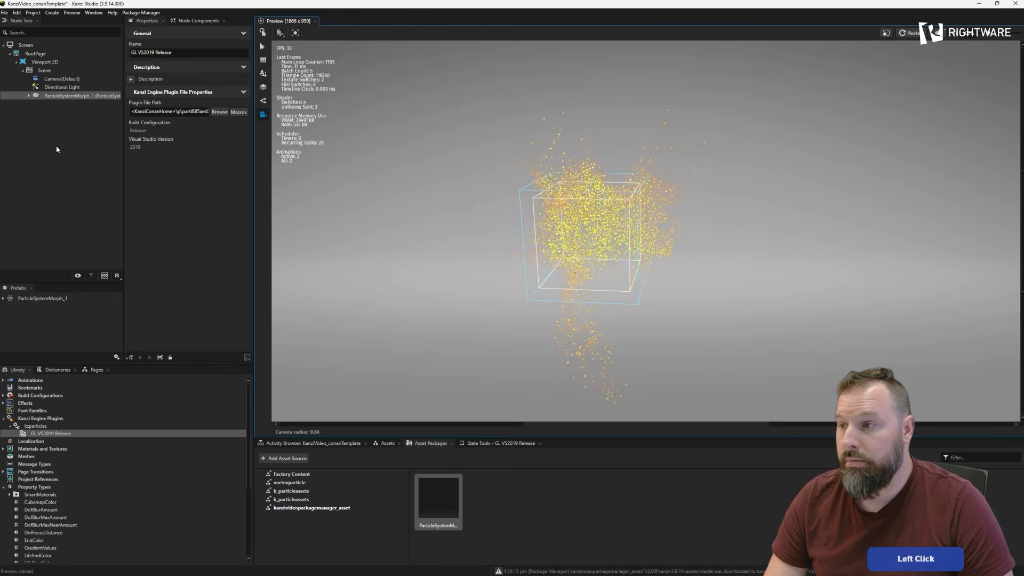
pyautogui.click(29, 96)
pyautogui.click(35, 104)
pyautogui.click(78, 112)
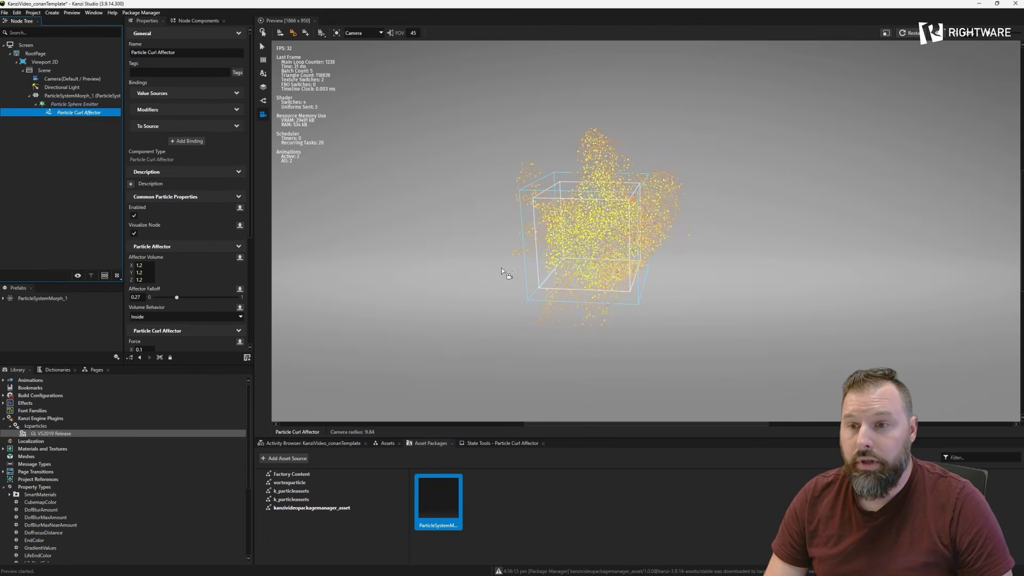
# - Inspect the running particle effect in the preview from several angles and distances
pyautogui.moveTo(501, 268); pyautogui.dragTo(571, 273)
pyautogui.scroll(3, 552, 260)
pyautogui.moveTo(551, 260); pyautogui.dragTo(602, 255, button='middle')
pyautogui.moveTo(601, 255); pyautogui.dragTo(576, 287)
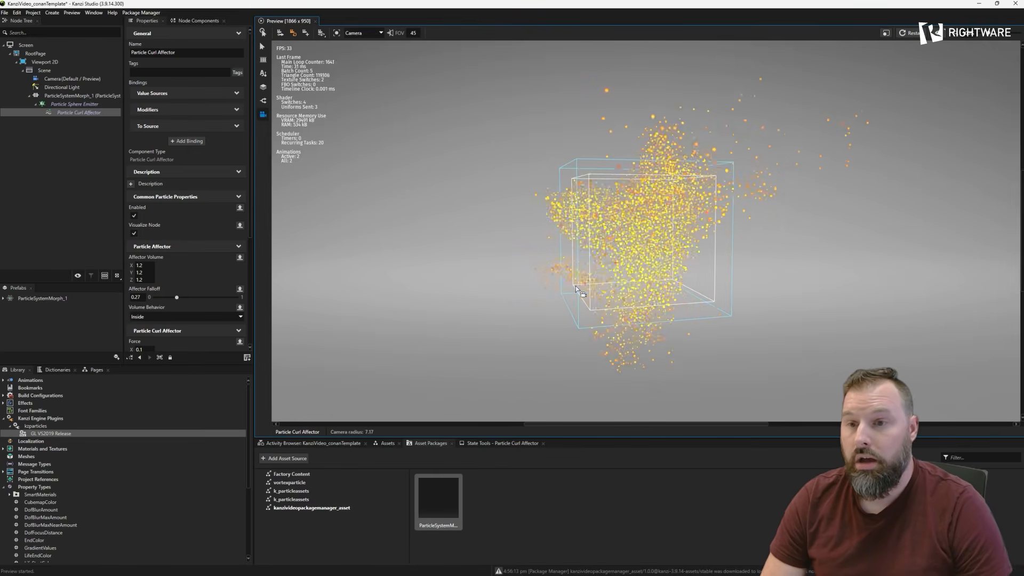
pyautogui.moveTo(575, 287); pyautogui.dragTo(613, 303)
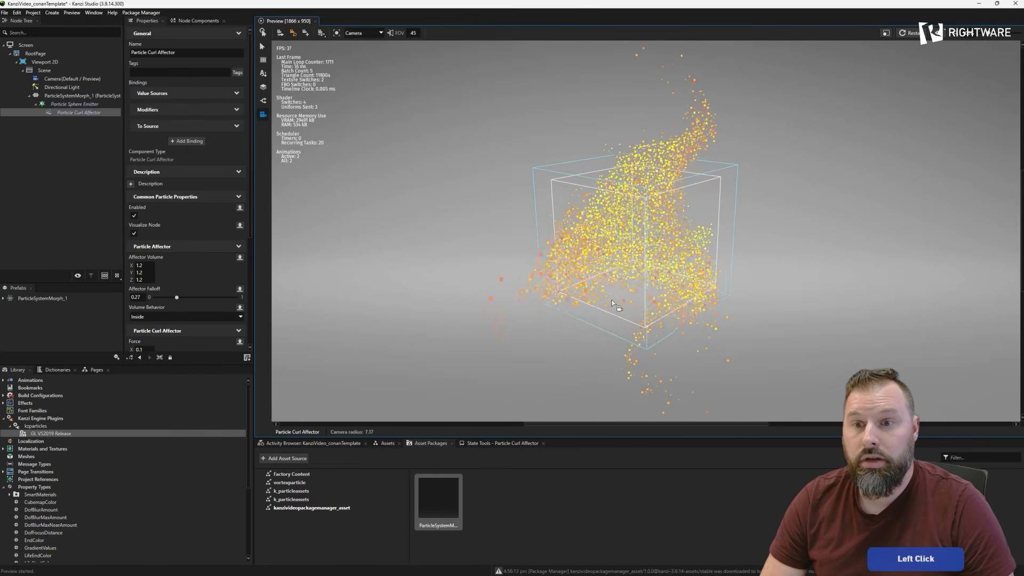
pyautogui.scroll(-2, 610, 298)
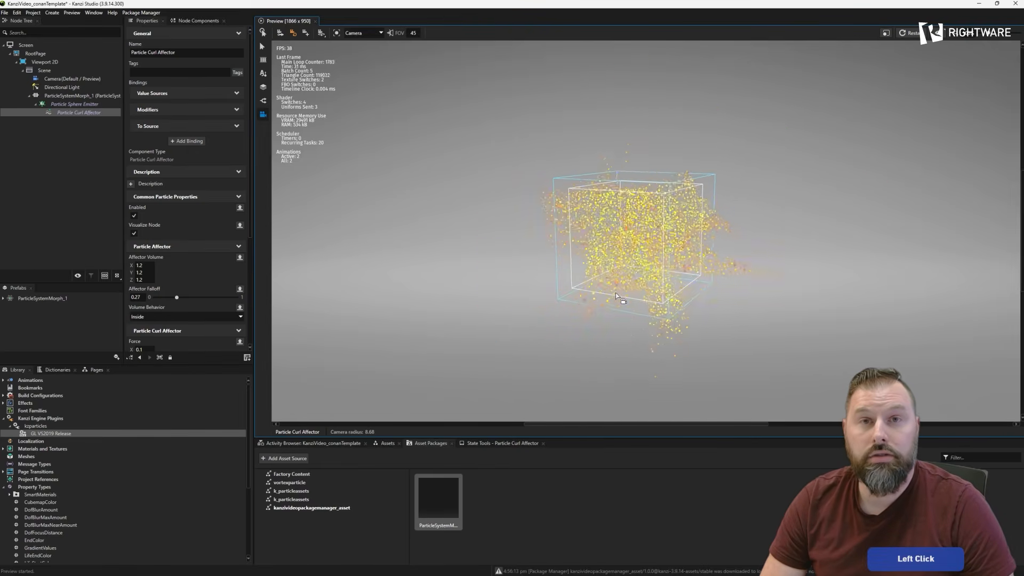